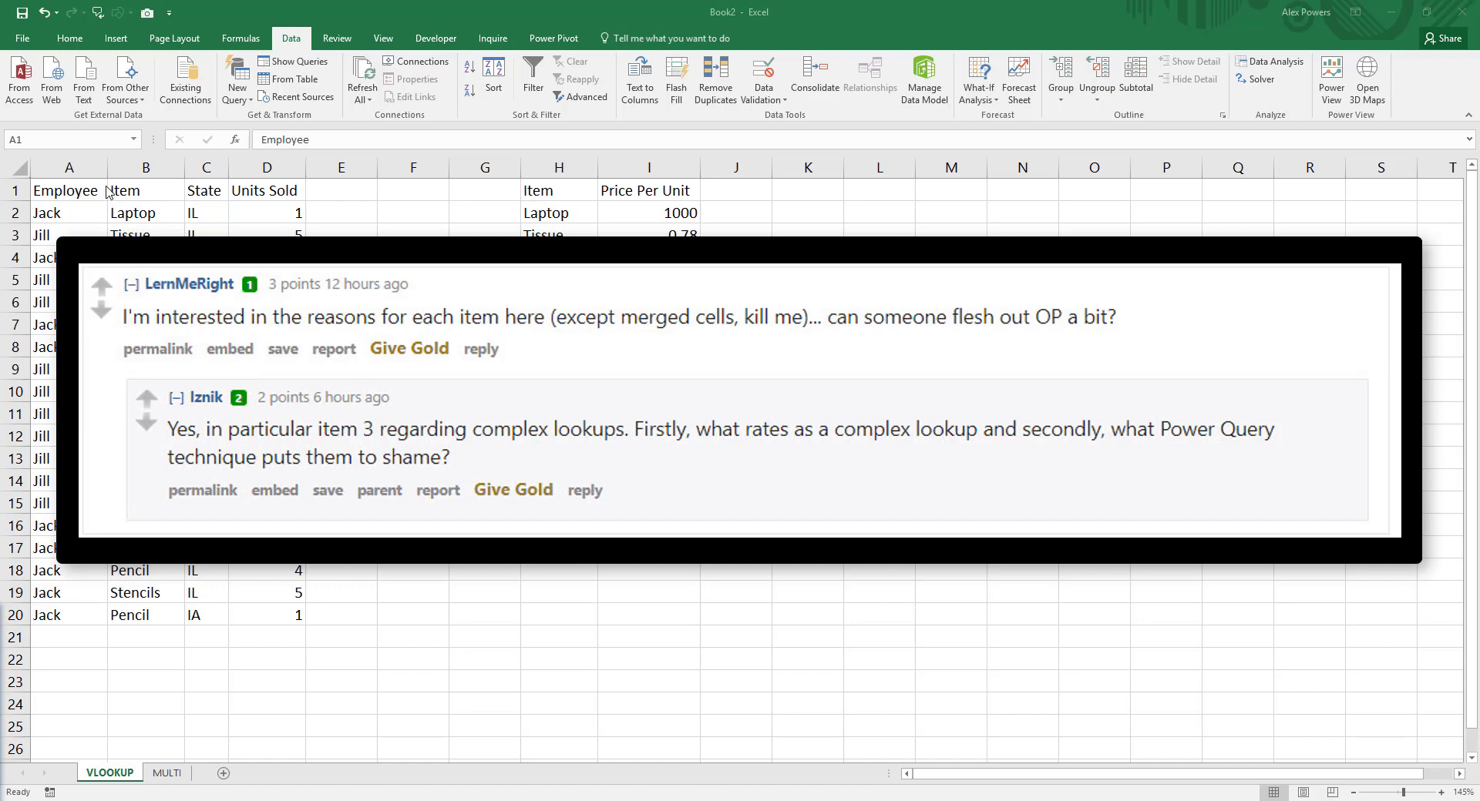
Step: Convert the employee sales range A1:D20 and the item price list starting at H1 into tables with headers
click(69, 192)
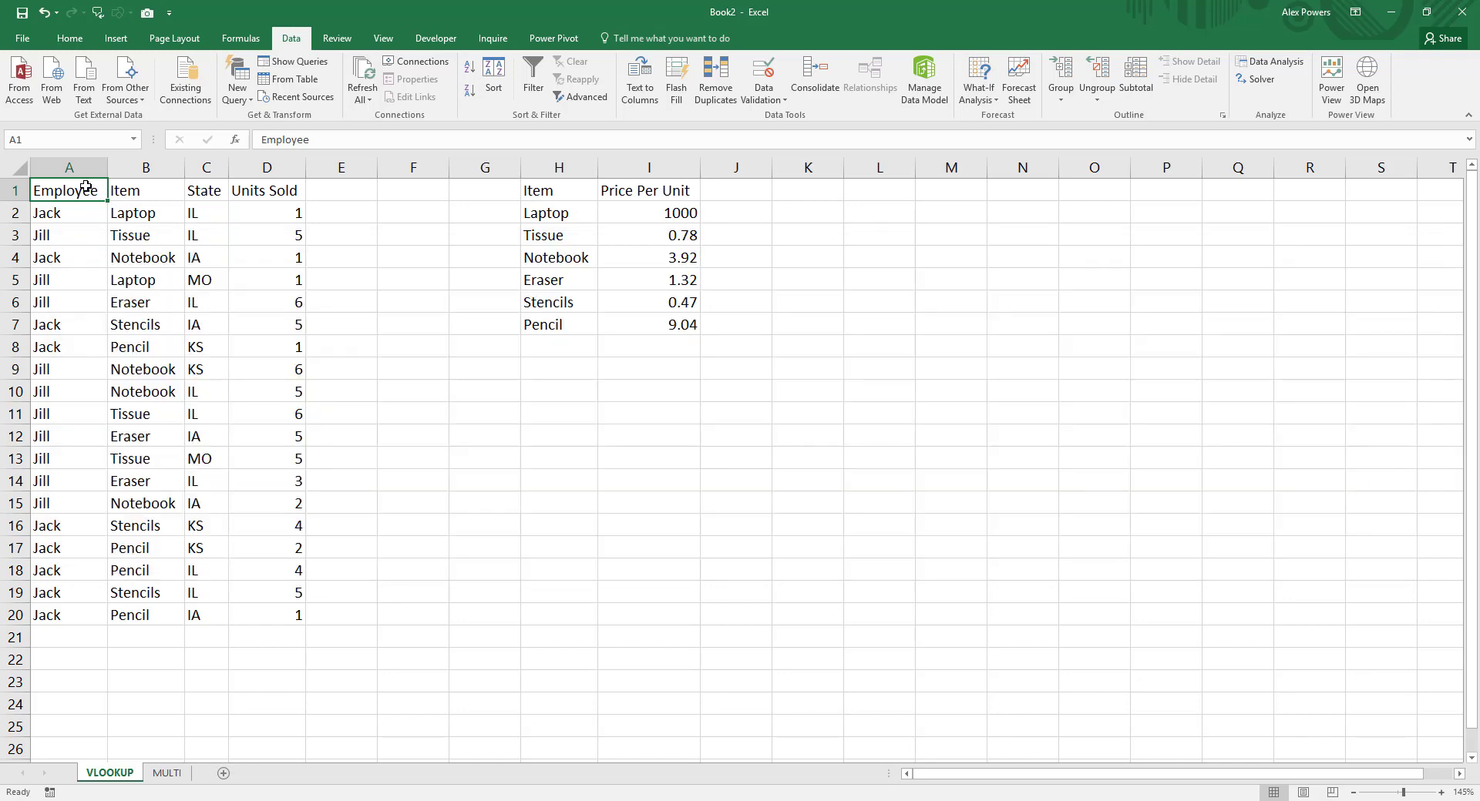
key(ctrl+t)
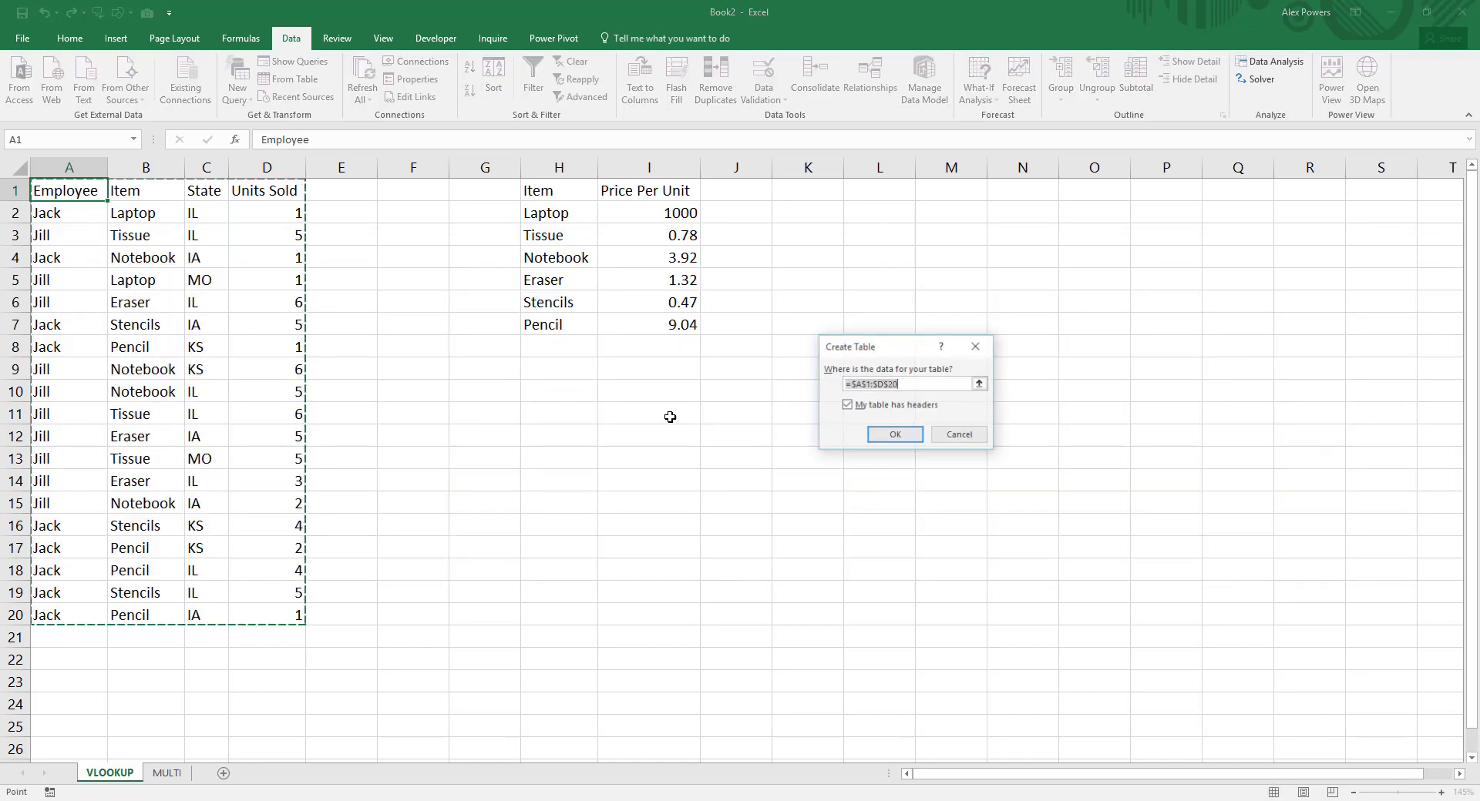
key(Return)
click(589, 191)
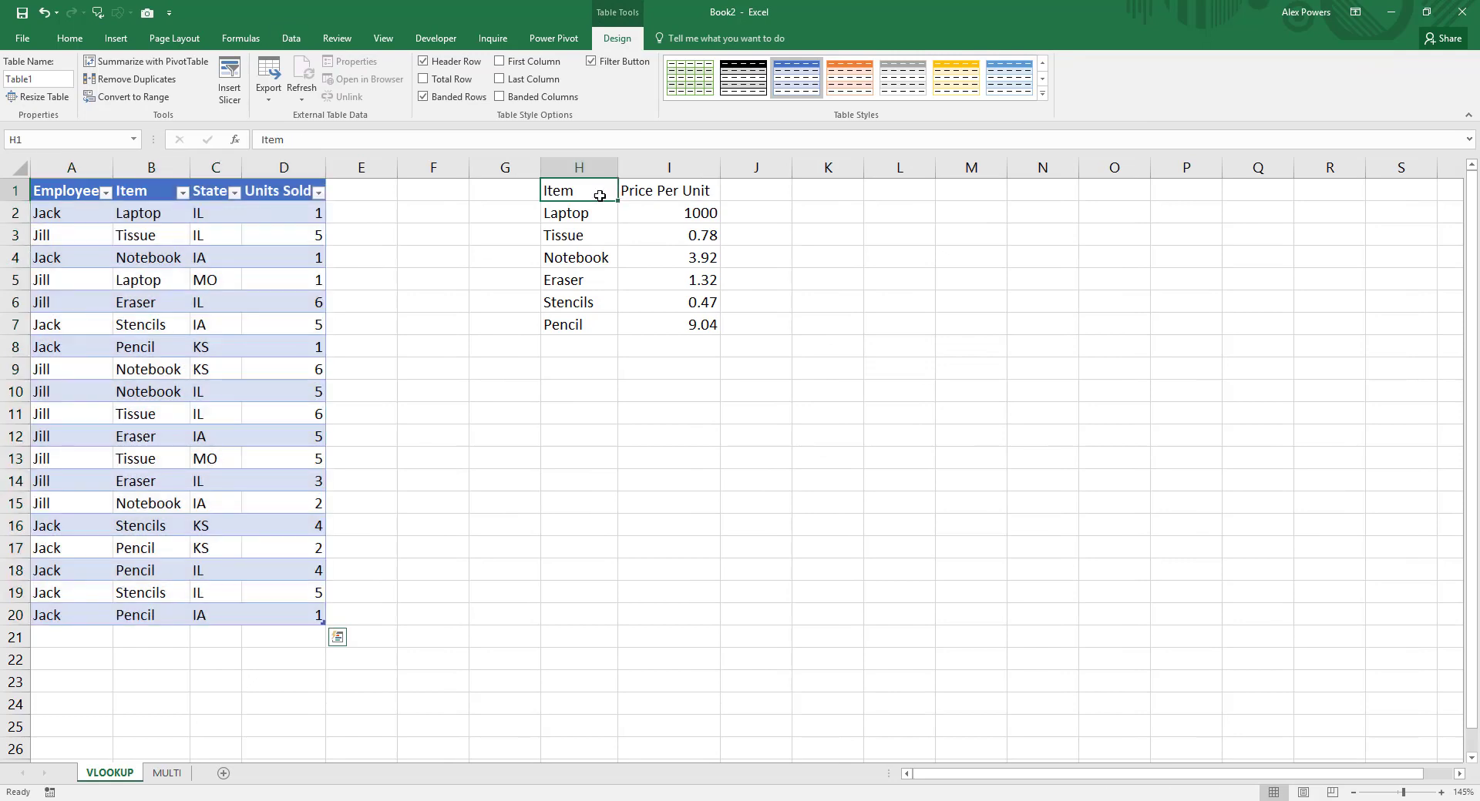
key(ctrl+t)
click(892, 433)
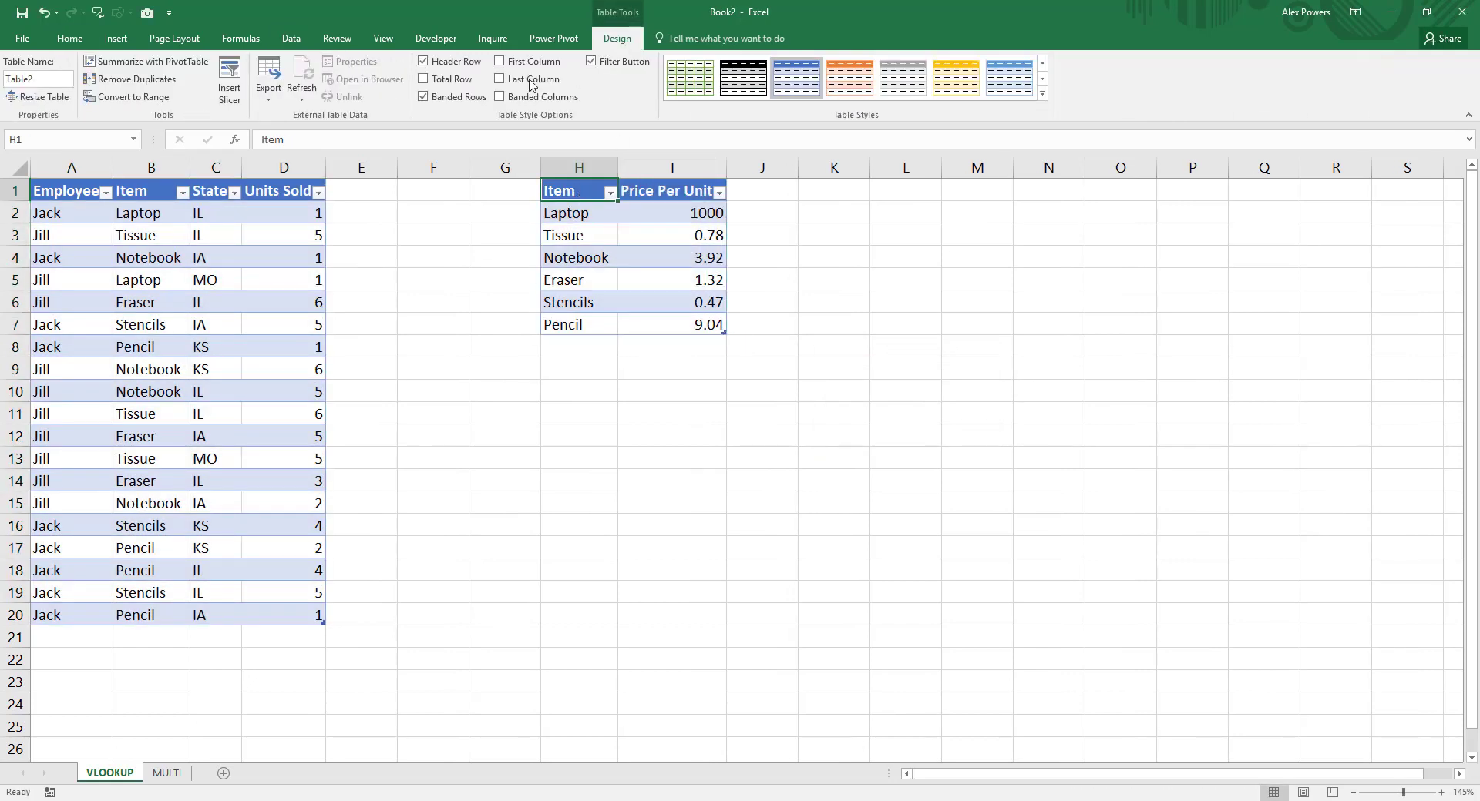
Step: Name the item price table itemPrice and the employee sales table empUnits
click(39, 78)
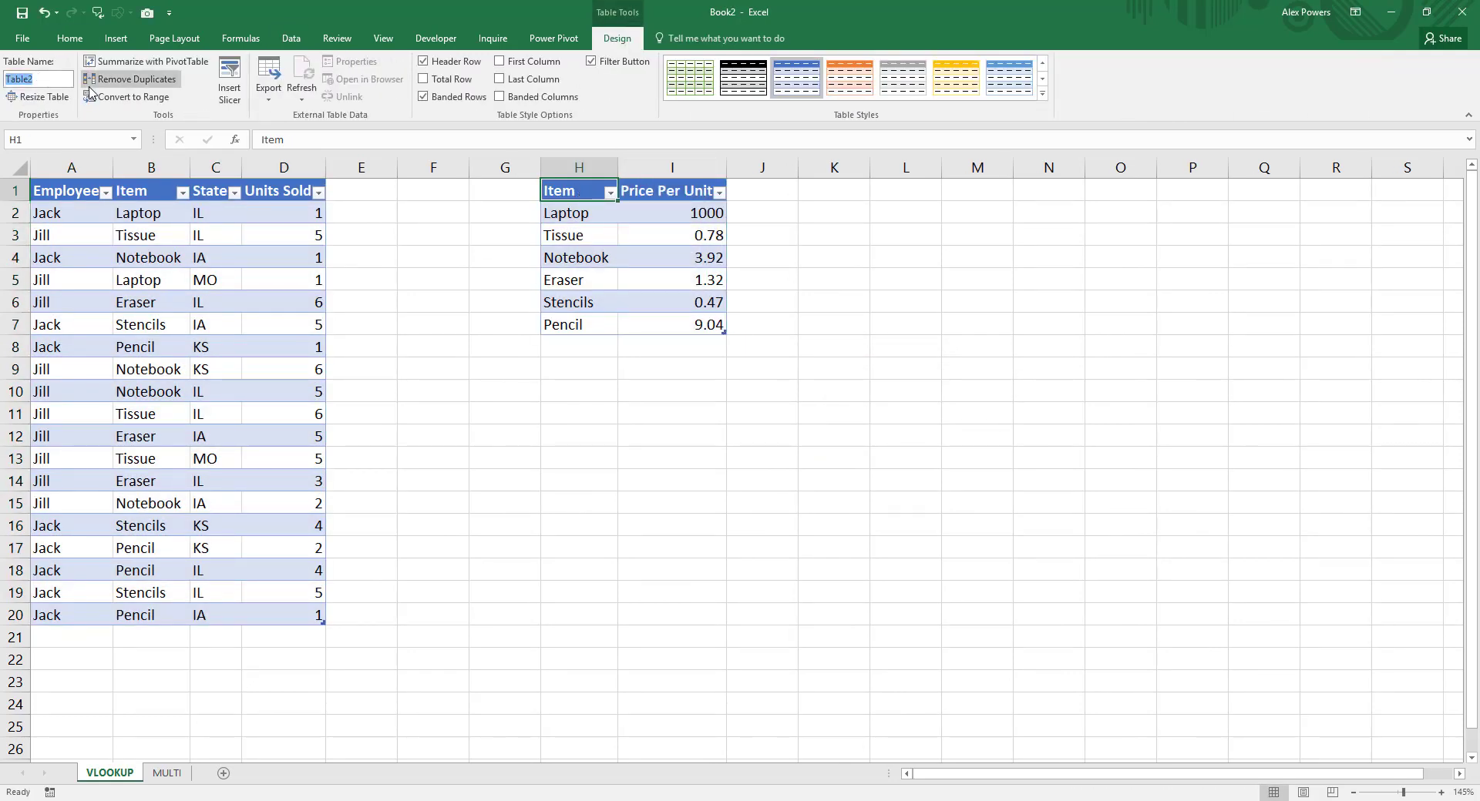
text(itemPrice)
key(Return)
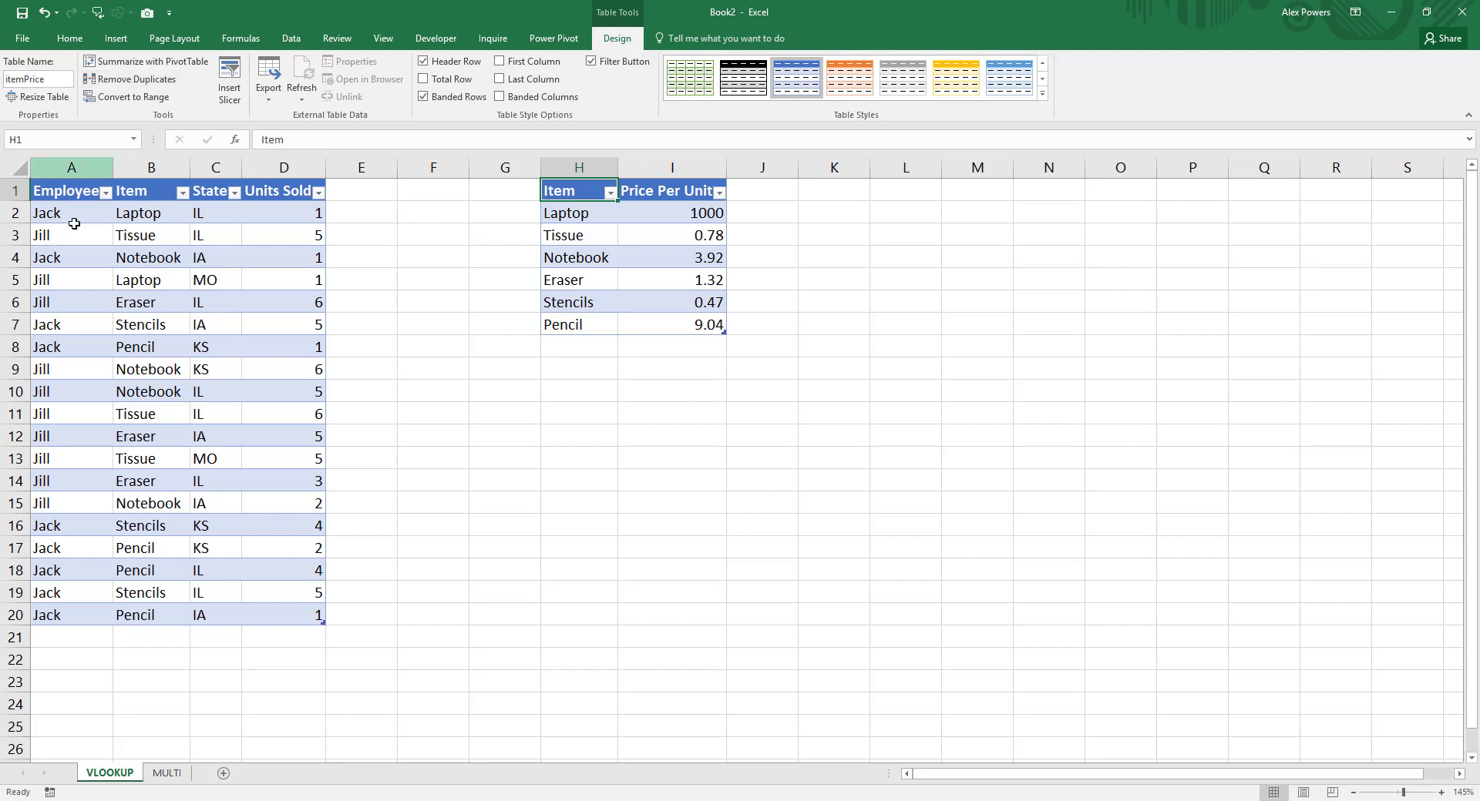
click(71, 235)
text(empUnits)
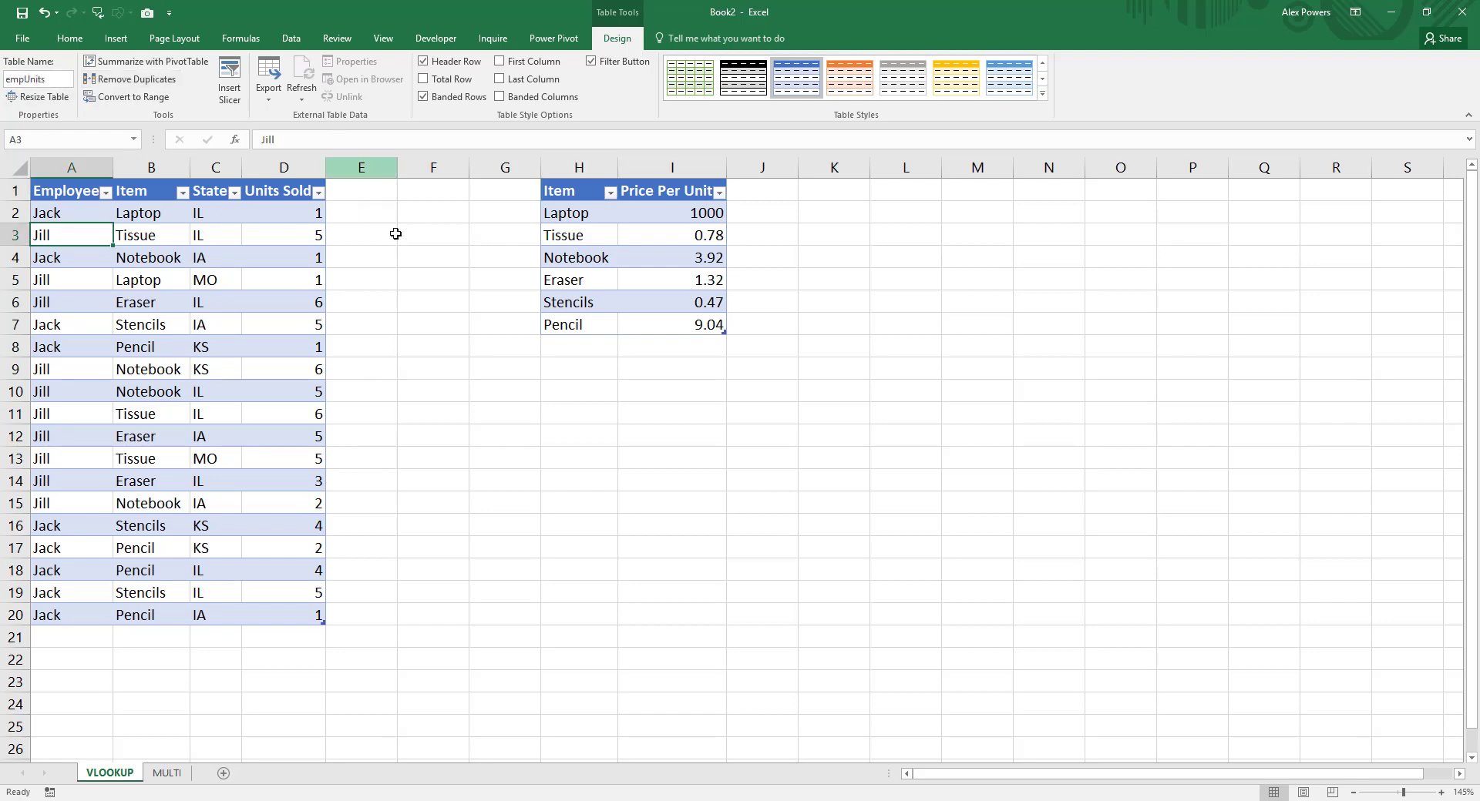
click(357, 210)
text(=VLO)
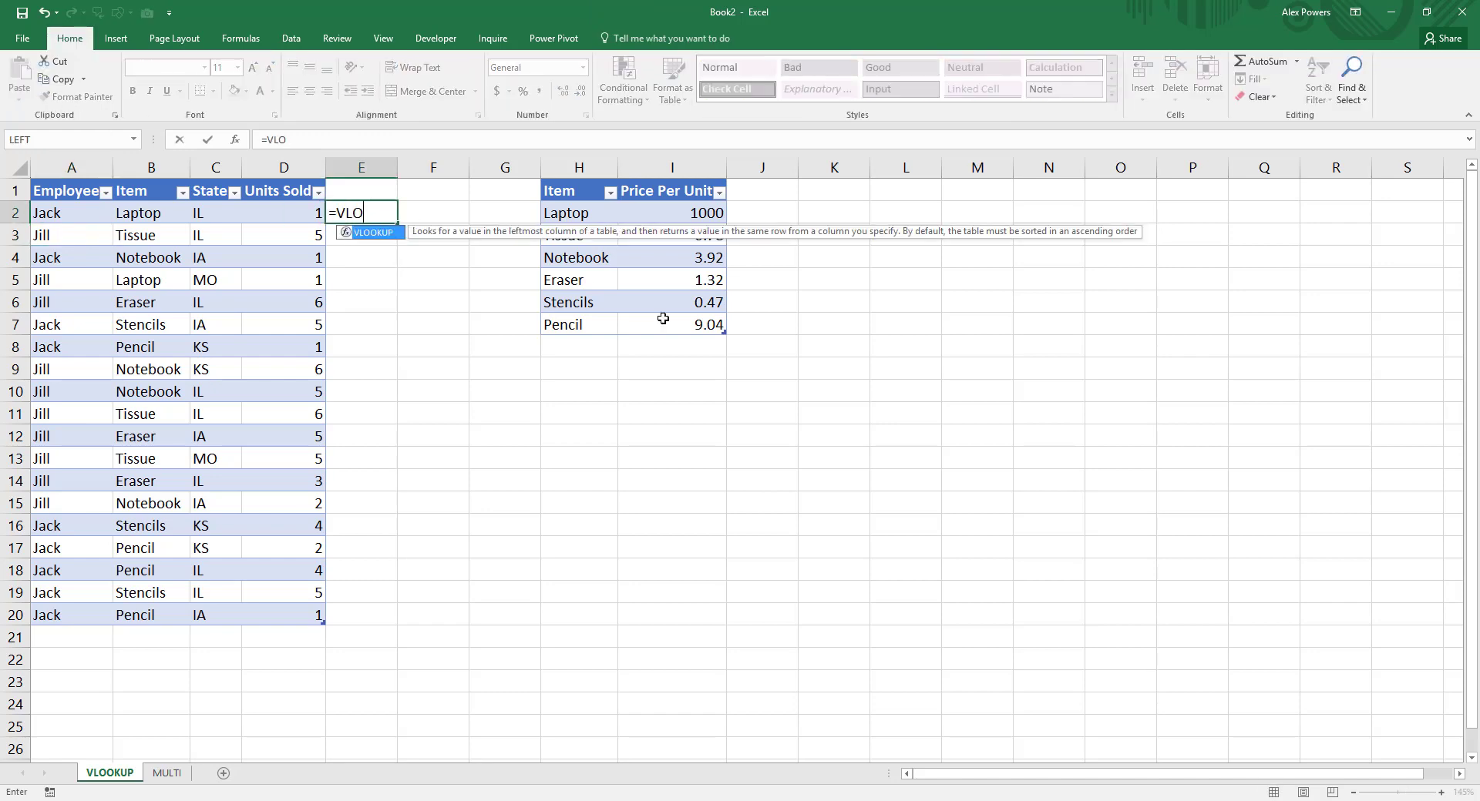
text(O)
key(Tab)
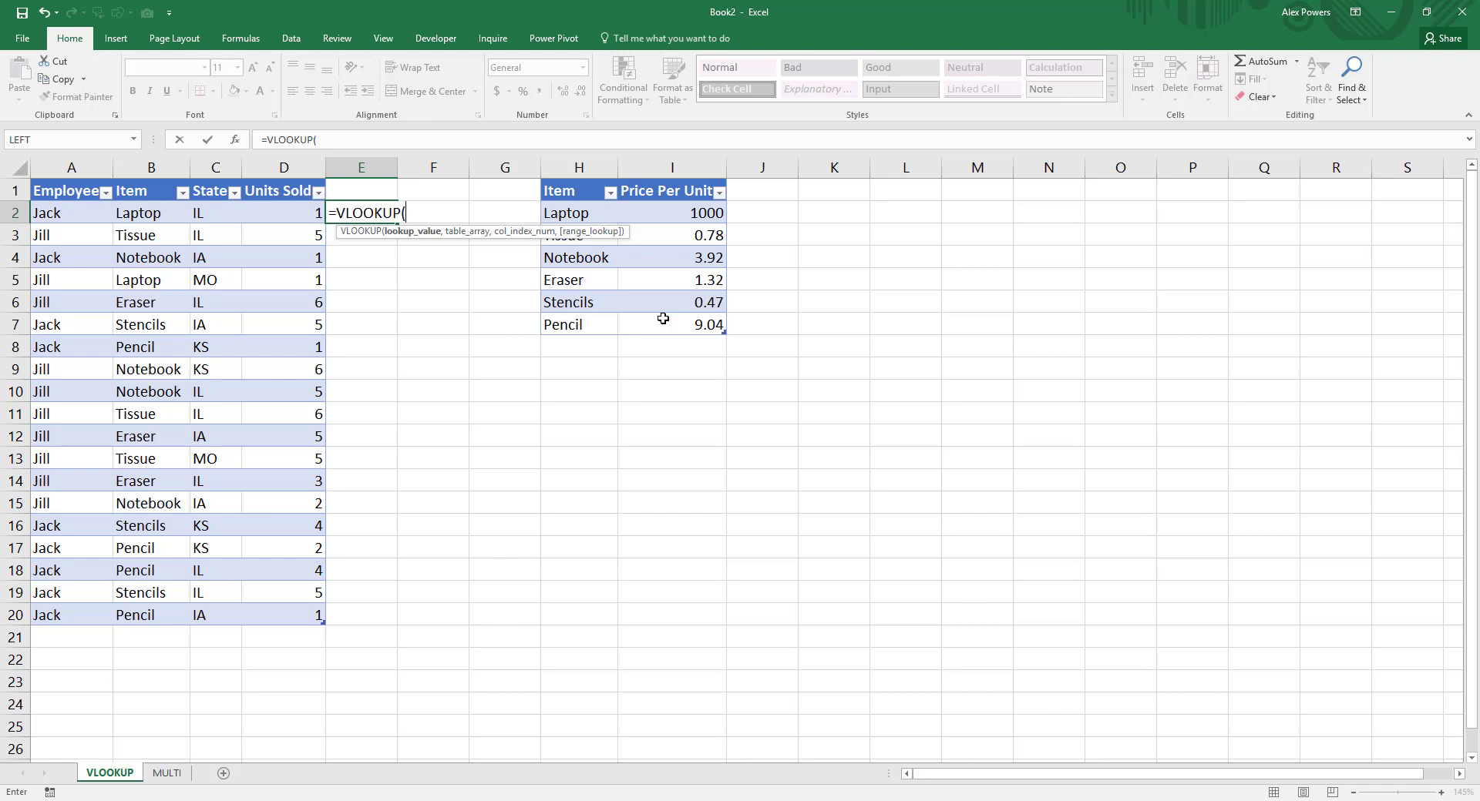
text([@)
key(BackSpace)
key(BackSpace)
text([@itemPrice)
key(BackSpace)
key(BackSpace)
key(BackSpace)
key(BackSpace)
key(BackSpace)
key(BackSpace)
key(BackSpace)
key(BackSpace)
key(BackSpace)
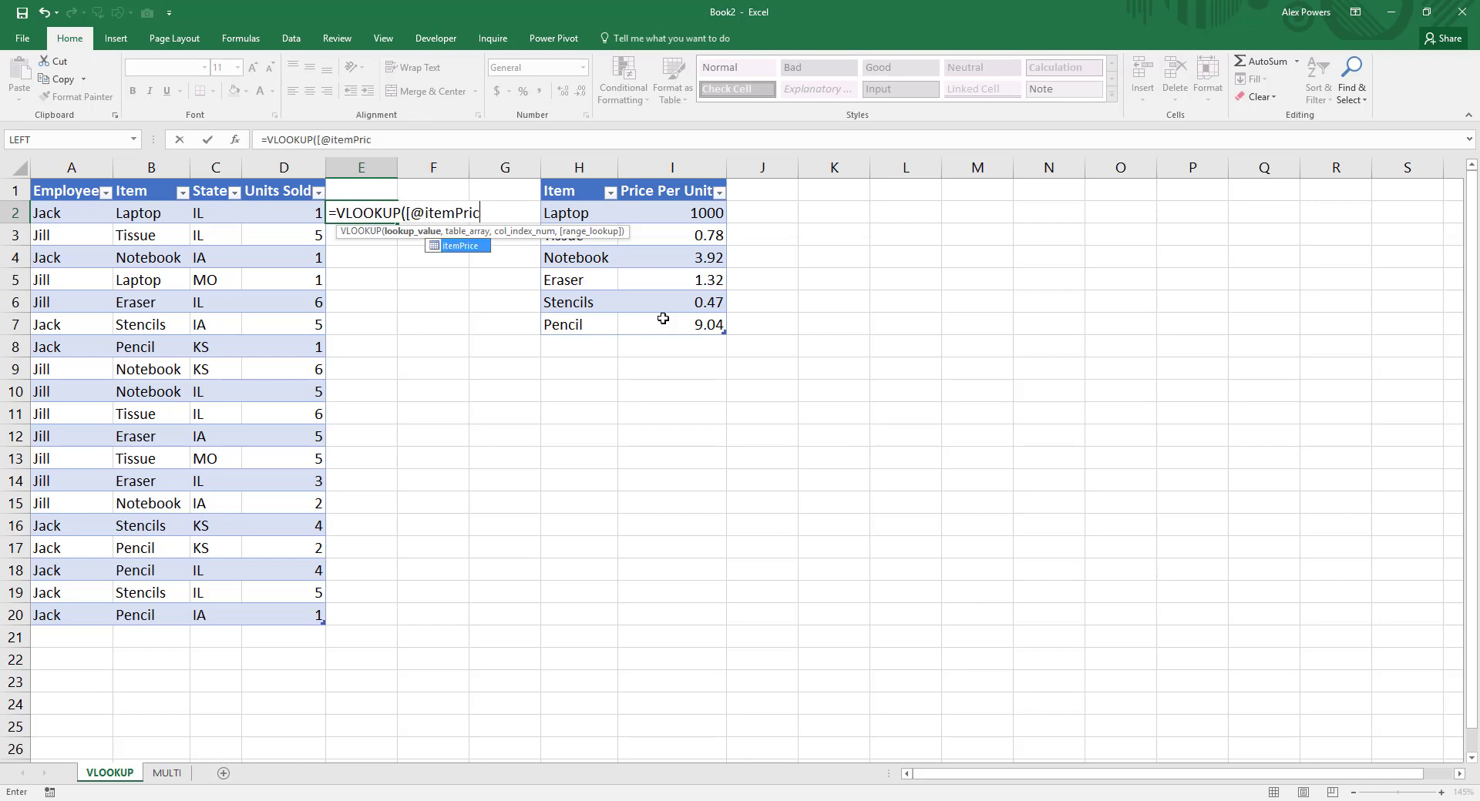
key(BackSpace)
key(BackSpace)
text(itemPrice[)
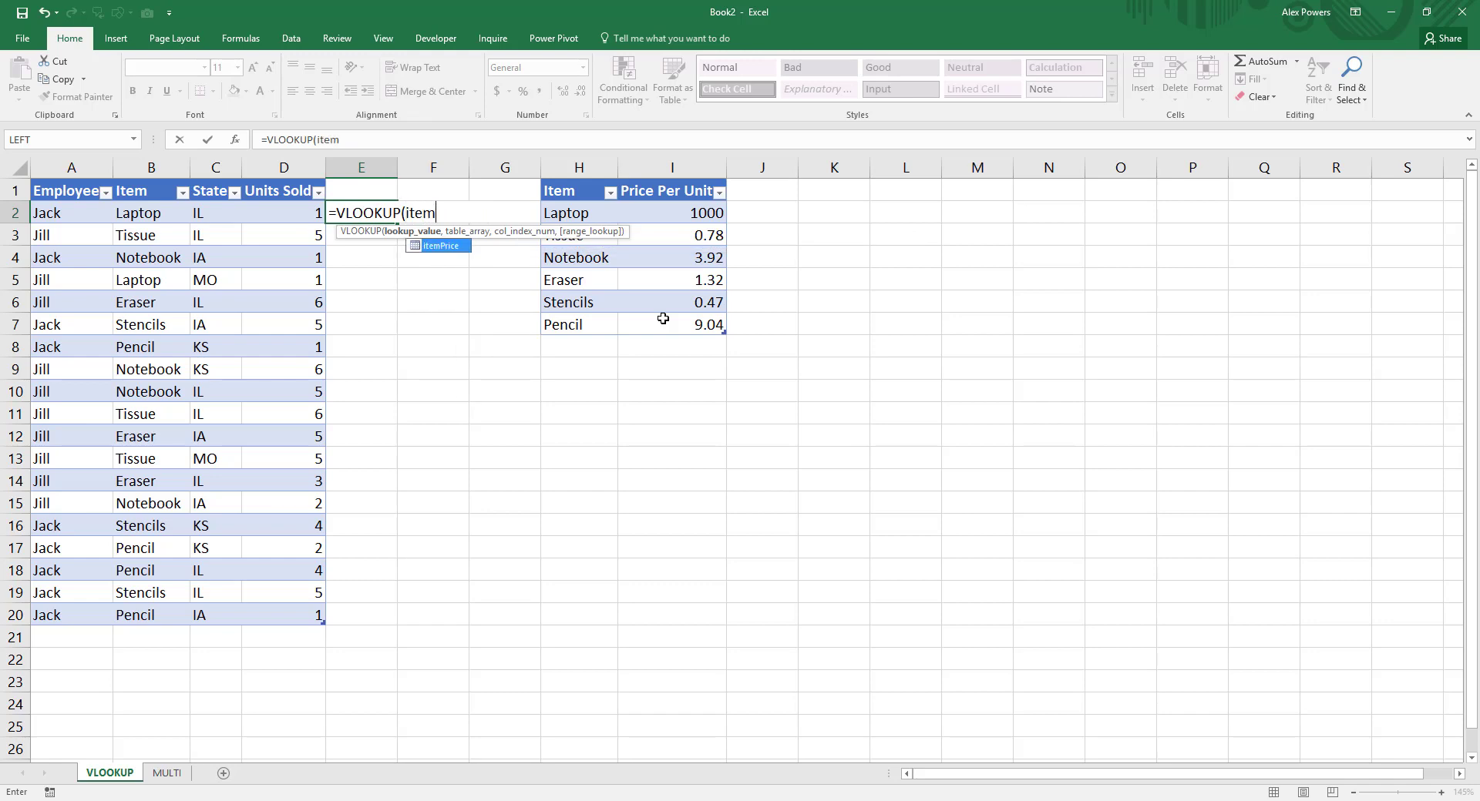
key(BackSpace)
key(BackSpace)
key(BackSpace)
key(BackSpace)
key(BackSpace)
key(BackSpace)
key(BackSpace)
key(BackSpace)
key(BackSpace)
key(BackSpace)
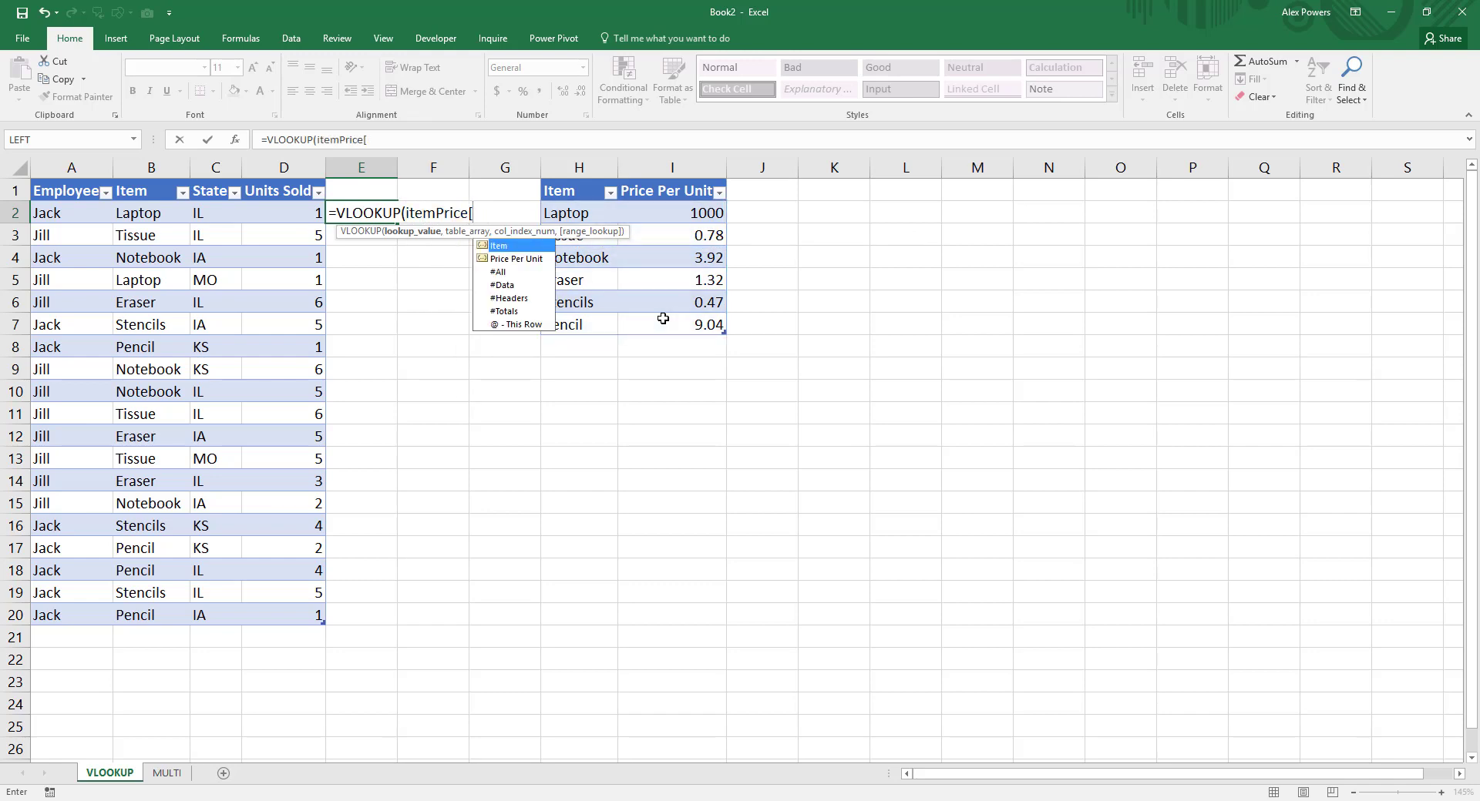
text([@item)
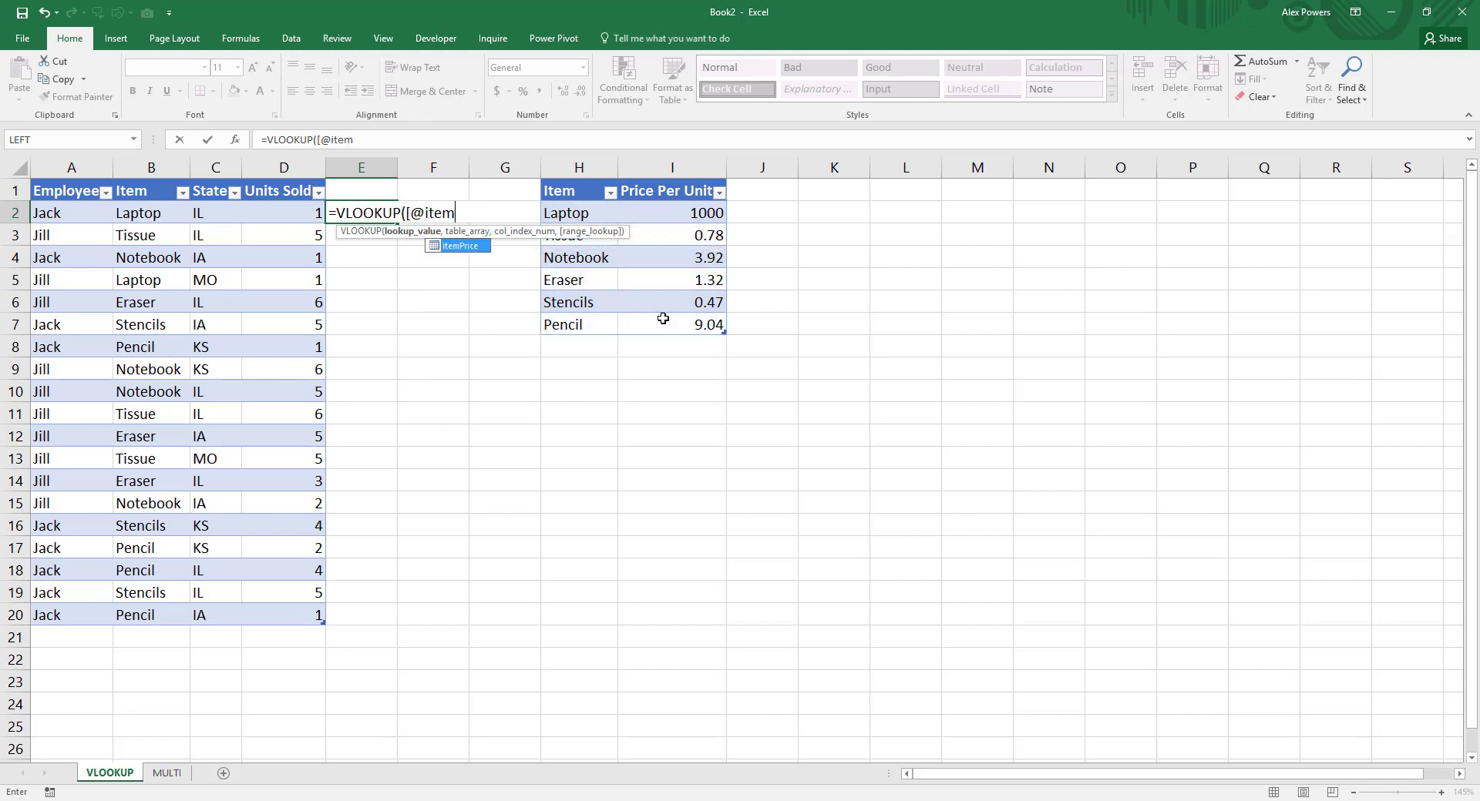
text(],)
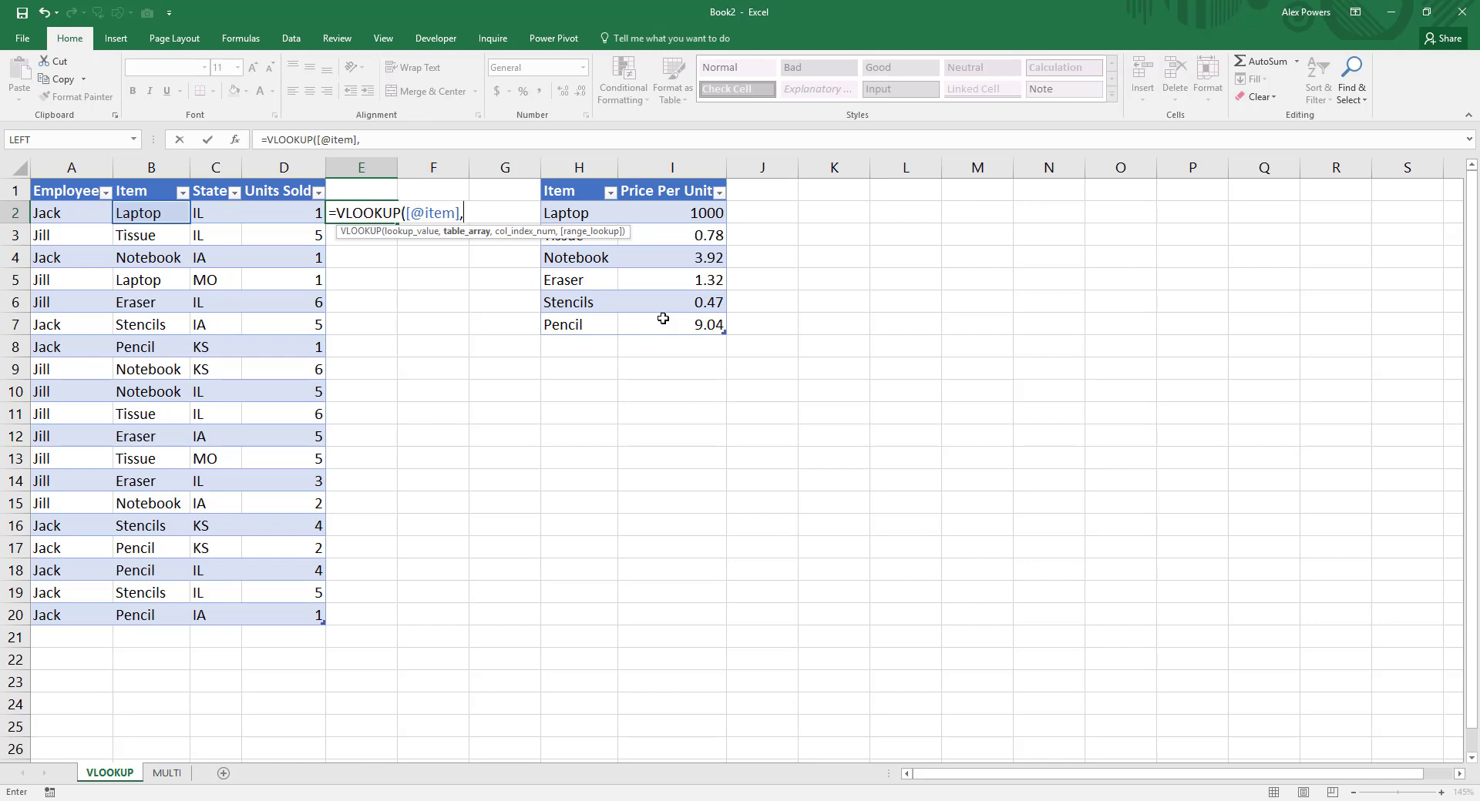
text(itemPrice[)
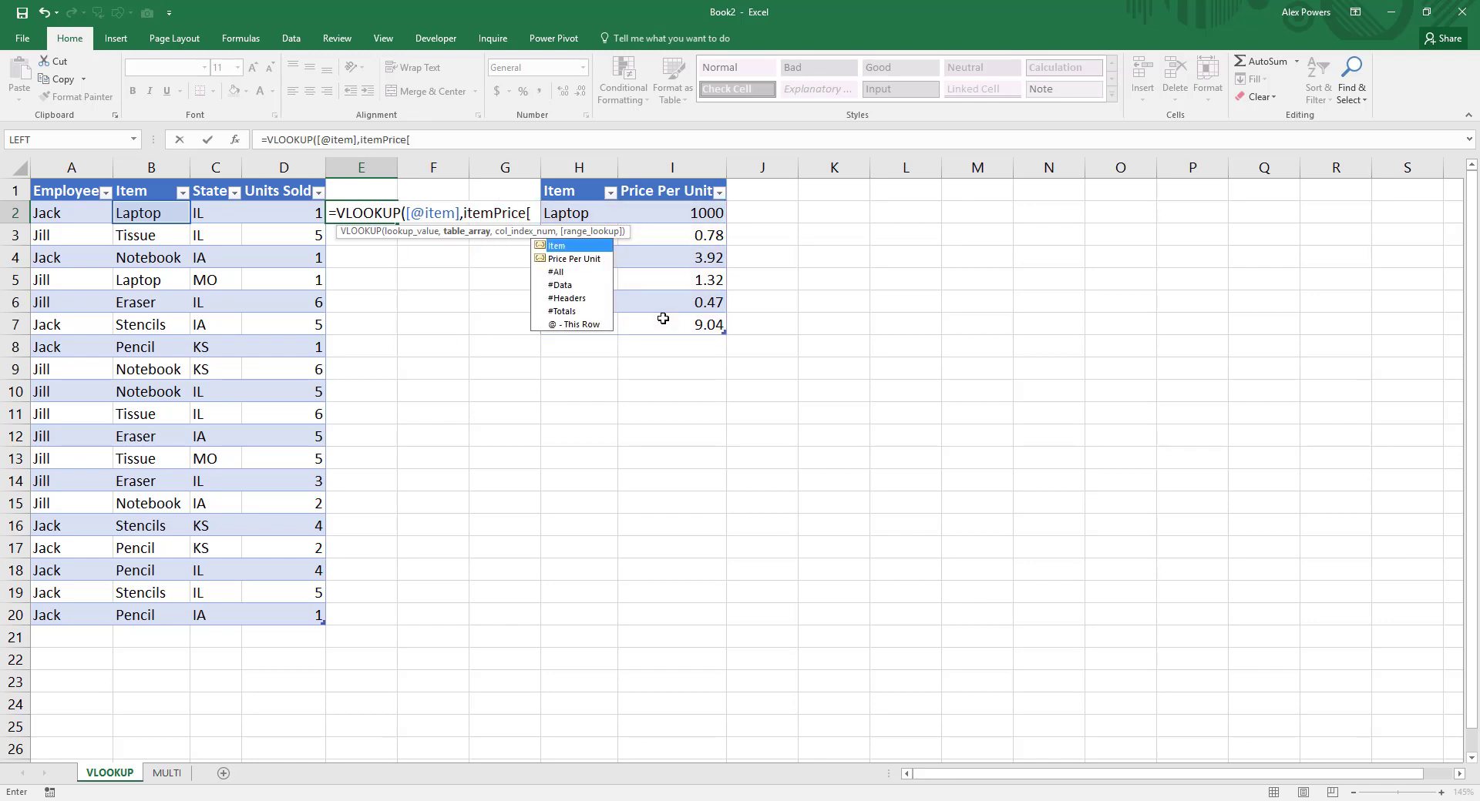
text(#All)
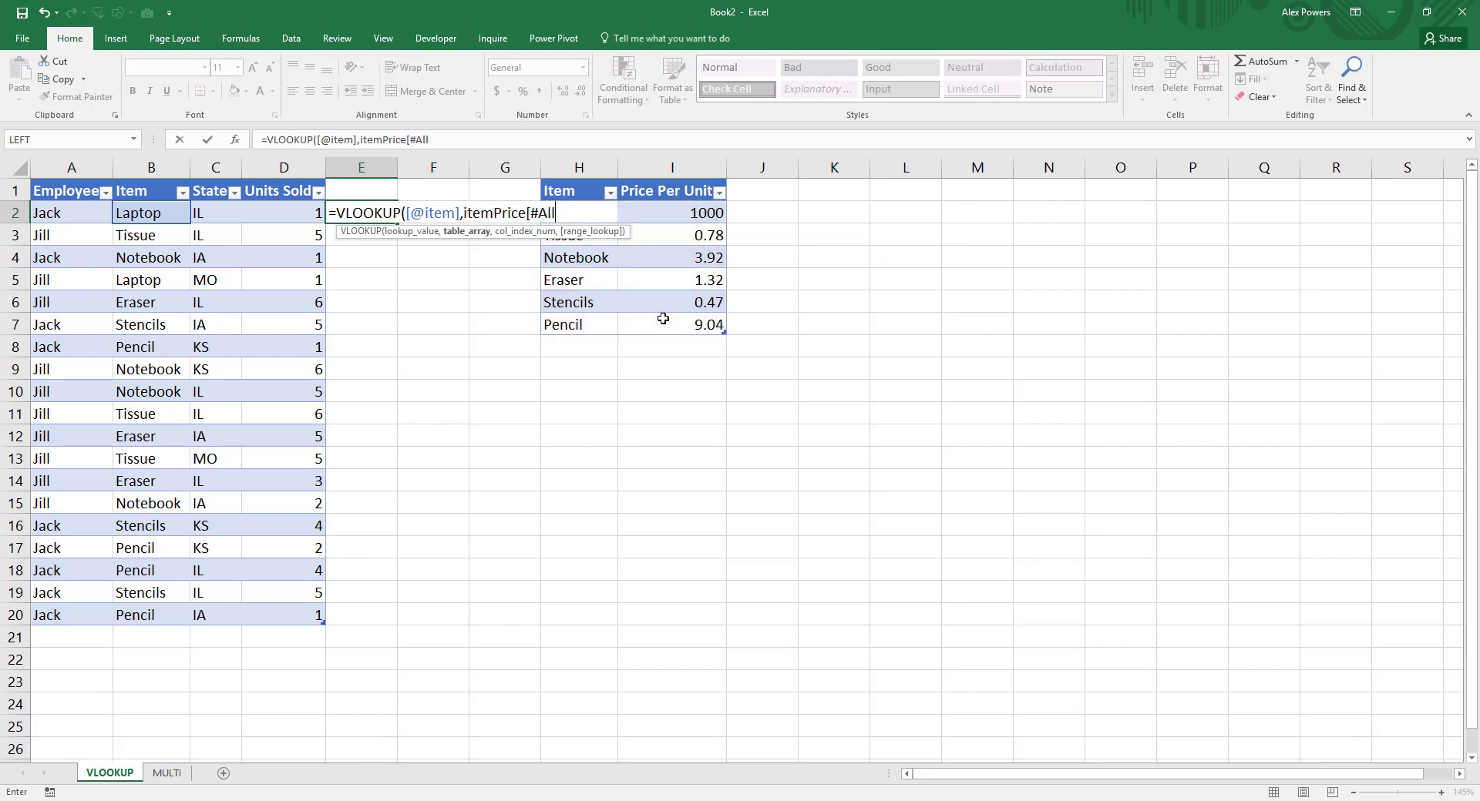
text(],)
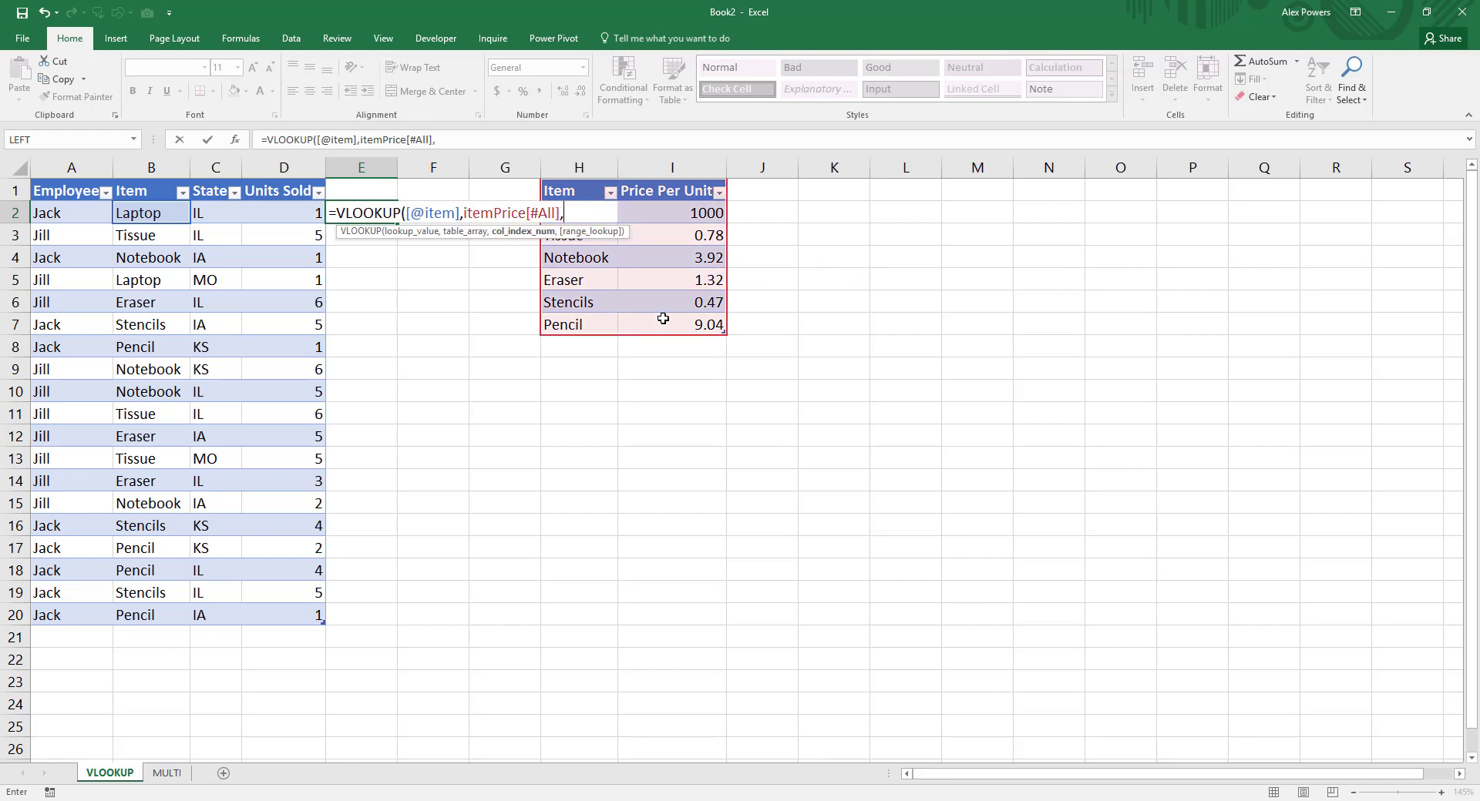
text(2,FALSE))
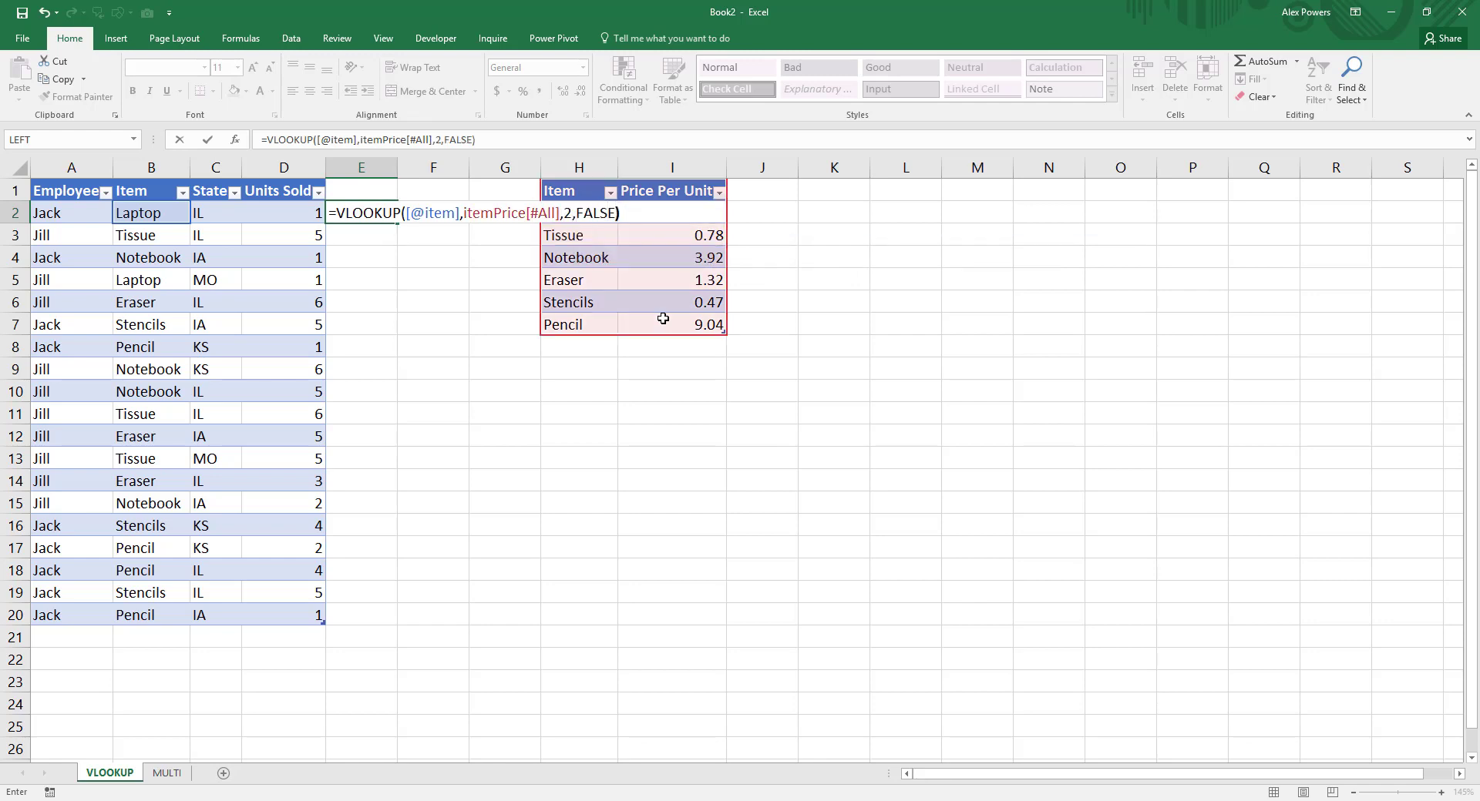
Step: Complete the VLOOKUP in E2 with itemPrice[#All] as the table array, column index 2 and FALSE for an exact match
key(Return)
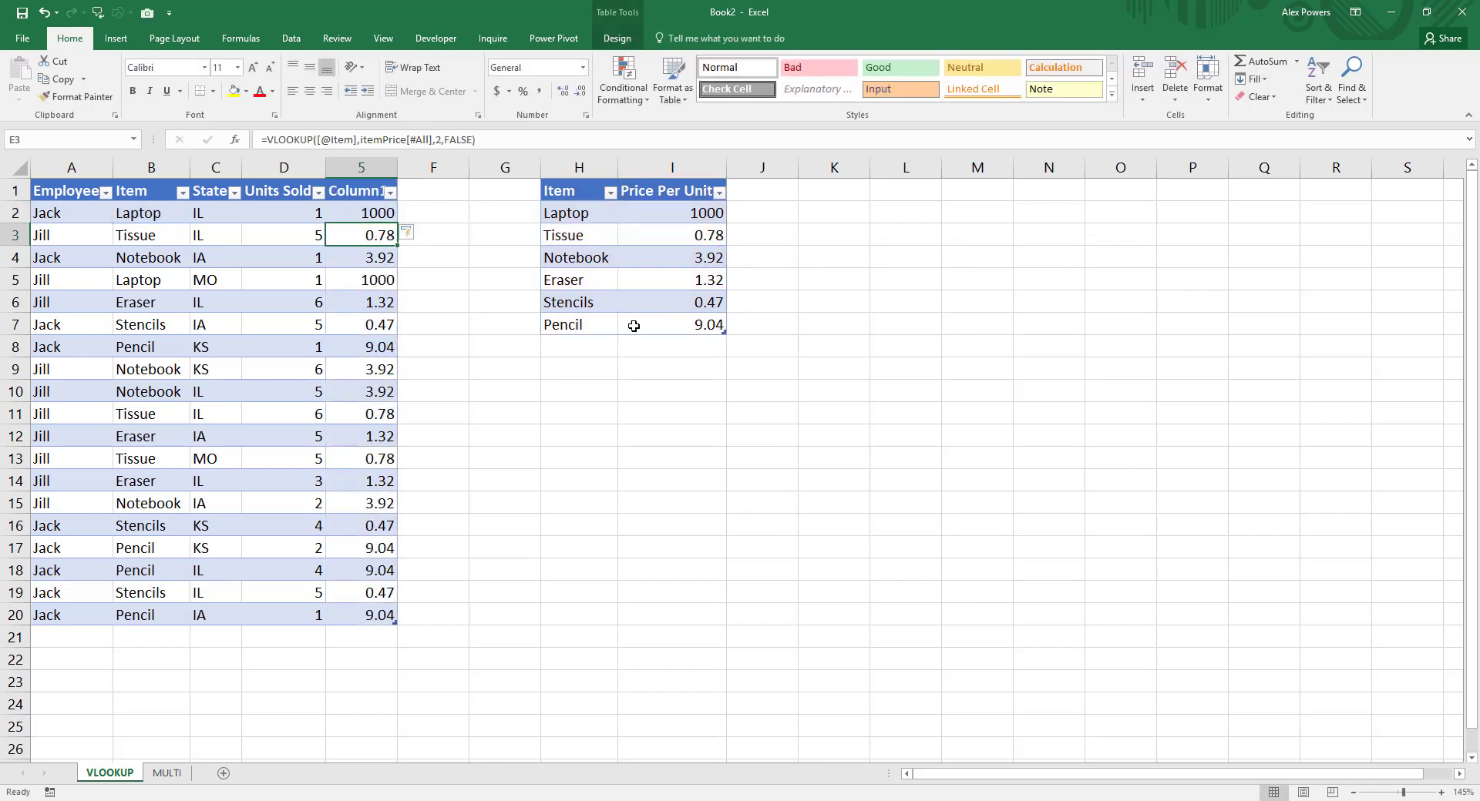
Step: Rename the header of the new lookup column to Price Per Unit and autofit column E
click(368, 215)
double_click(398, 167)
key(Up)
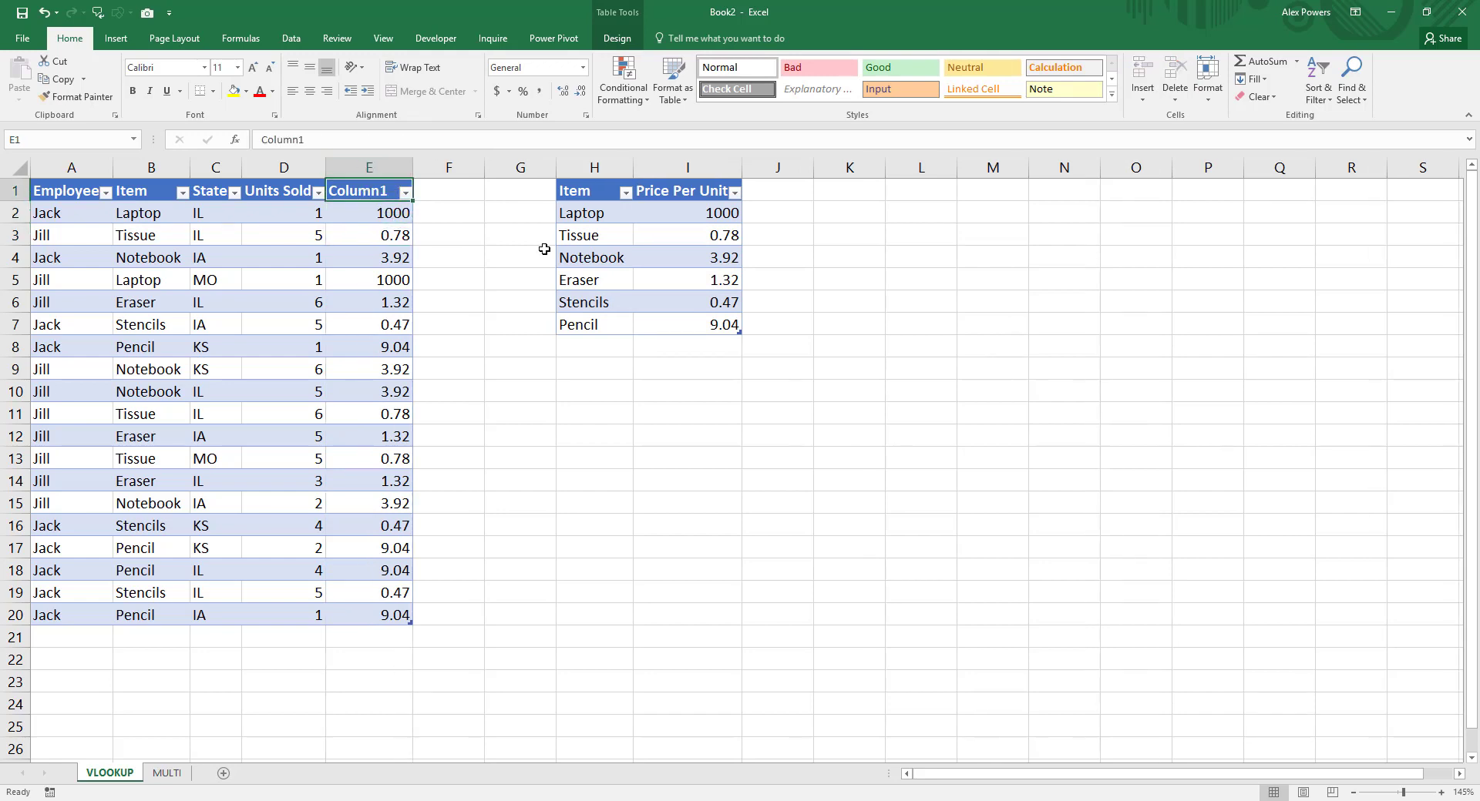
text(Price Per Unit)
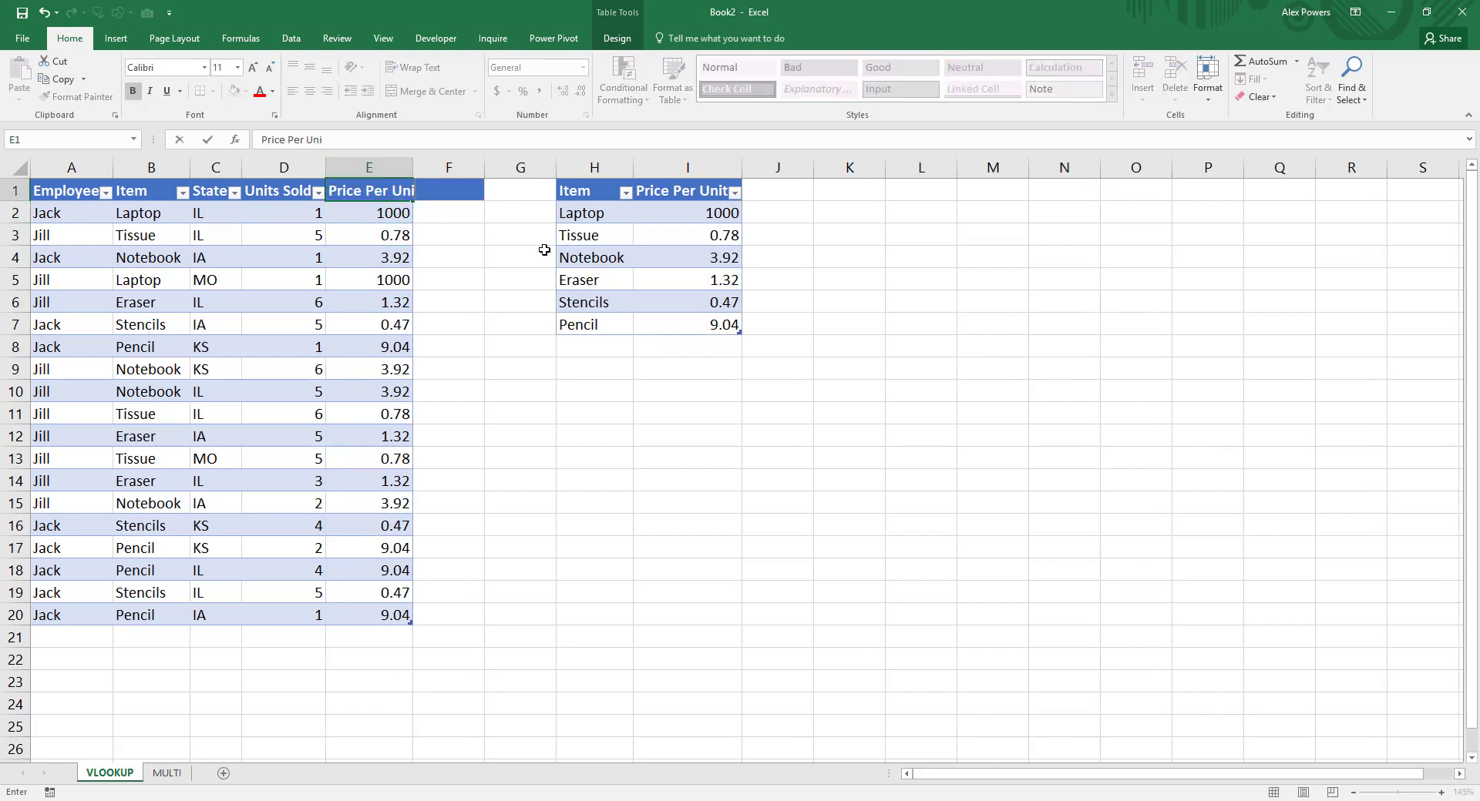
key(Return)
double_click(412, 167)
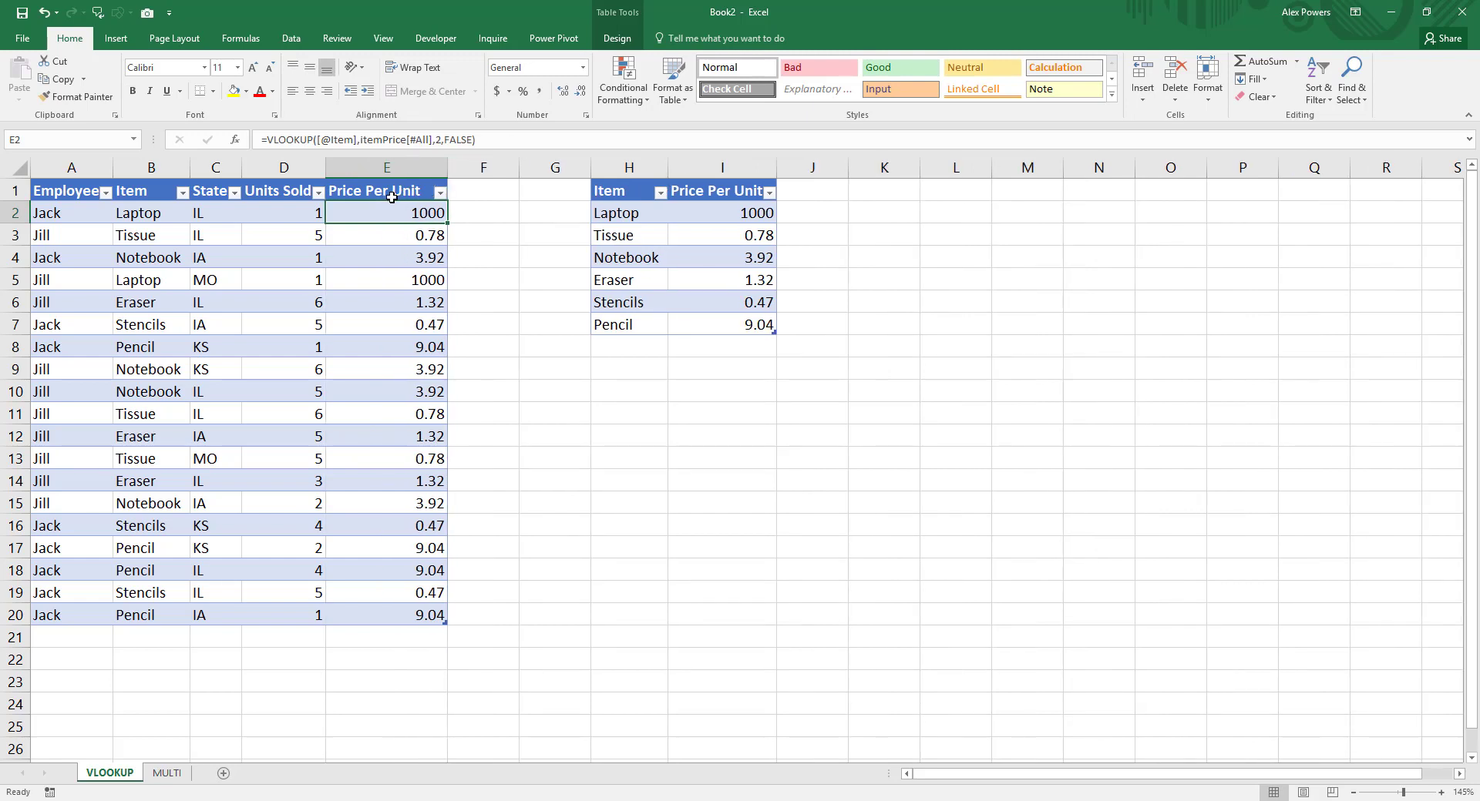
Step: Clear all VLOOKUP formulas in the Price Per Unit column of the sales table
key(ctrl+shift+Down)
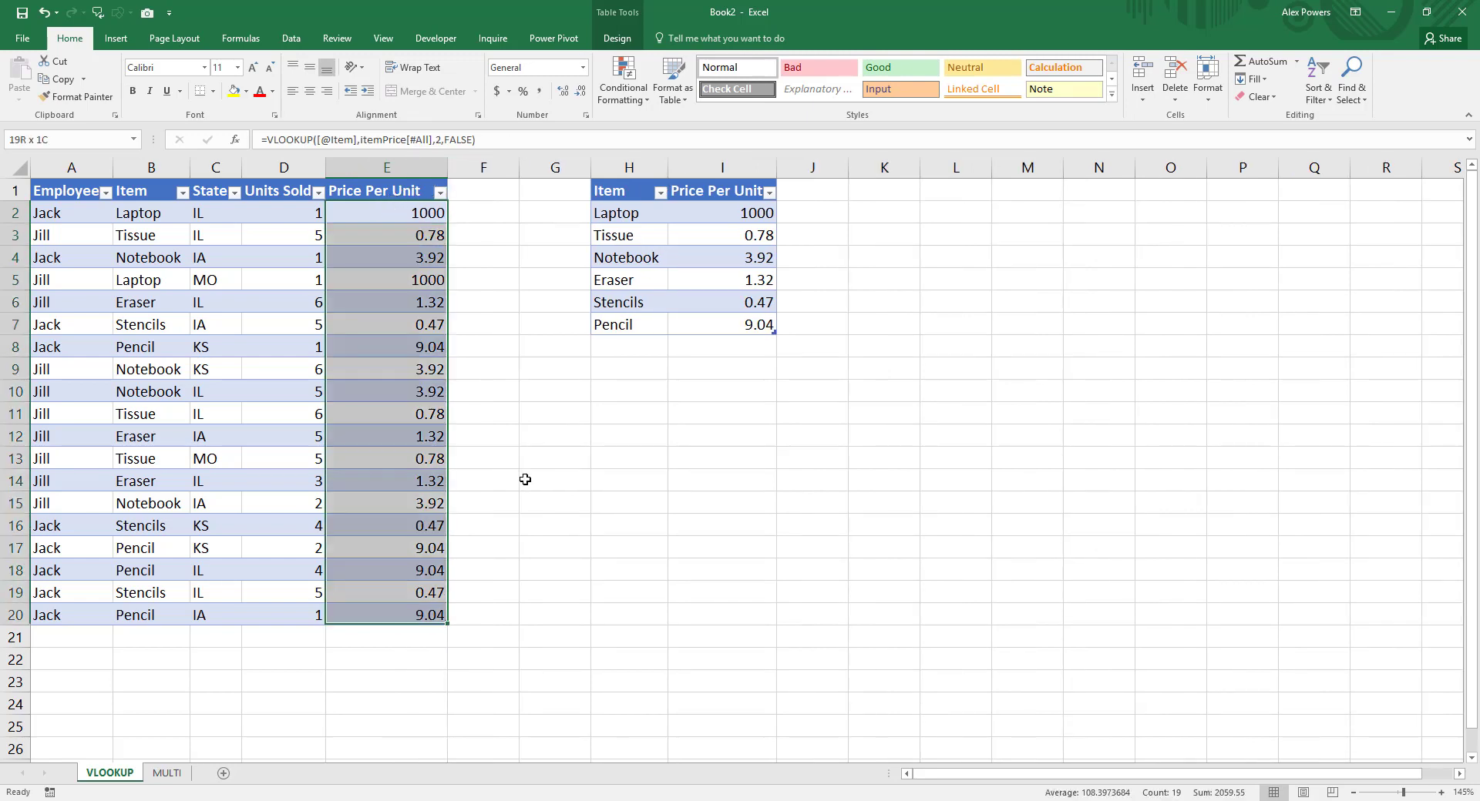
key(Delete)
key(Up)
key(Down)
text(=INDE)
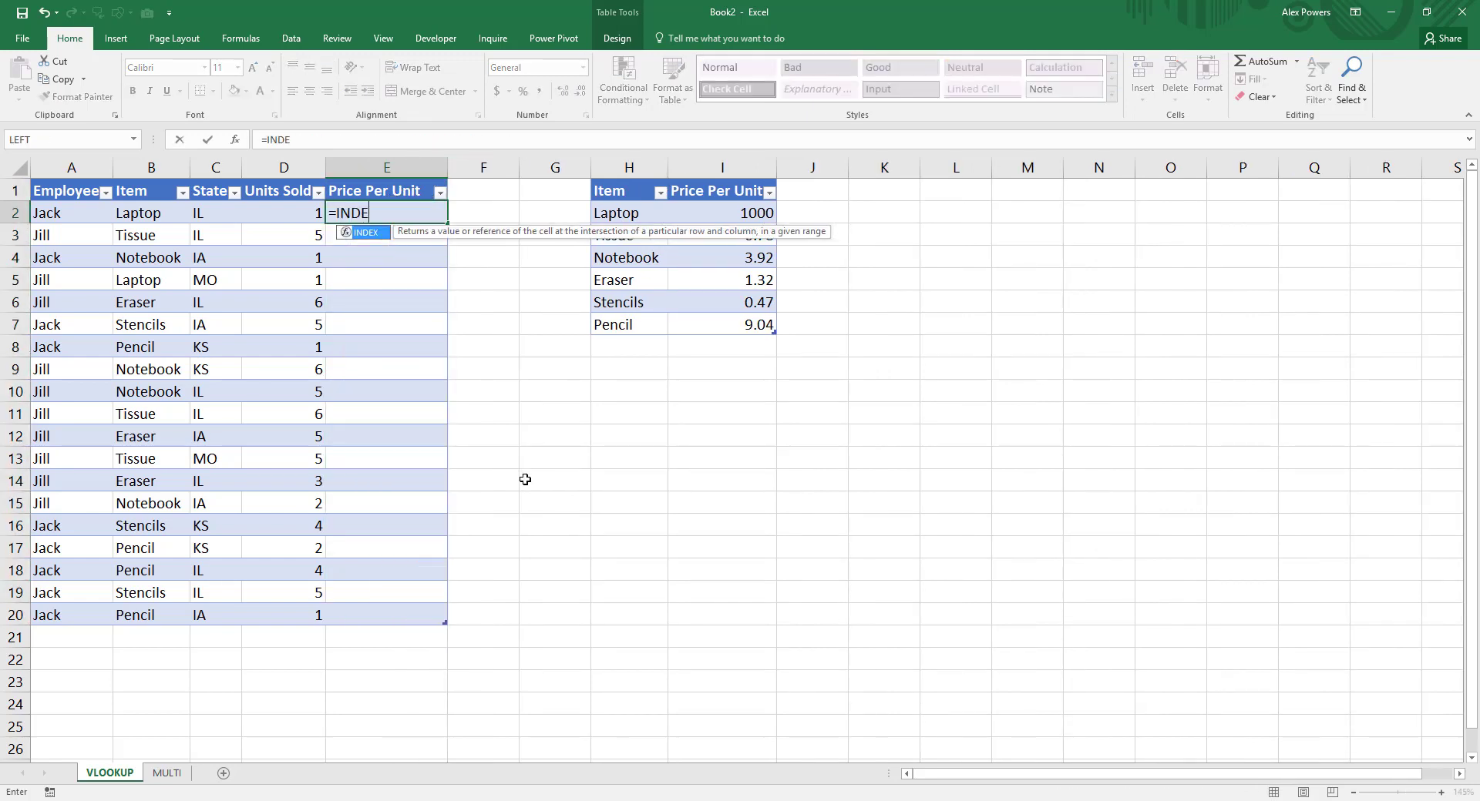
text(X(itemPrice[p)
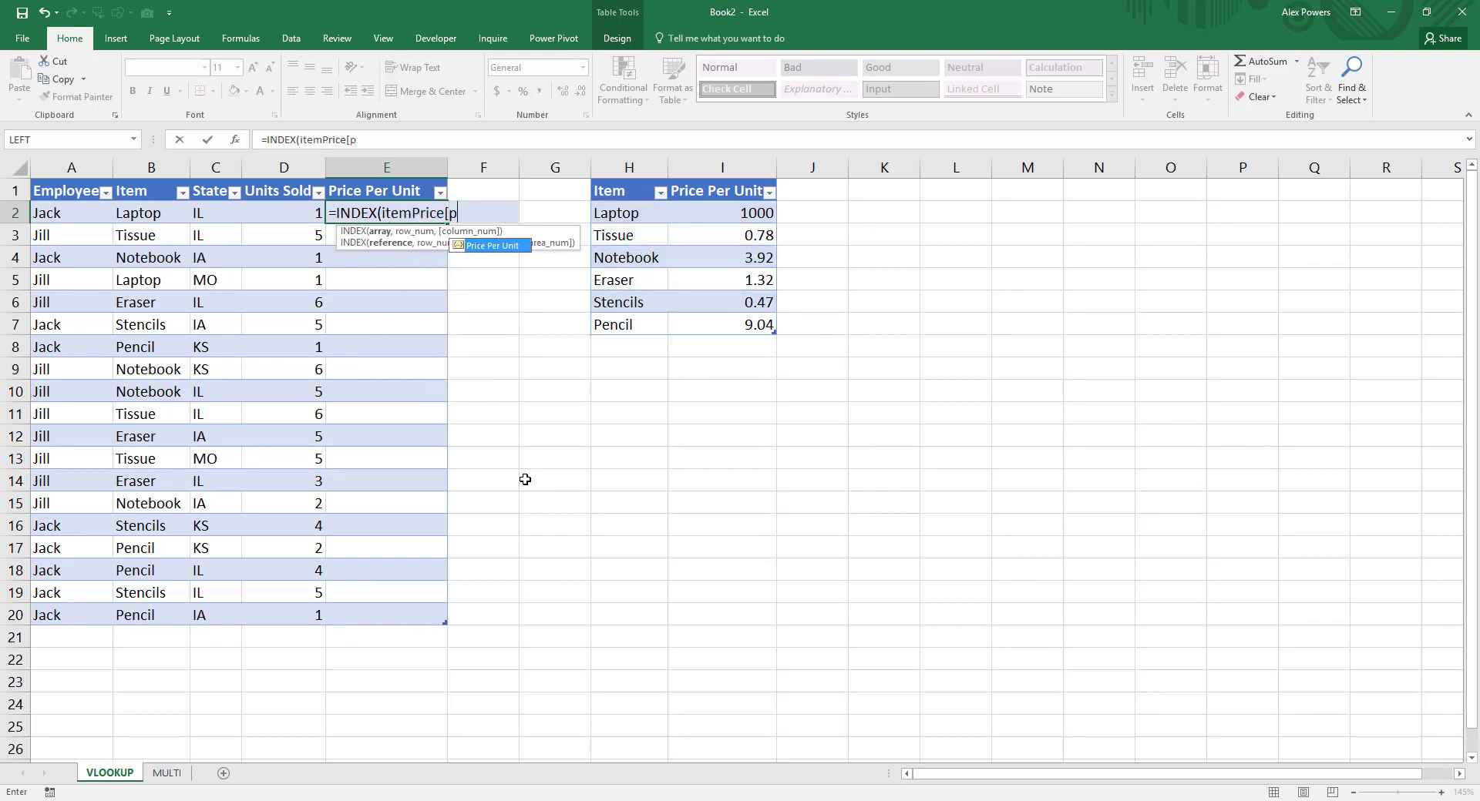
key(Tab)
text(],)
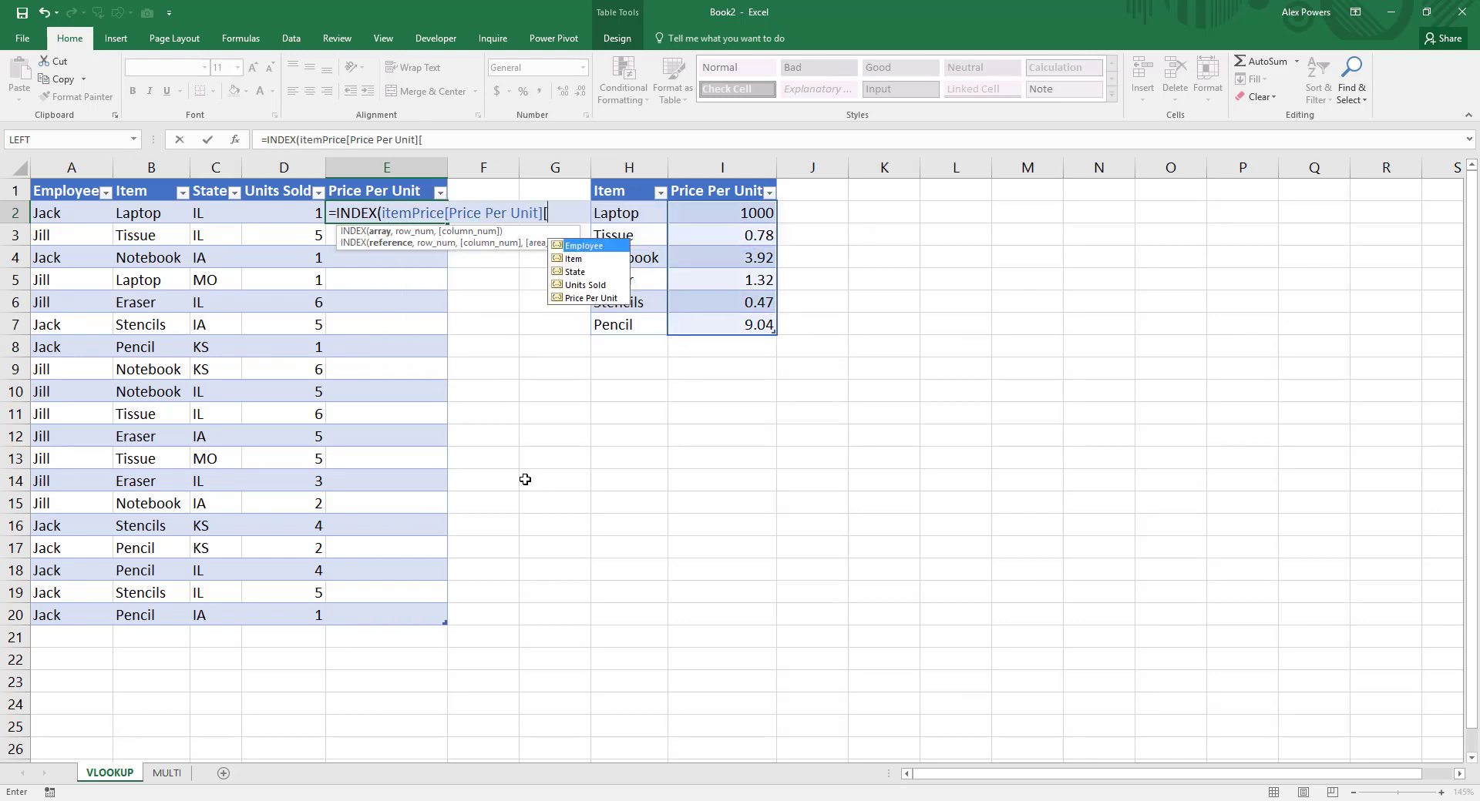
text(M)
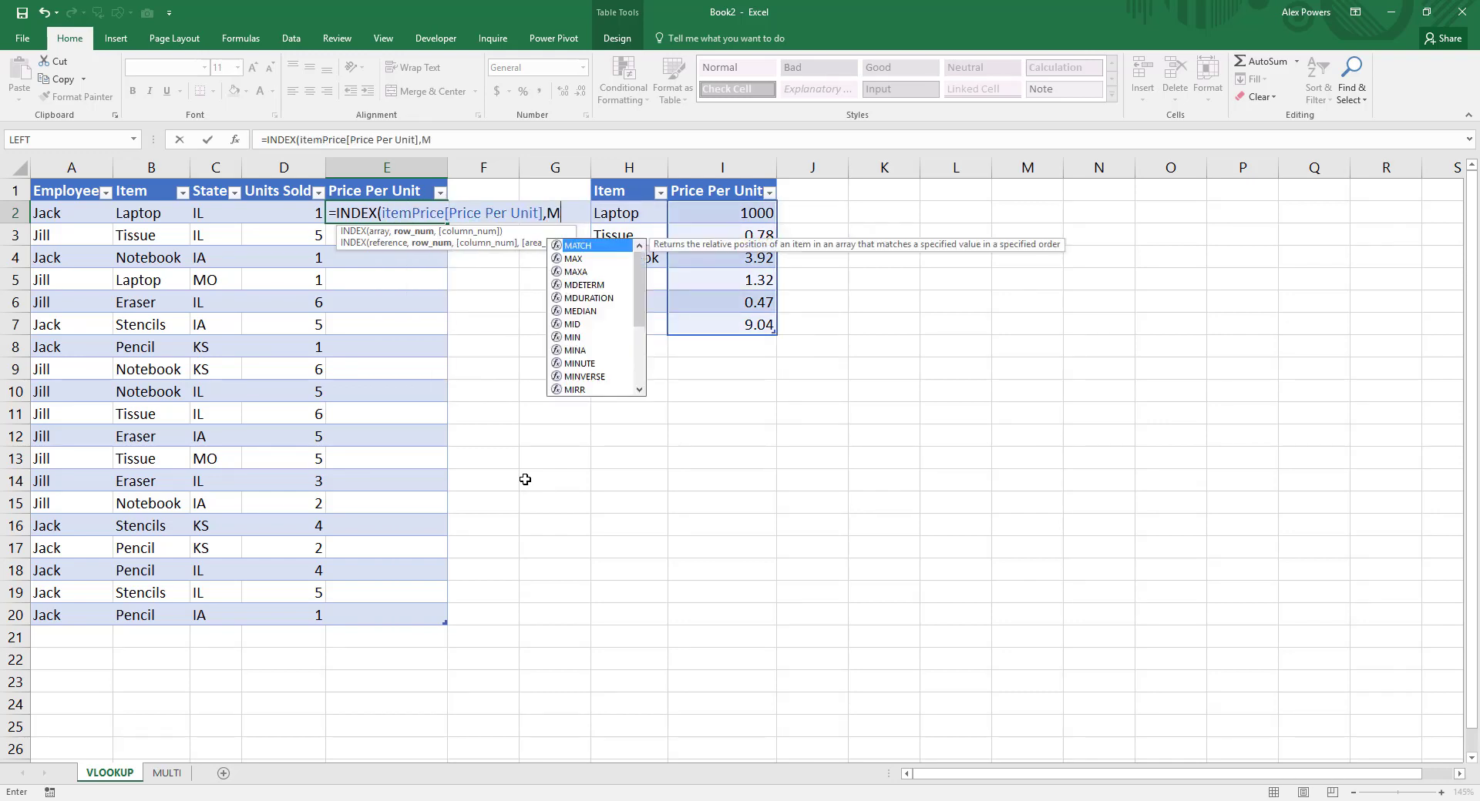
text(ATCH([@Item)
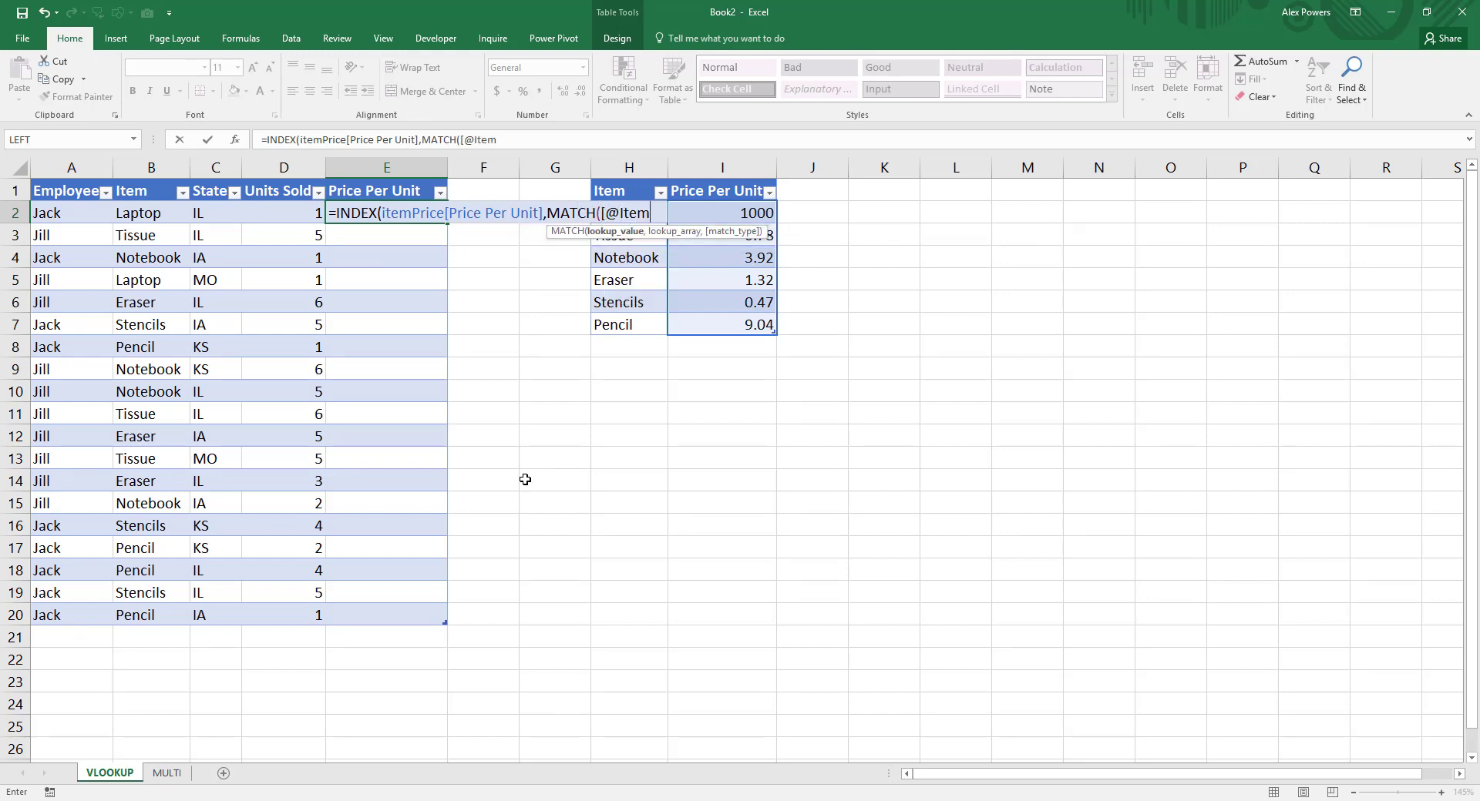
key(Tab)
text(])
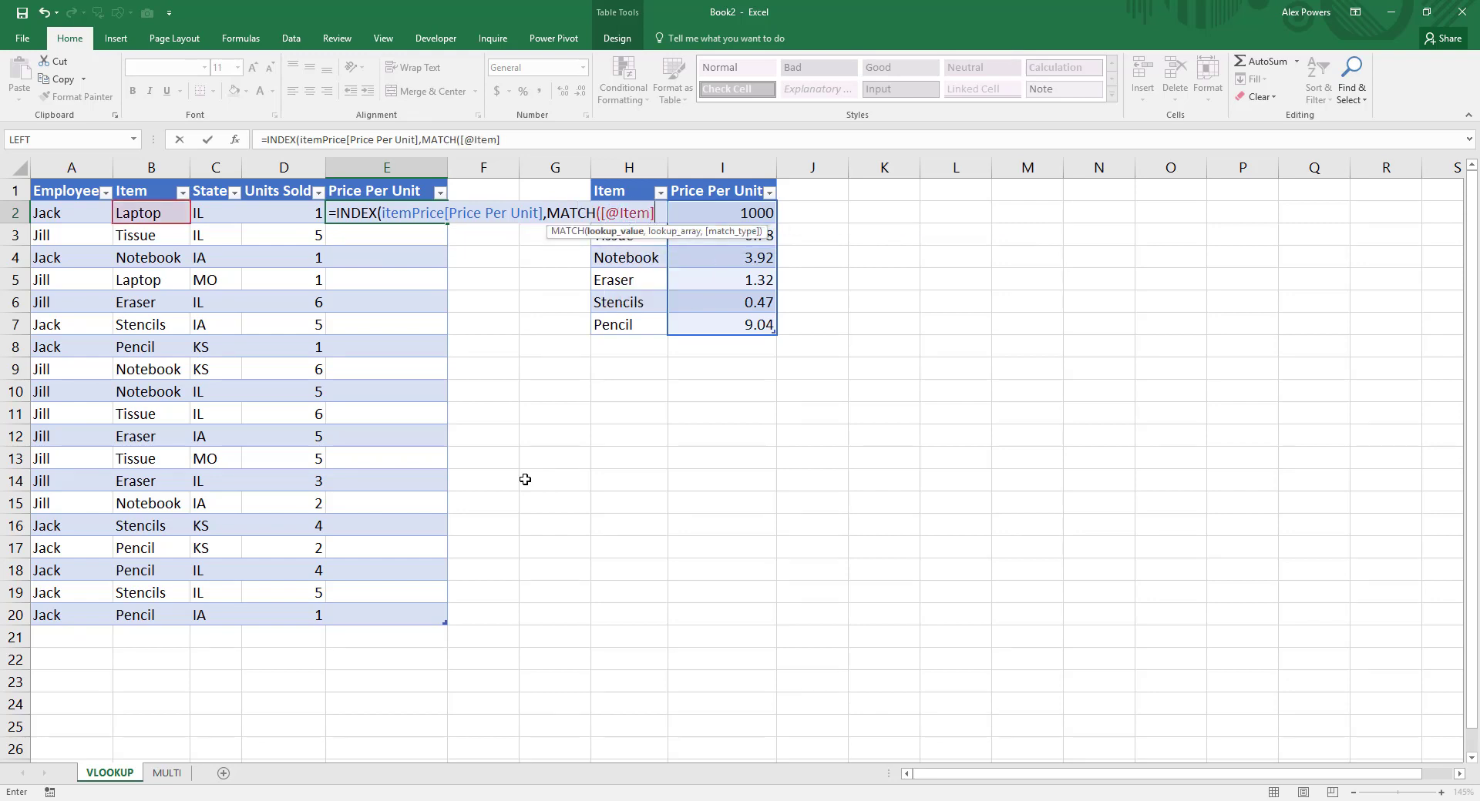
text(,itemPrice[)
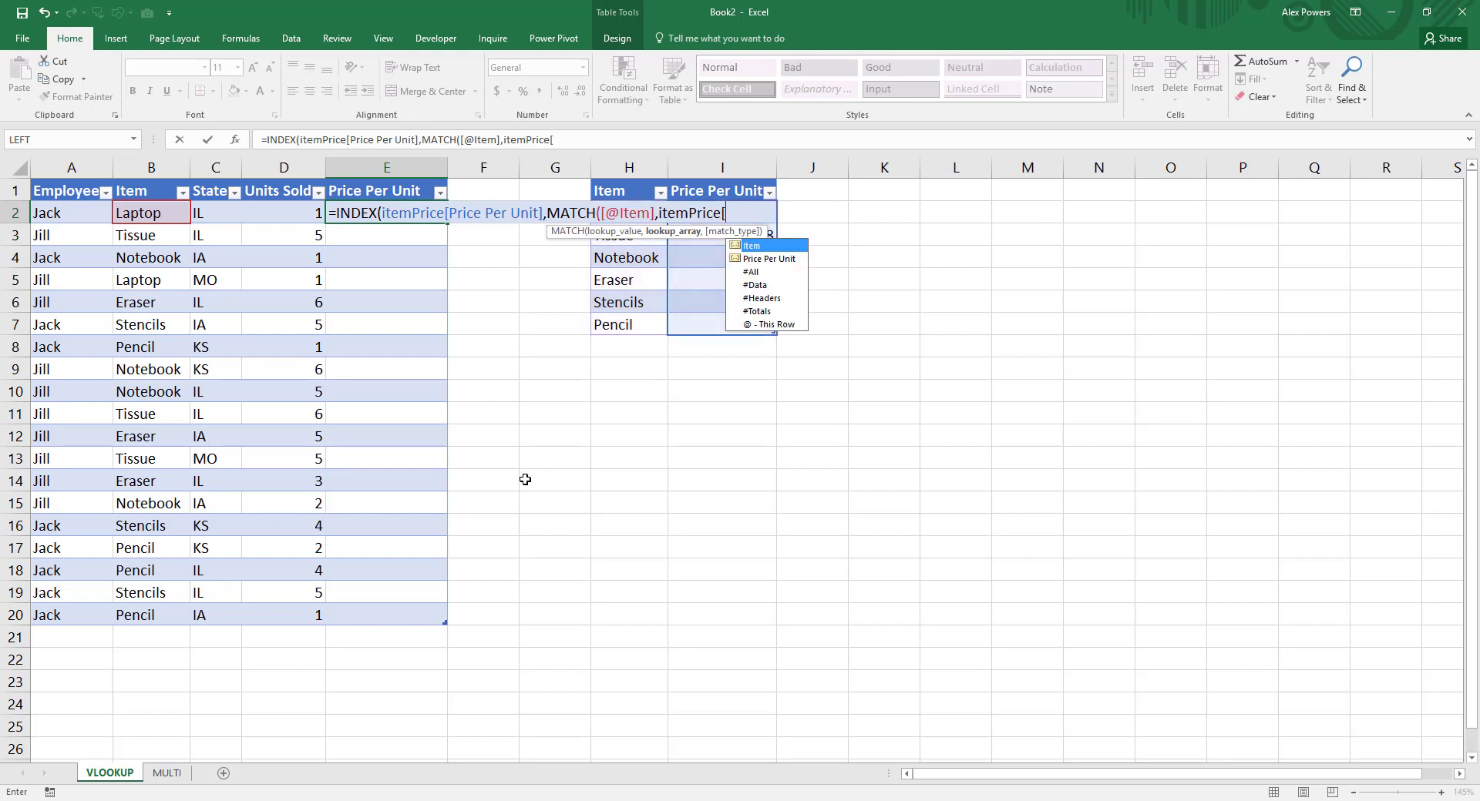
text(Item],0)
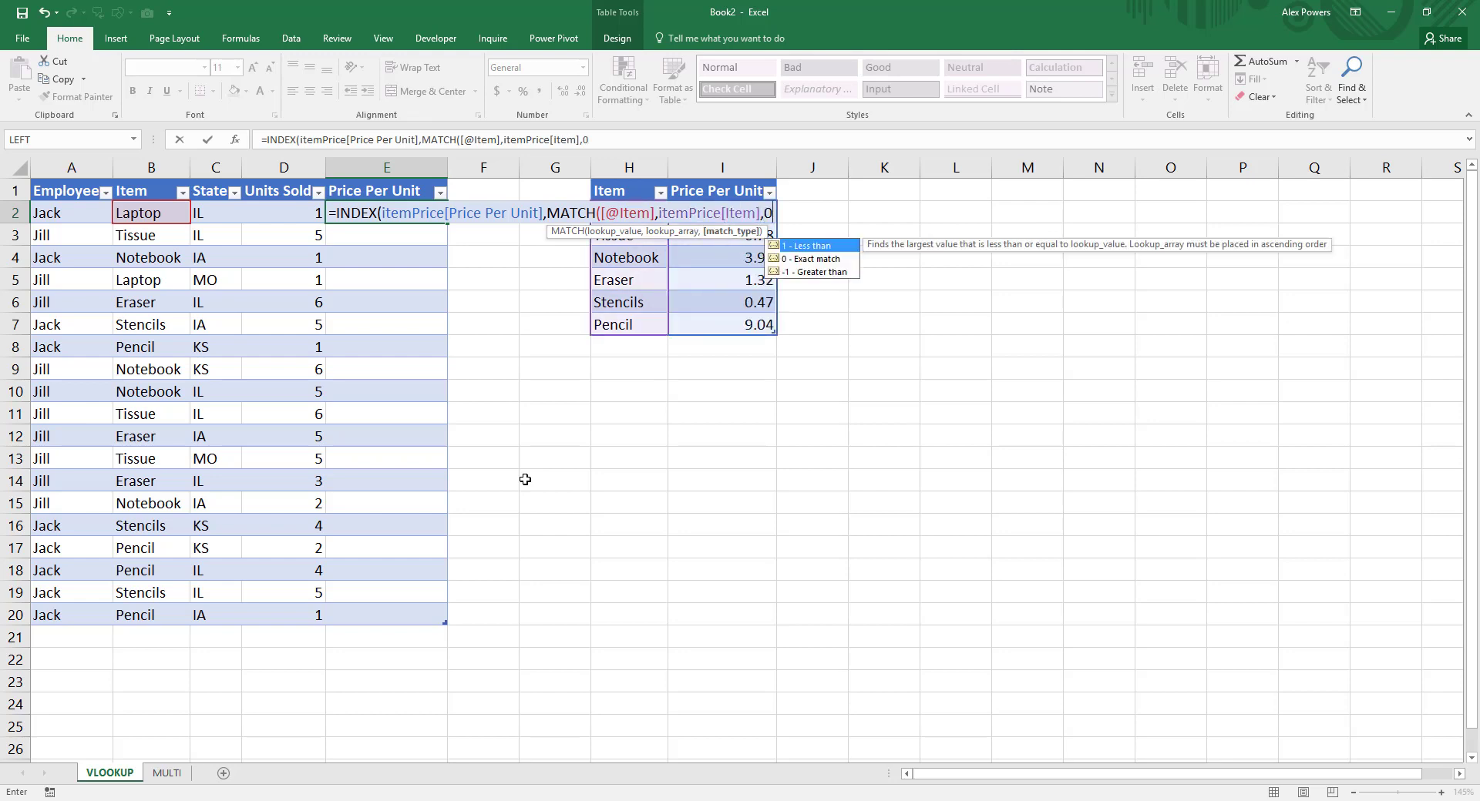
text()))
key(Return)
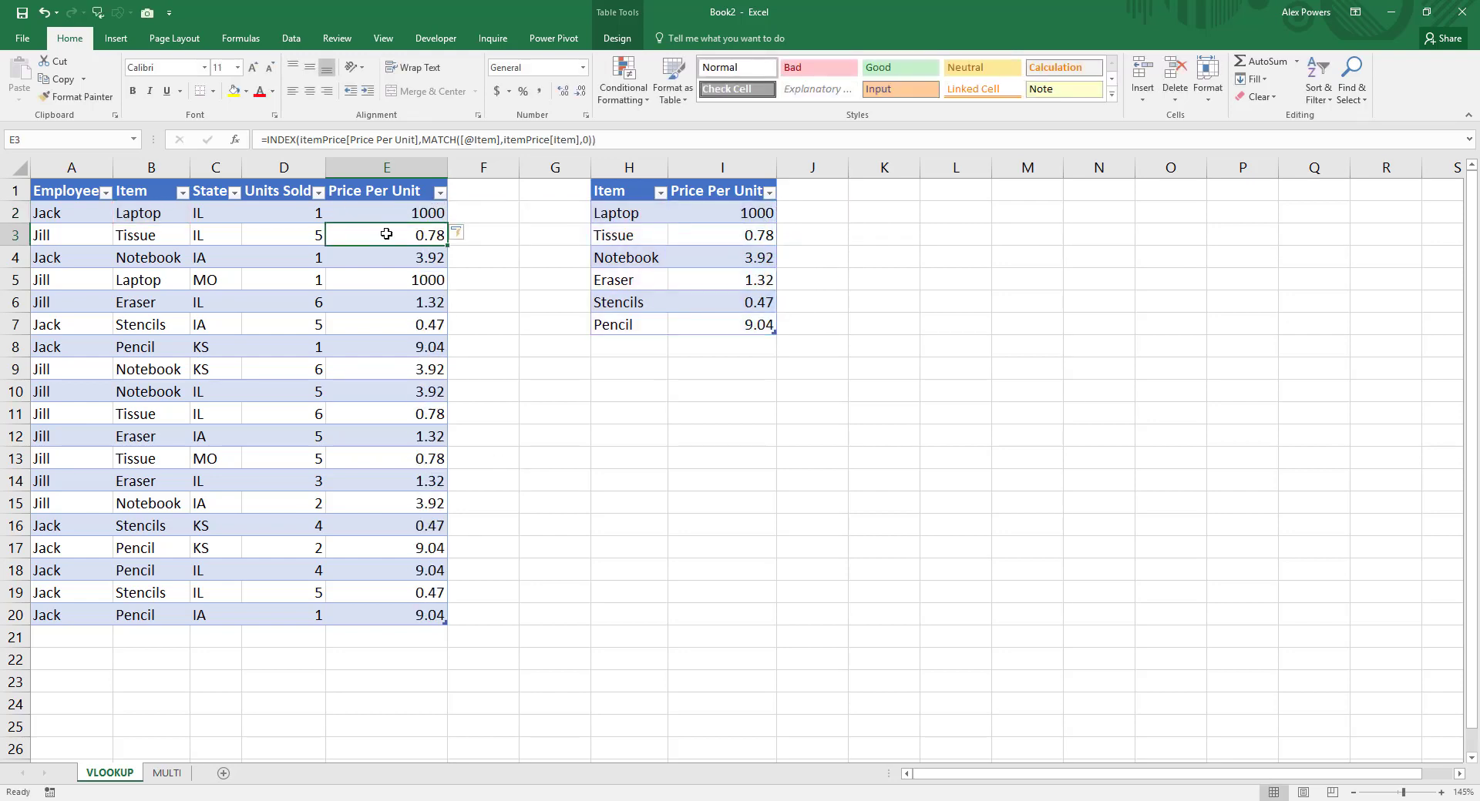
Step: Delete the whole Price Per Unit column E beside Units Sold
click(397, 217)
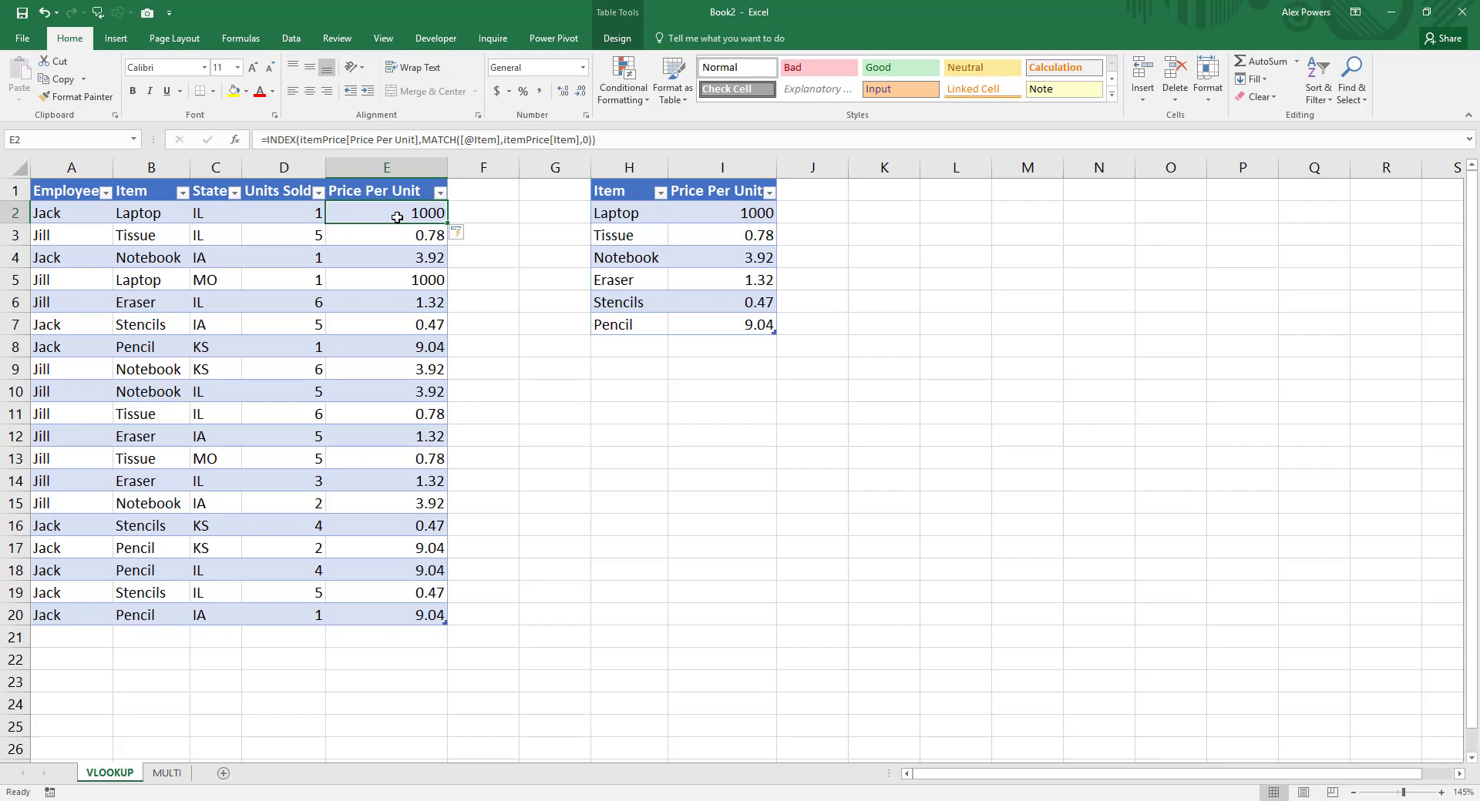
right_click(396, 168)
click(420, 303)
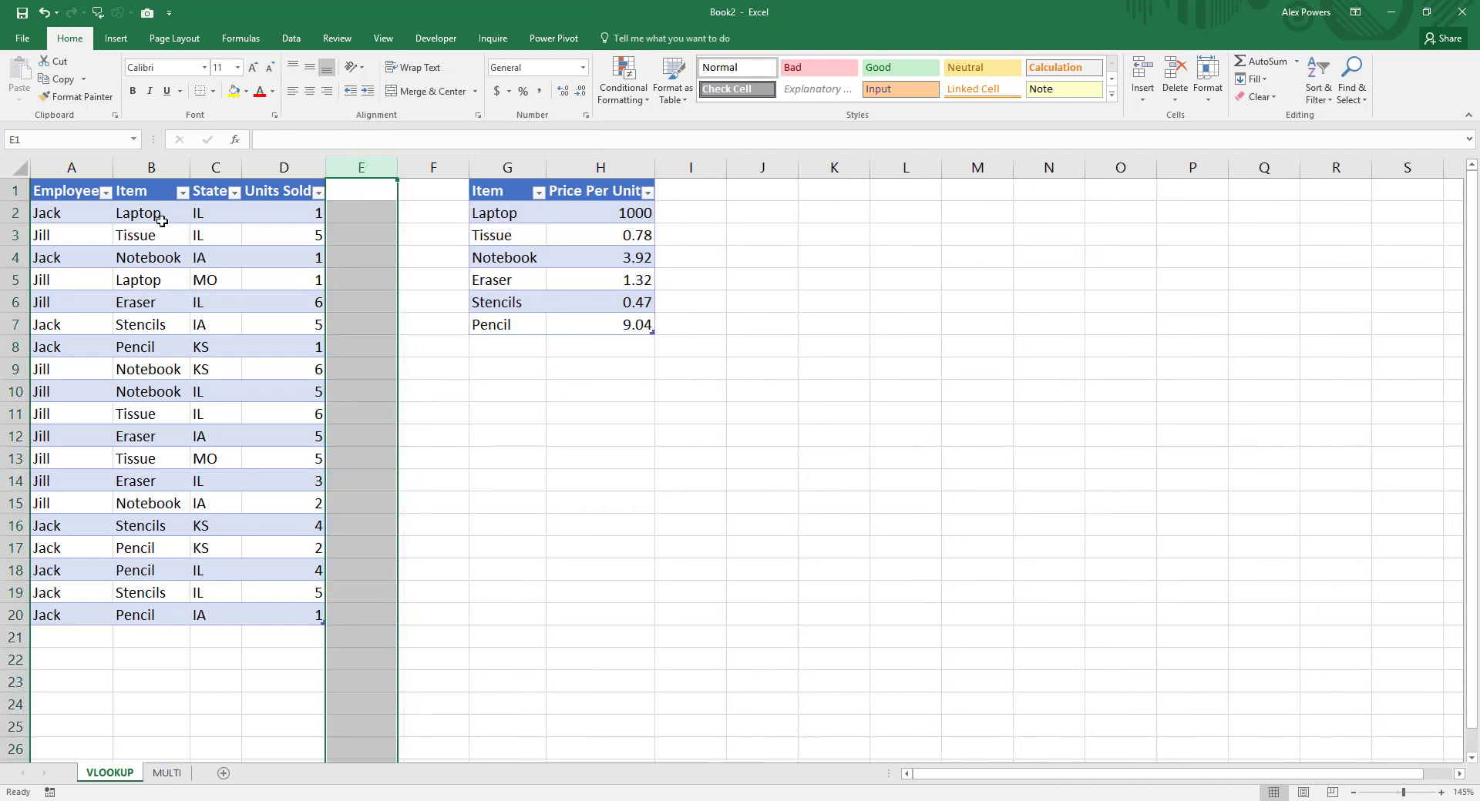
Step: Create a query from the employee sales table and load it as a connection only, without adding it to the Data Model
click(130, 219)
click(291, 38)
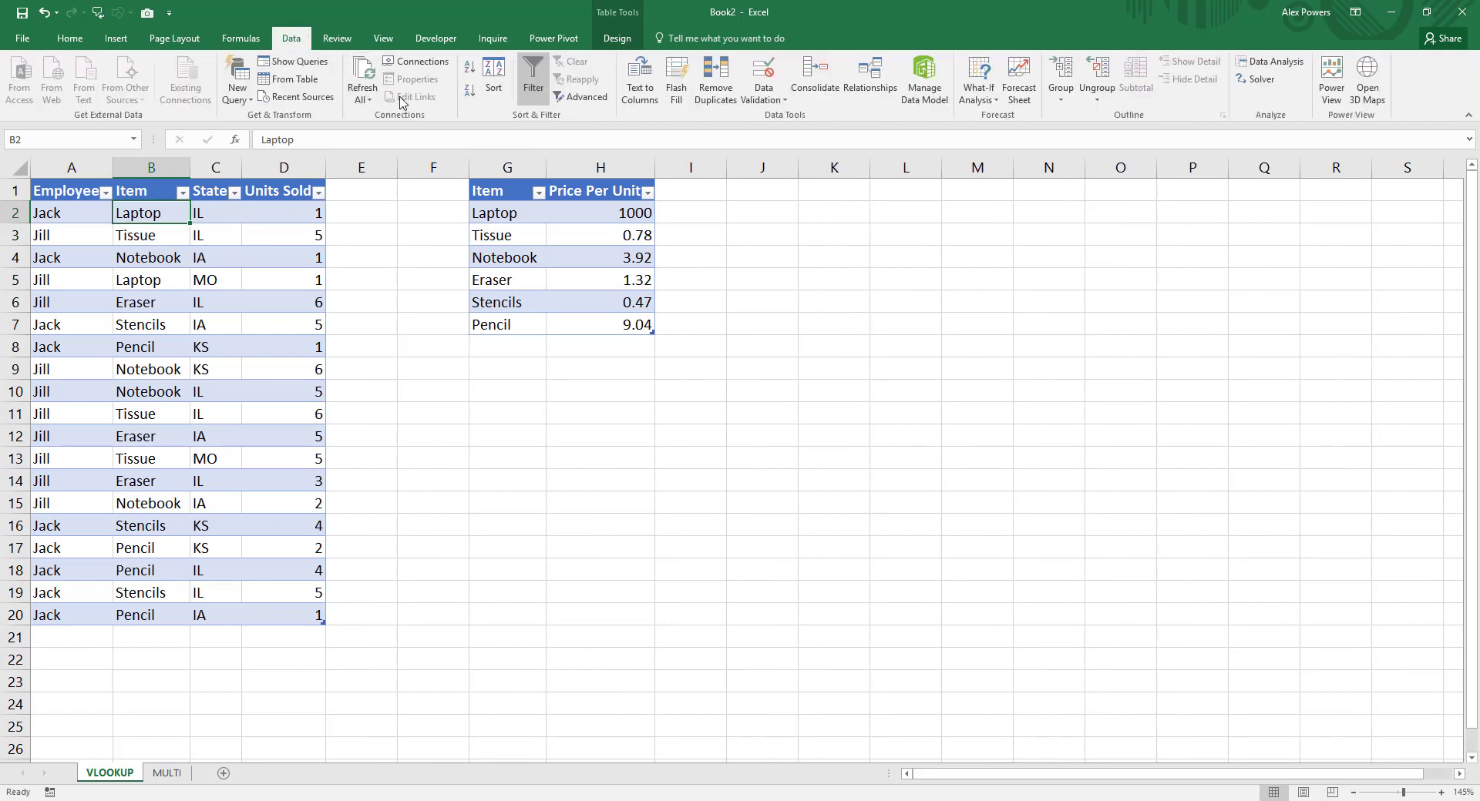
click(285, 79)
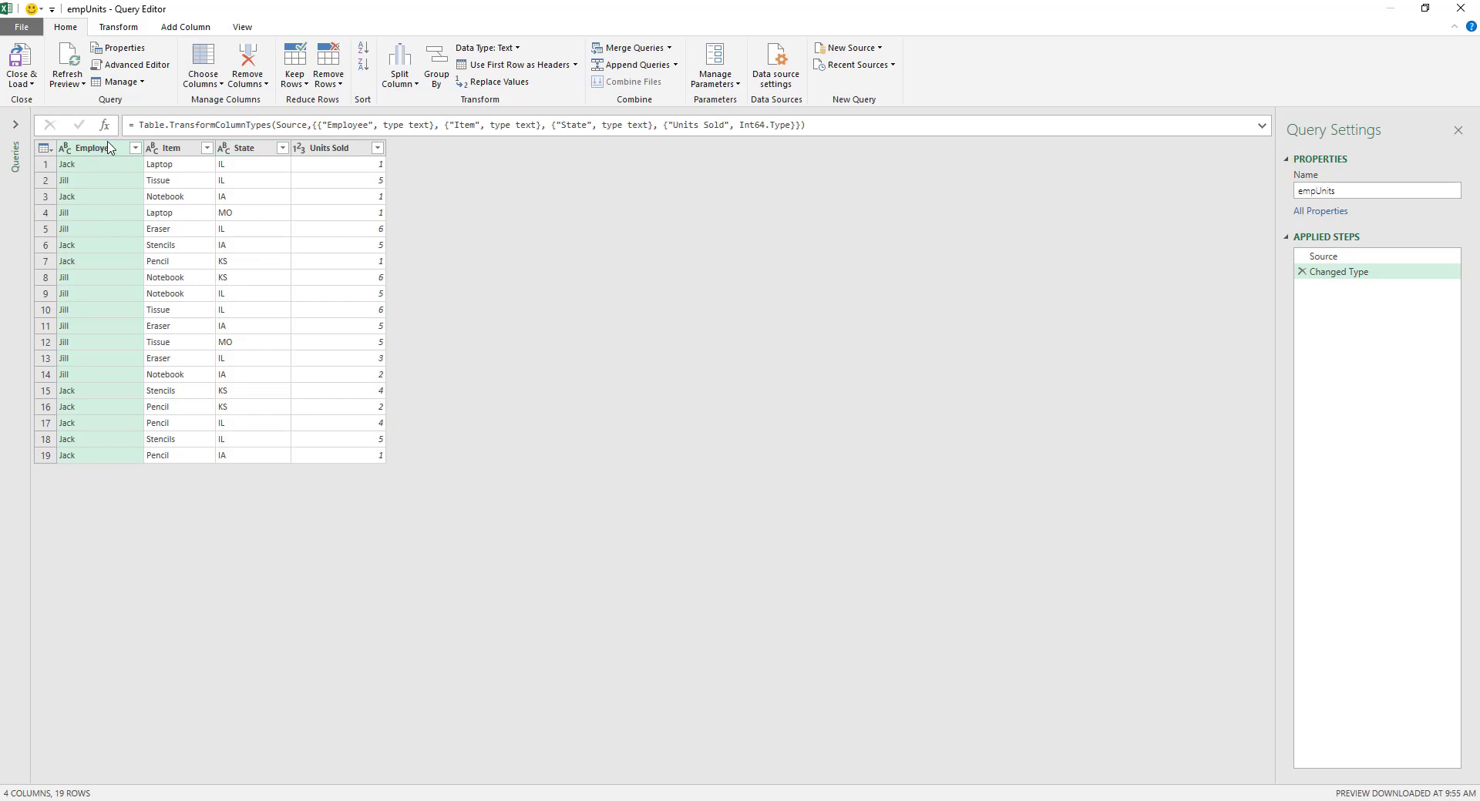
click(30, 74)
click(48, 119)
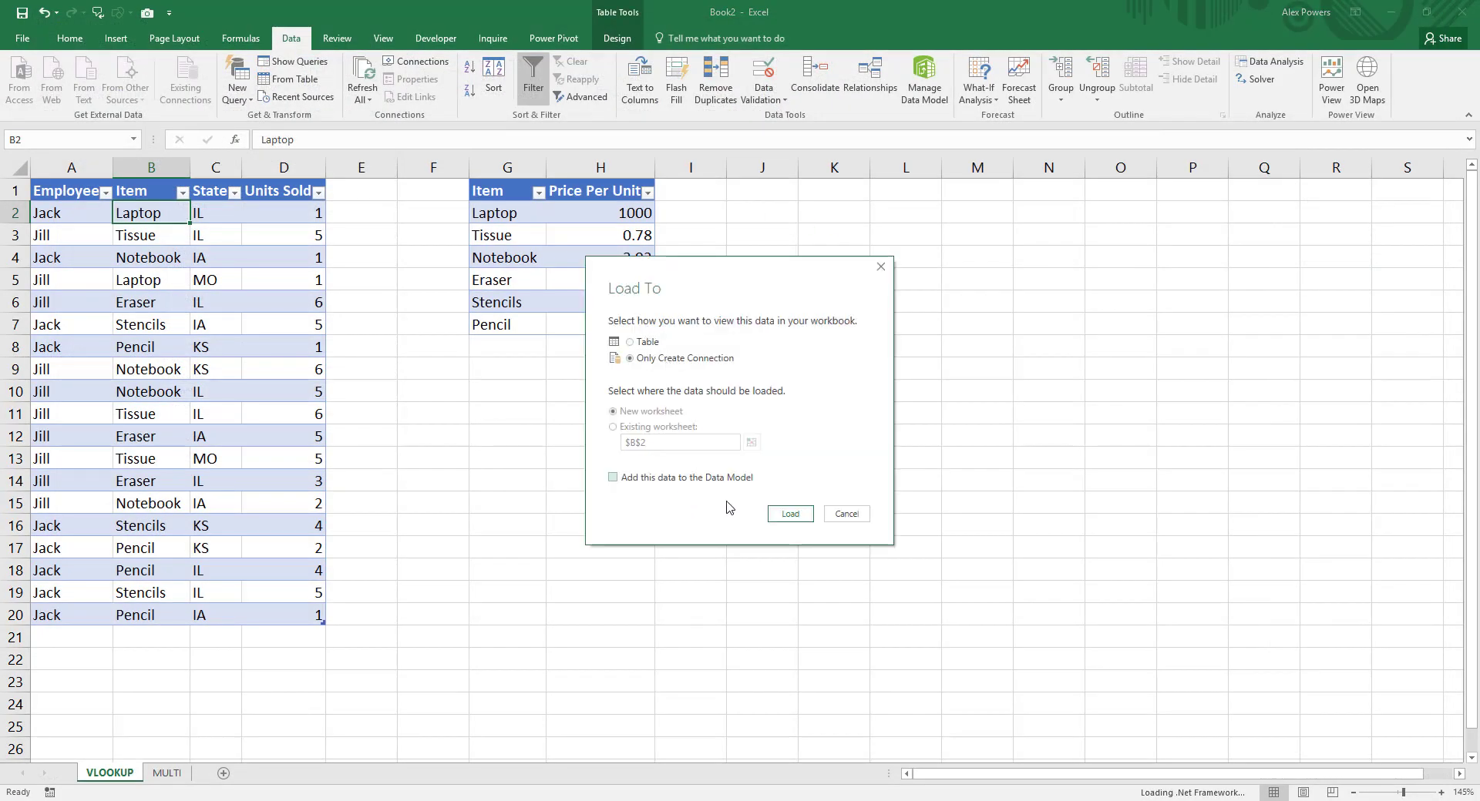
click(790, 514)
Step: Create a query from the item price table and load it as a connection only, without adding it to the Data Model
click(513, 280)
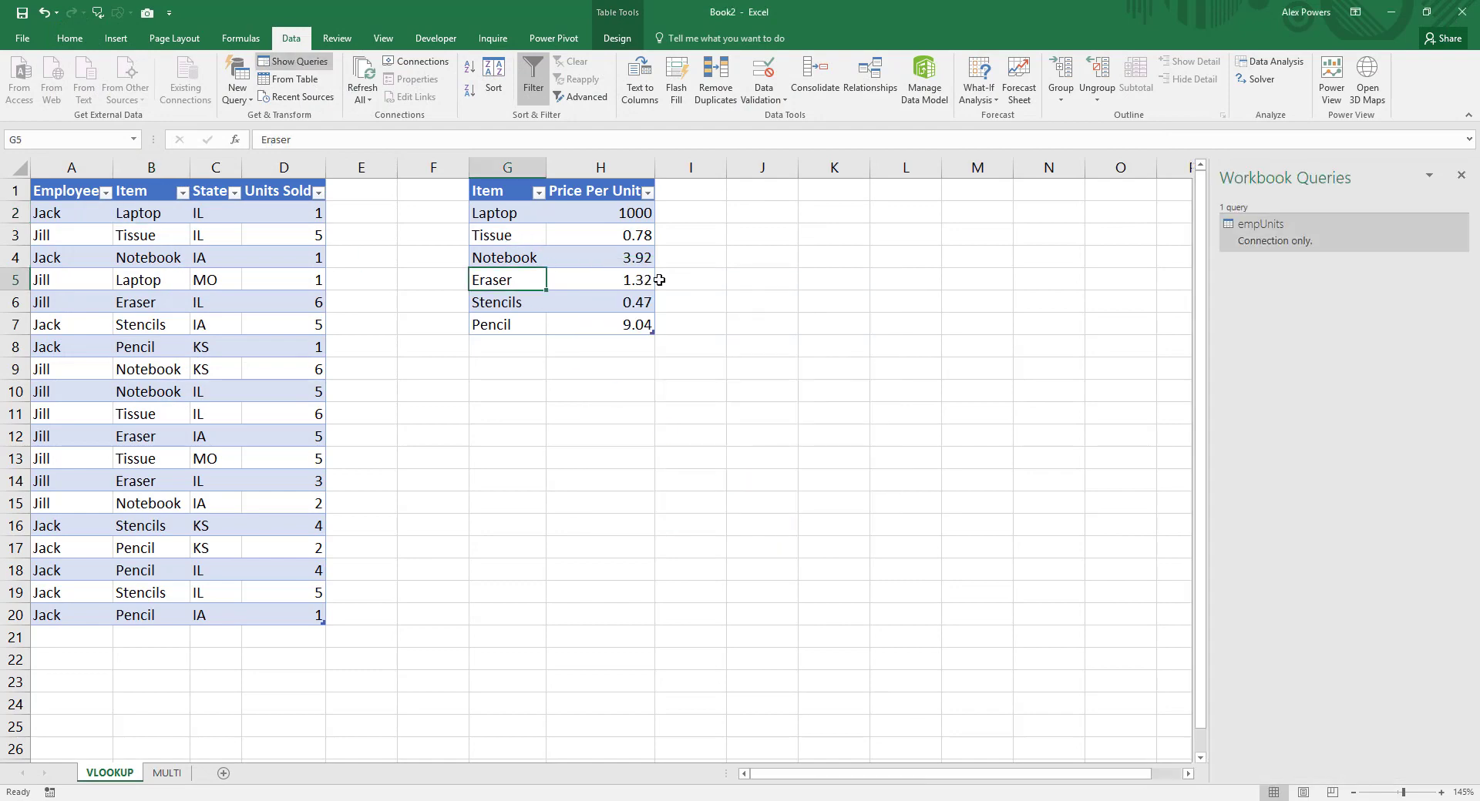
mouse_move(1301, 244)
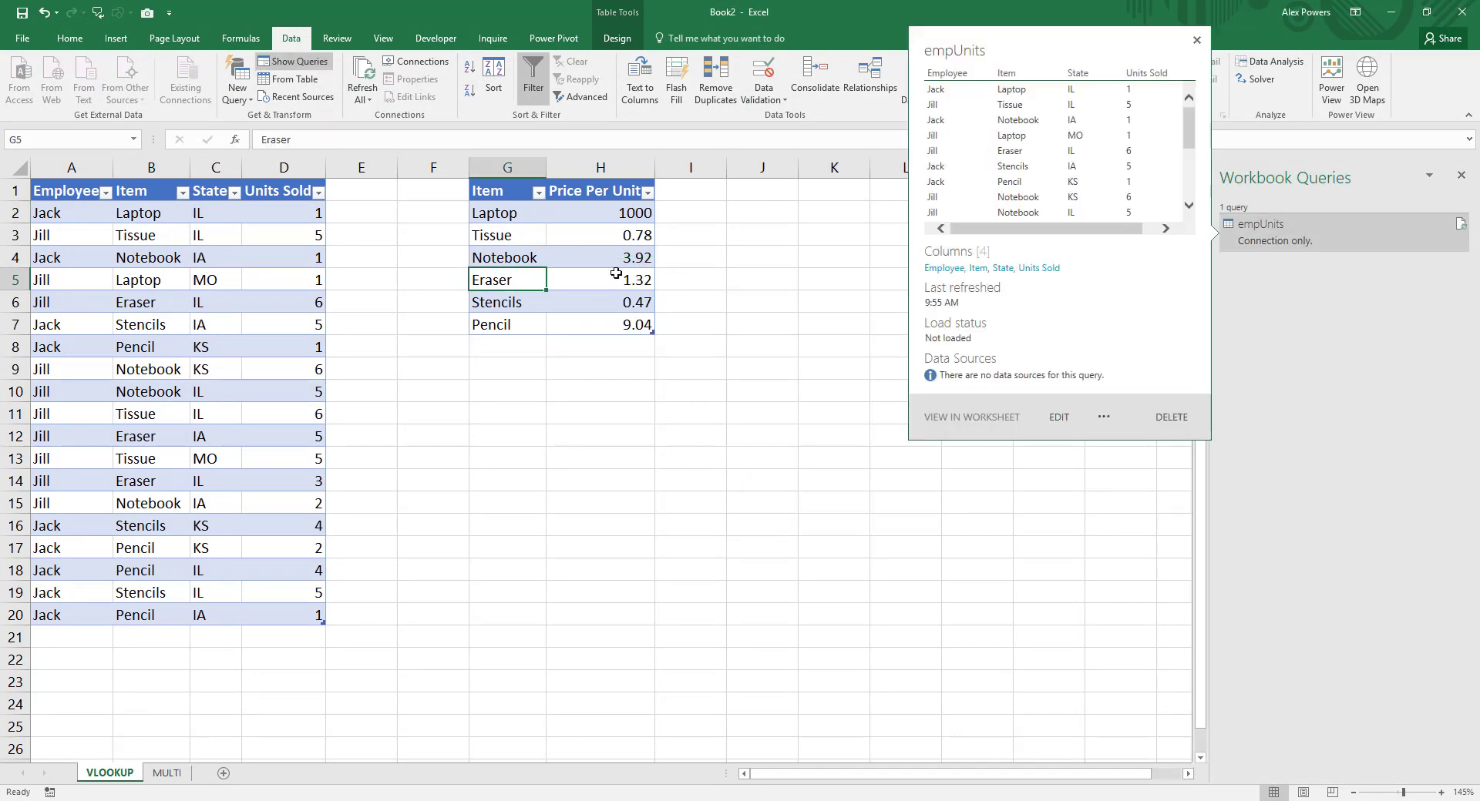
click(507, 235)
click(287, 78)
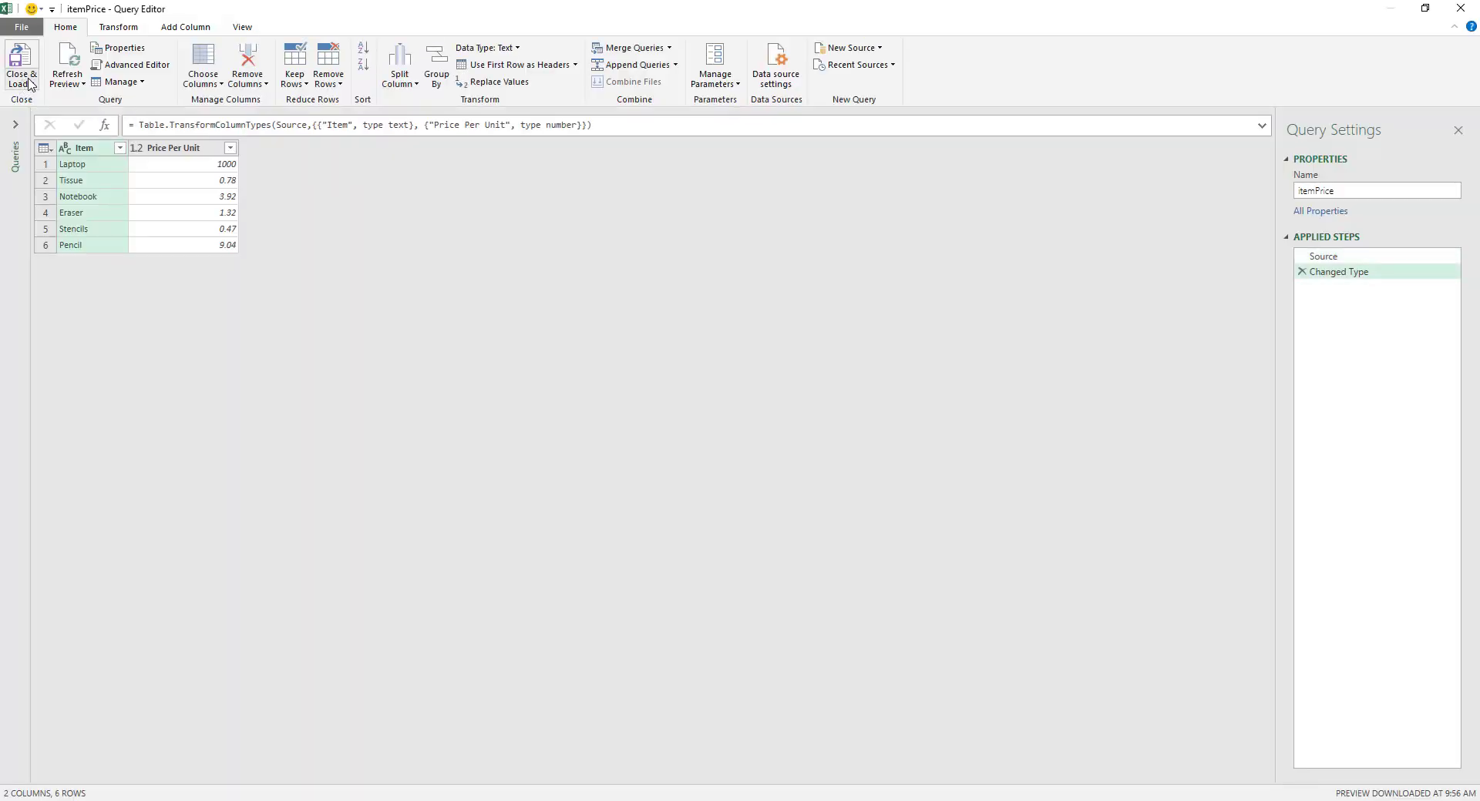
click(21, 80)
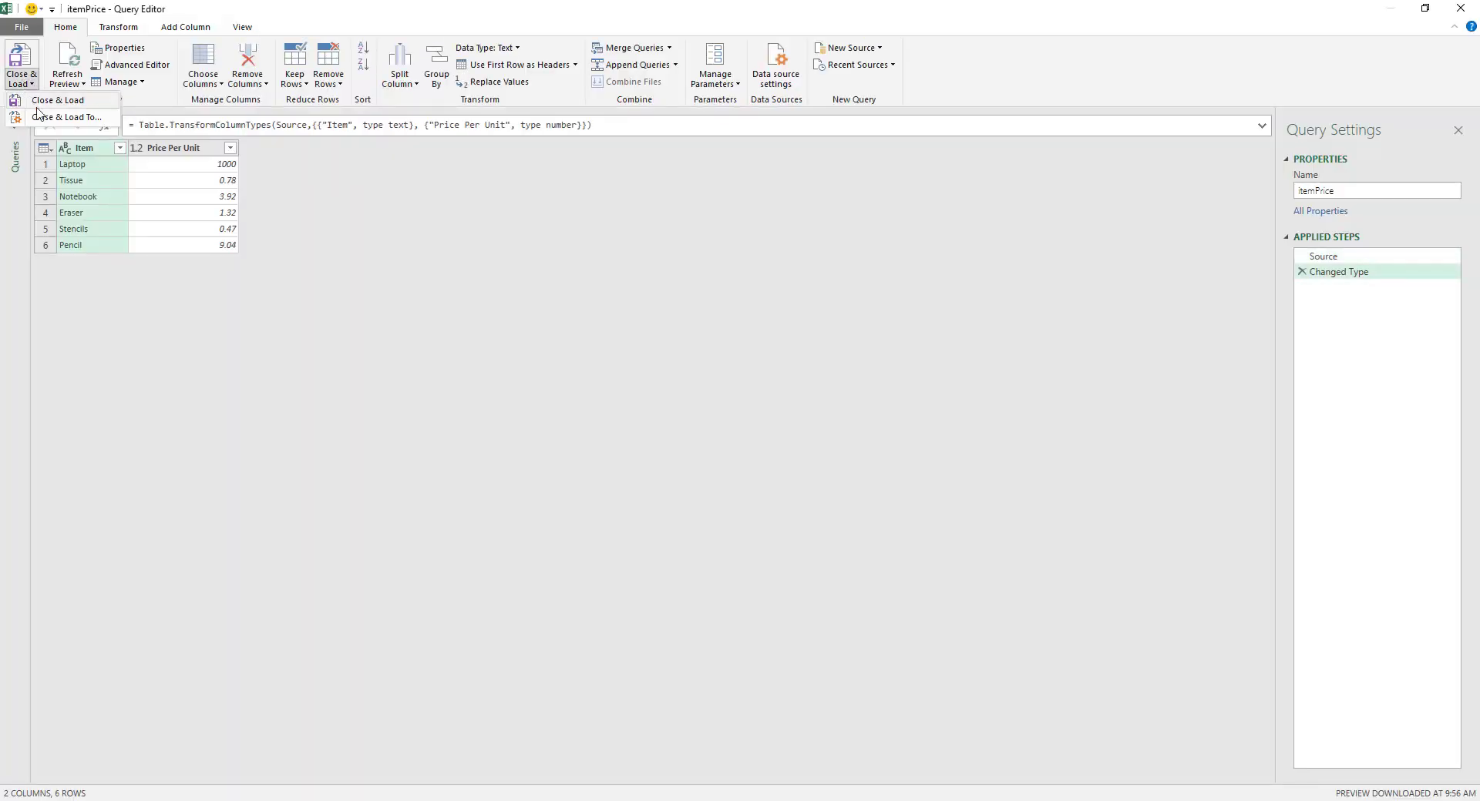
click(48, 119)
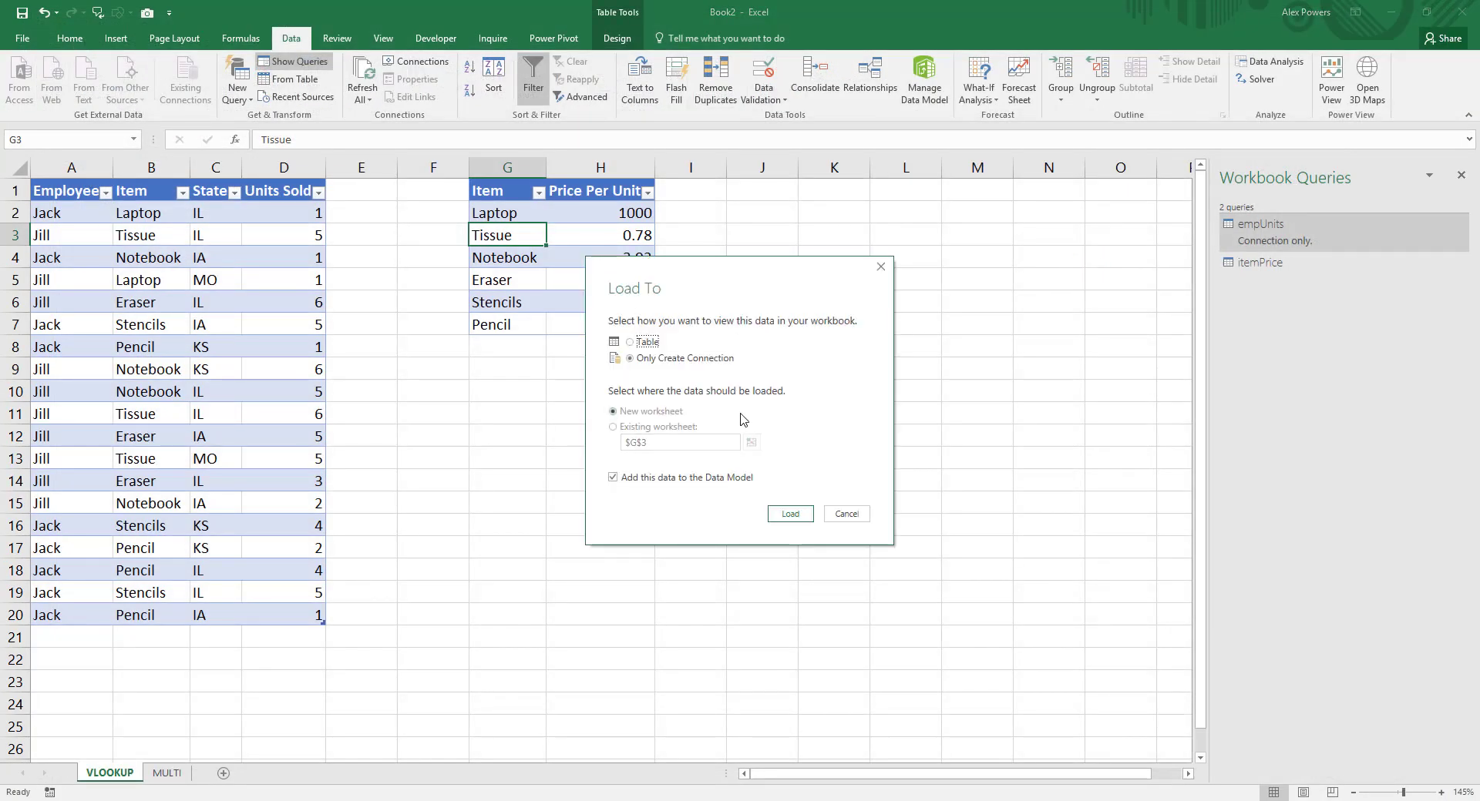
click(660, 477)
click(793, 514)
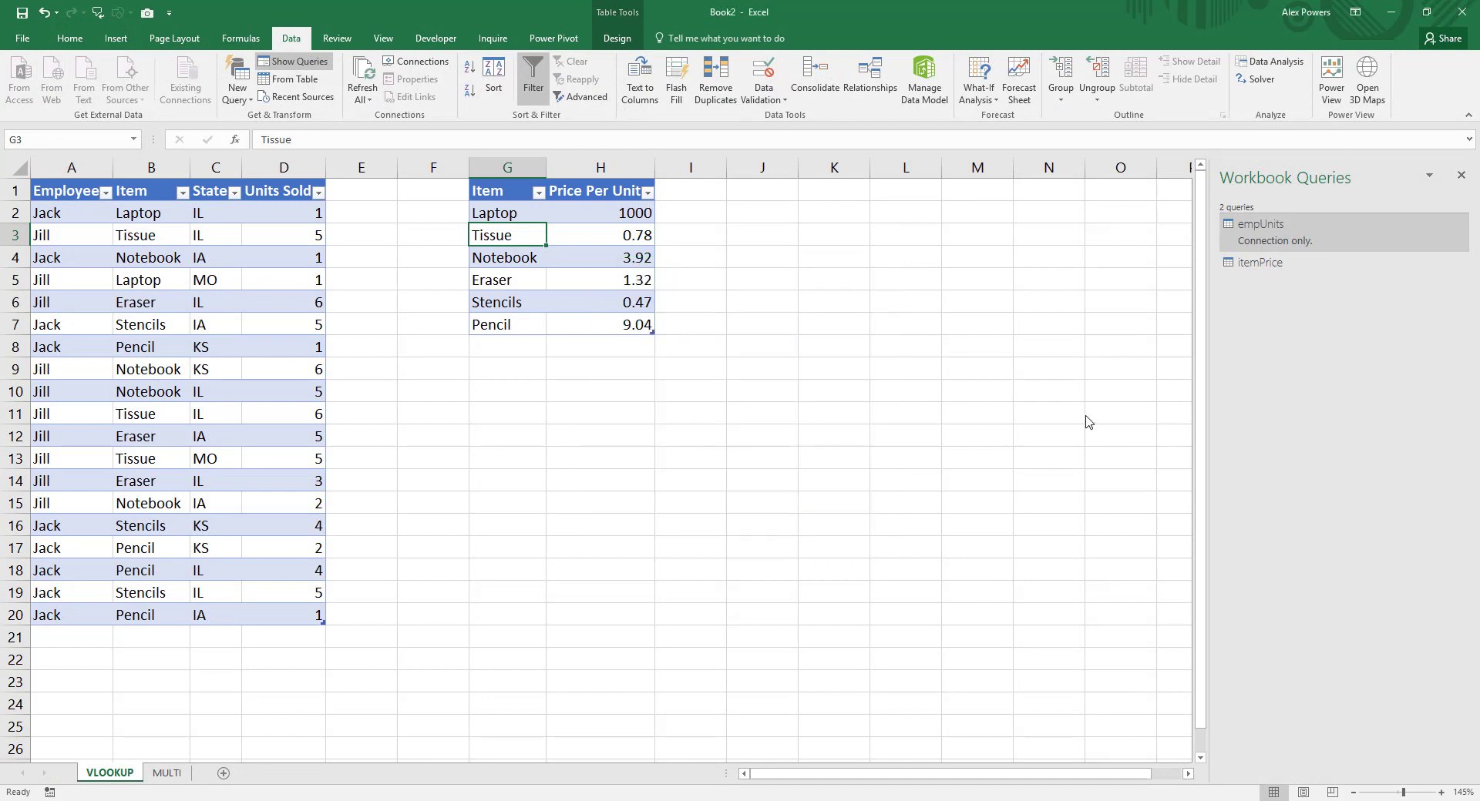
Step: Start a new merge query with empUnits as the first table and itemPrice as the second
mouse_move(1266, 229)
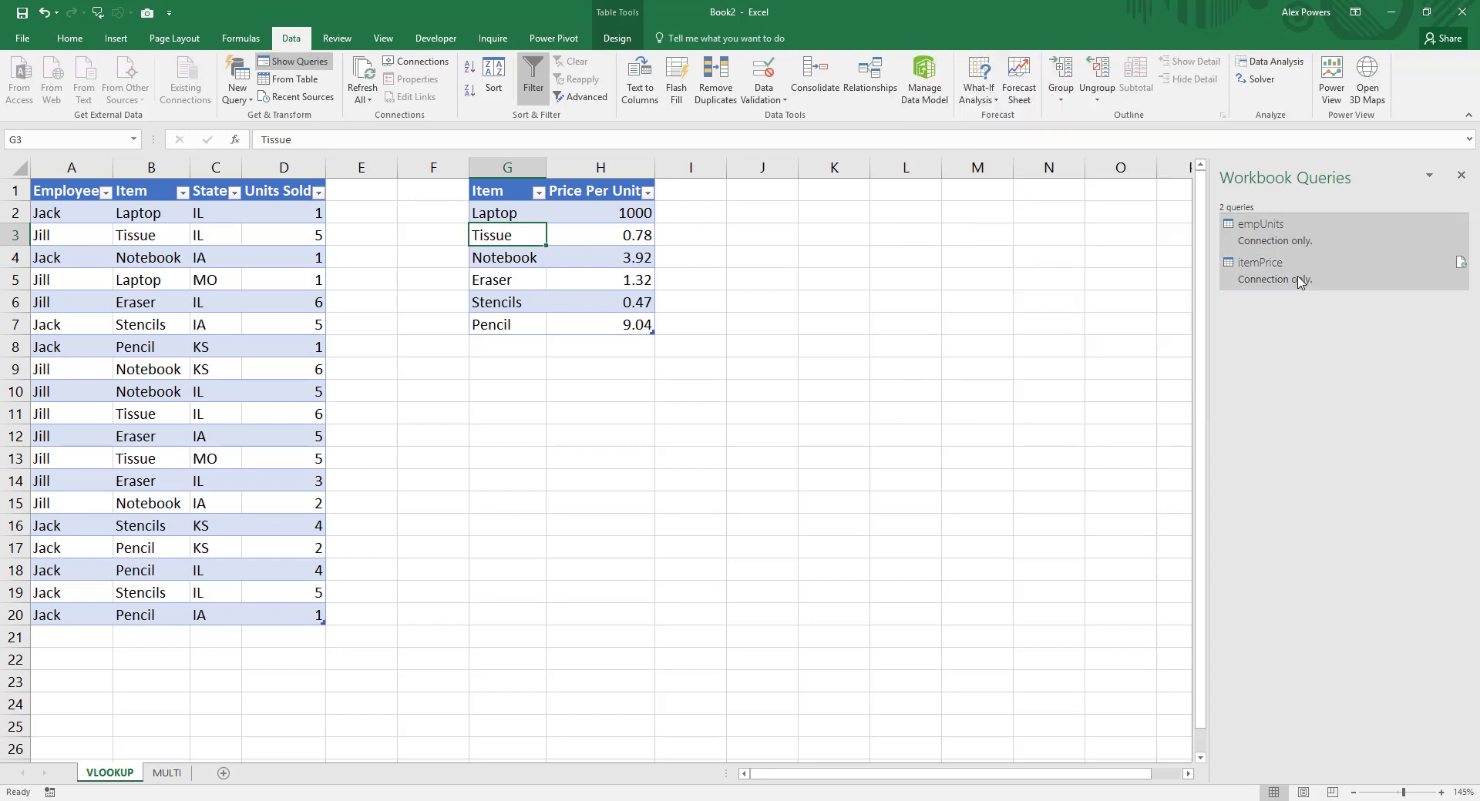
click(231, 99)
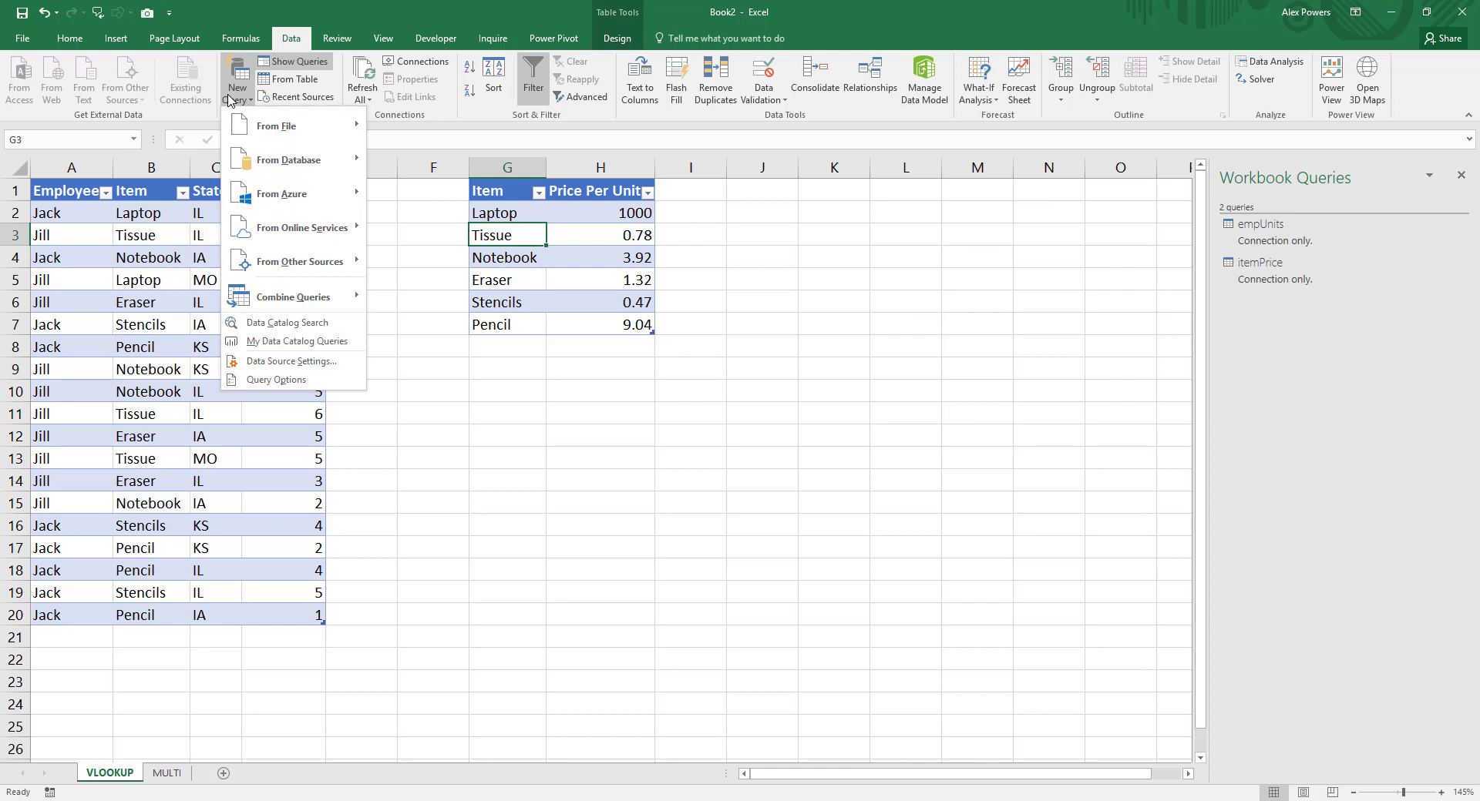
mouse_move(337, 300)
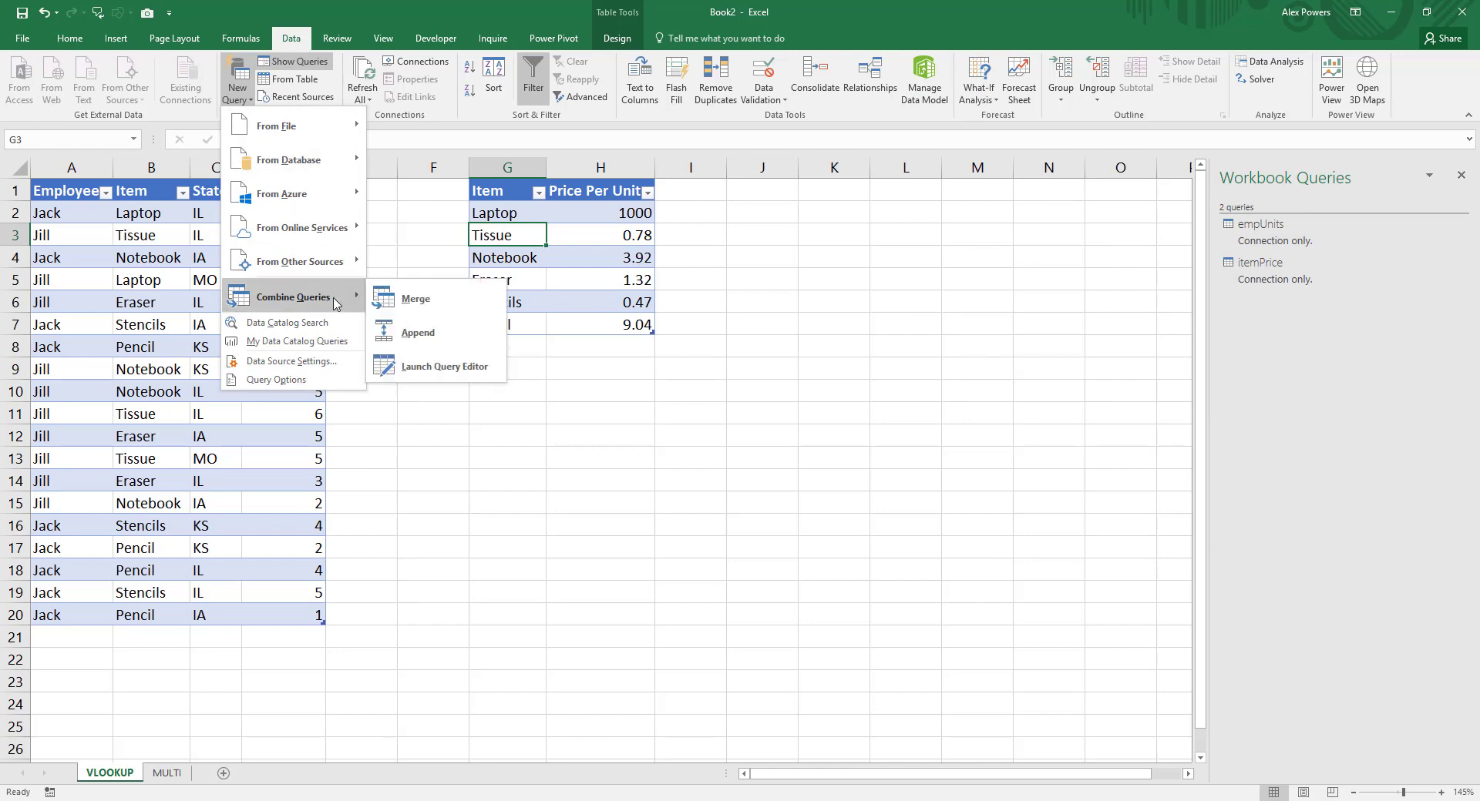
click(416, 303)
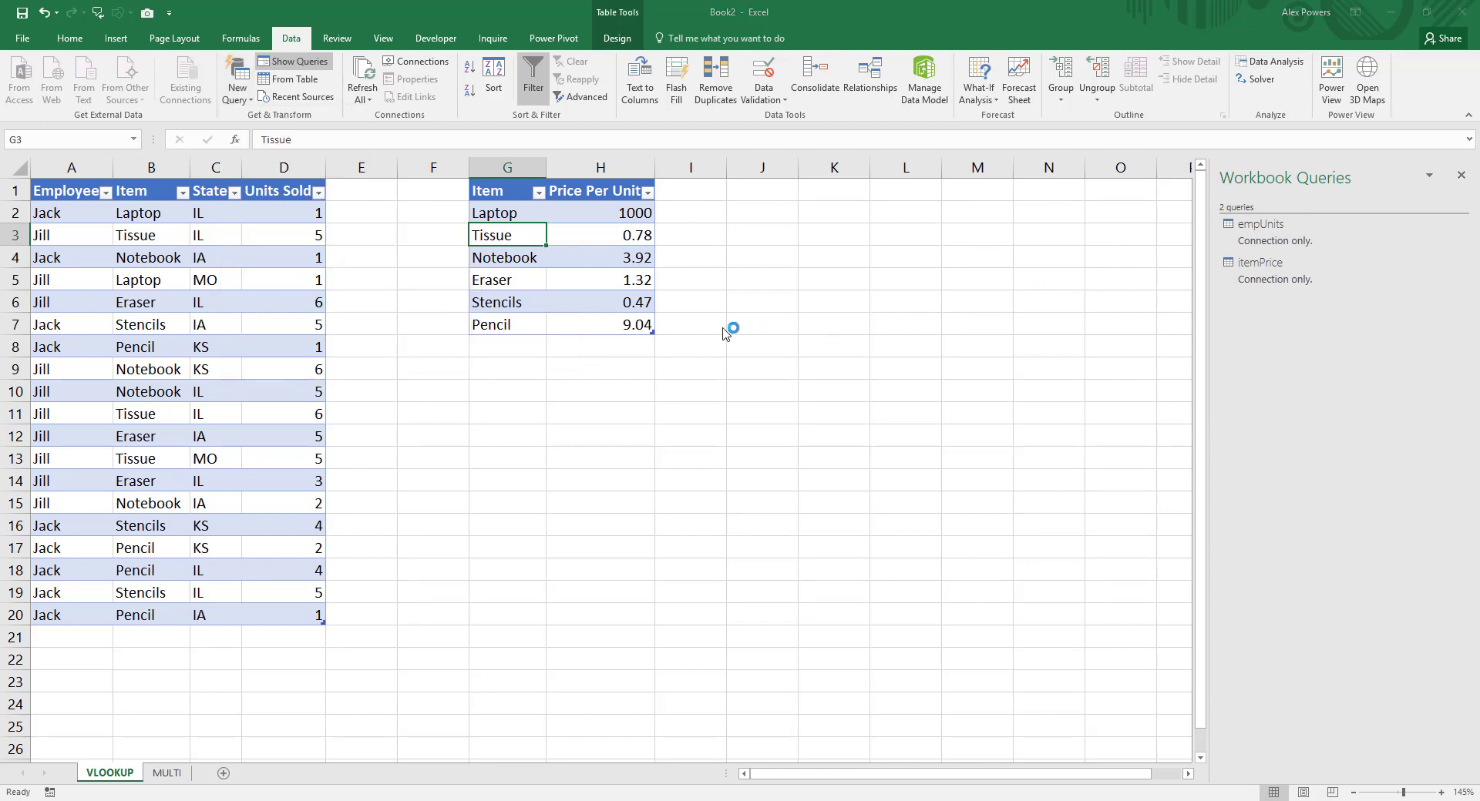
click(600, 259)
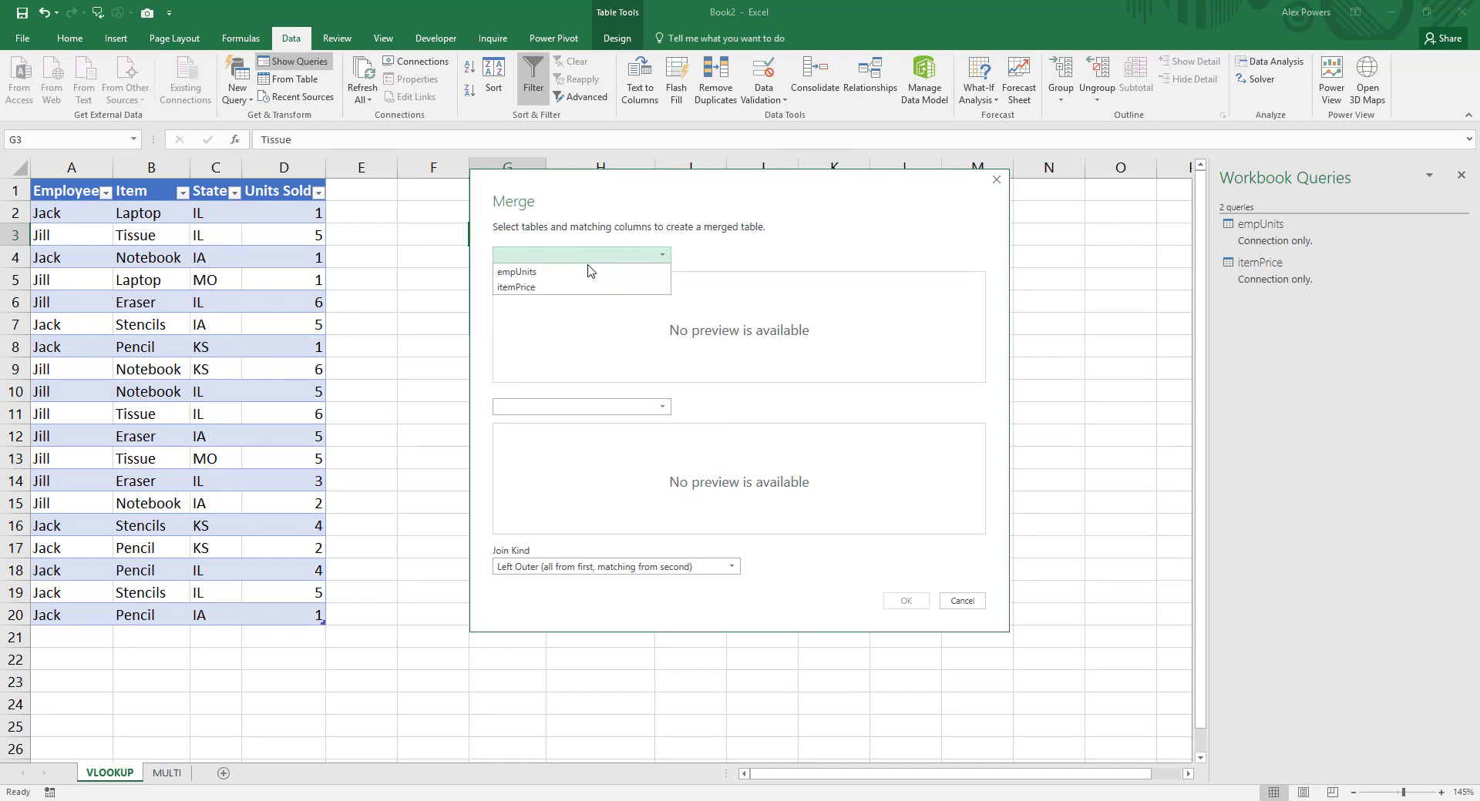
click(568, 272)
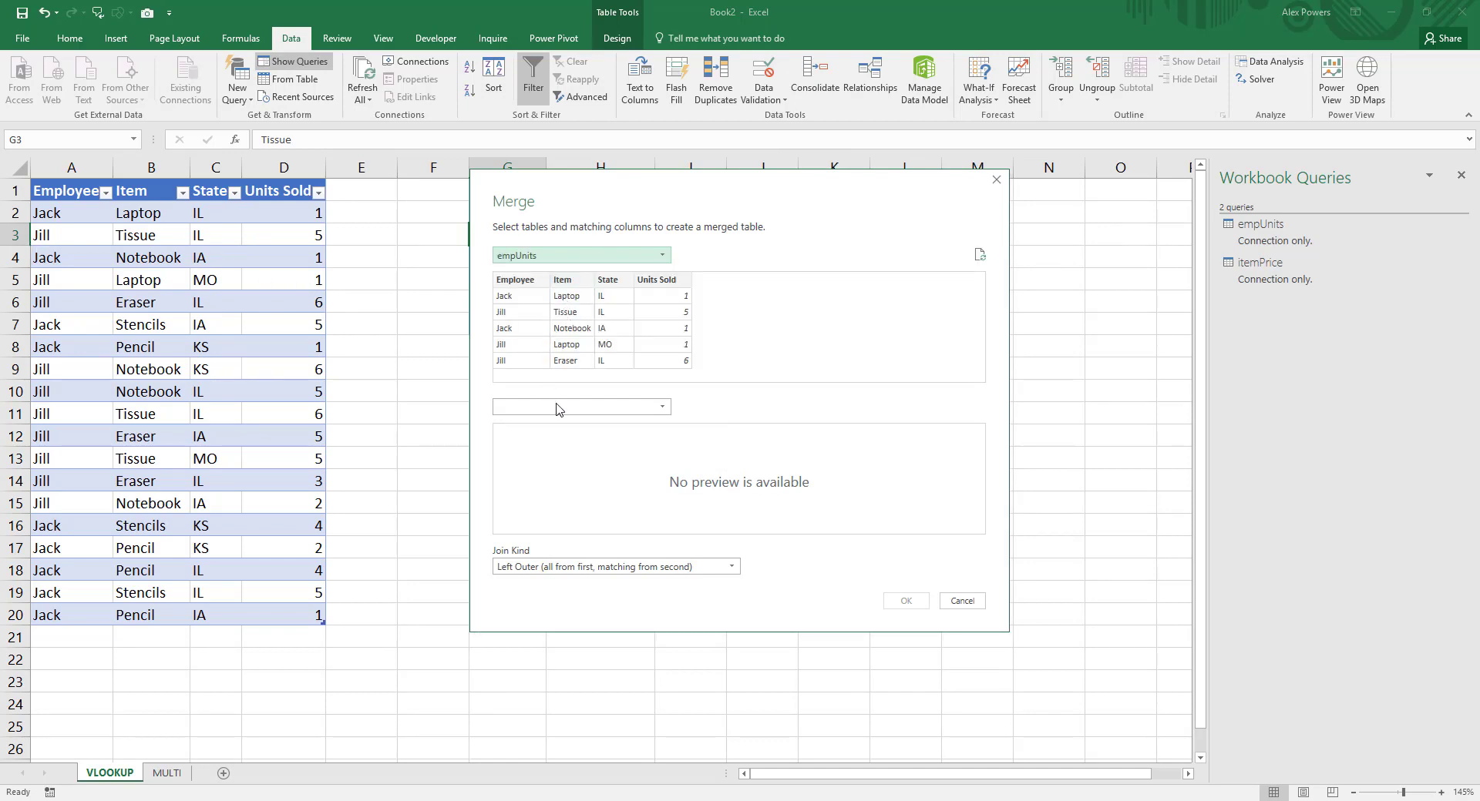
click(558, 406)
click(537, 440)
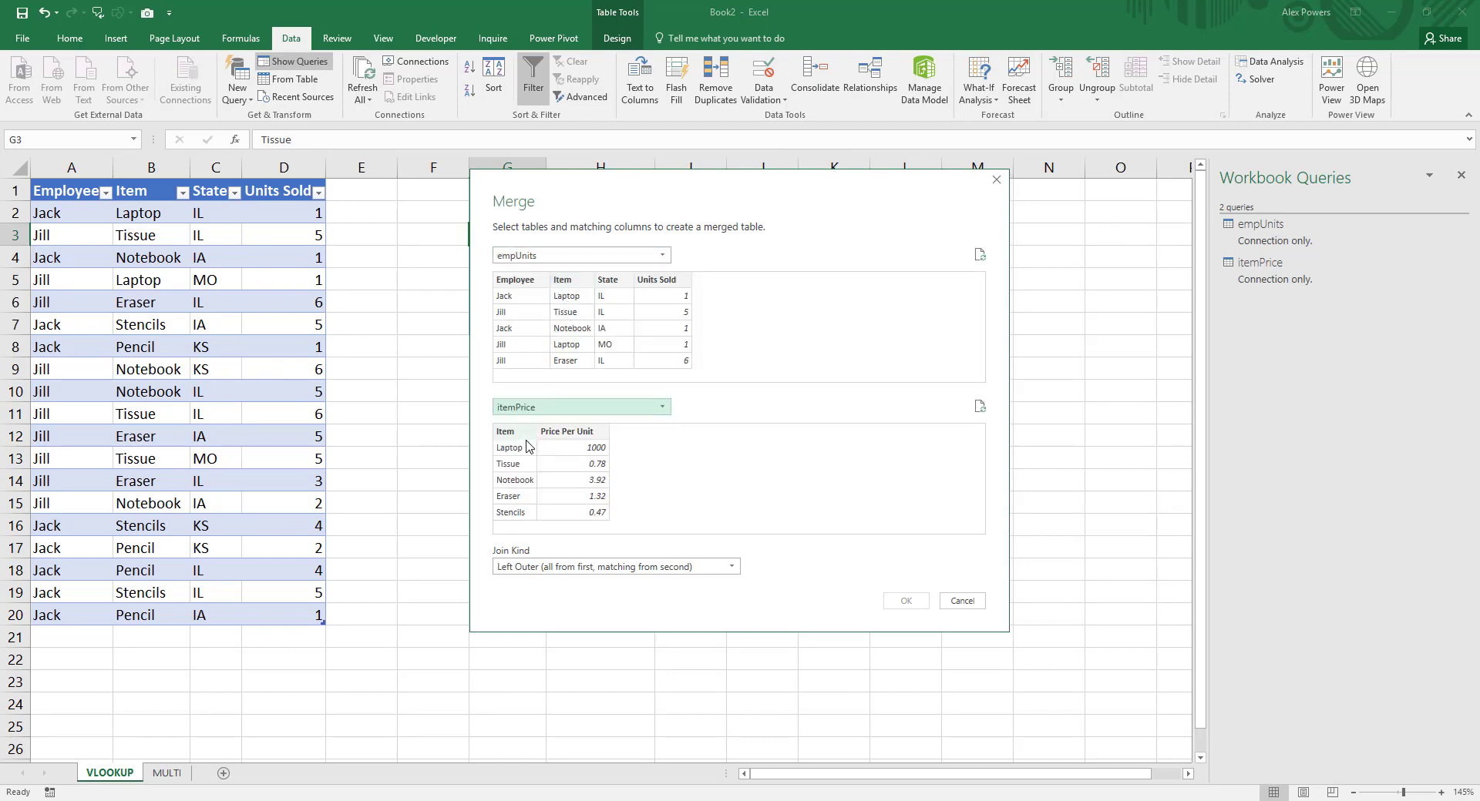
Step: Match the two tables on their Item columns and create the merge with a Left Outer join
click(581, 283)
click(520, 436)
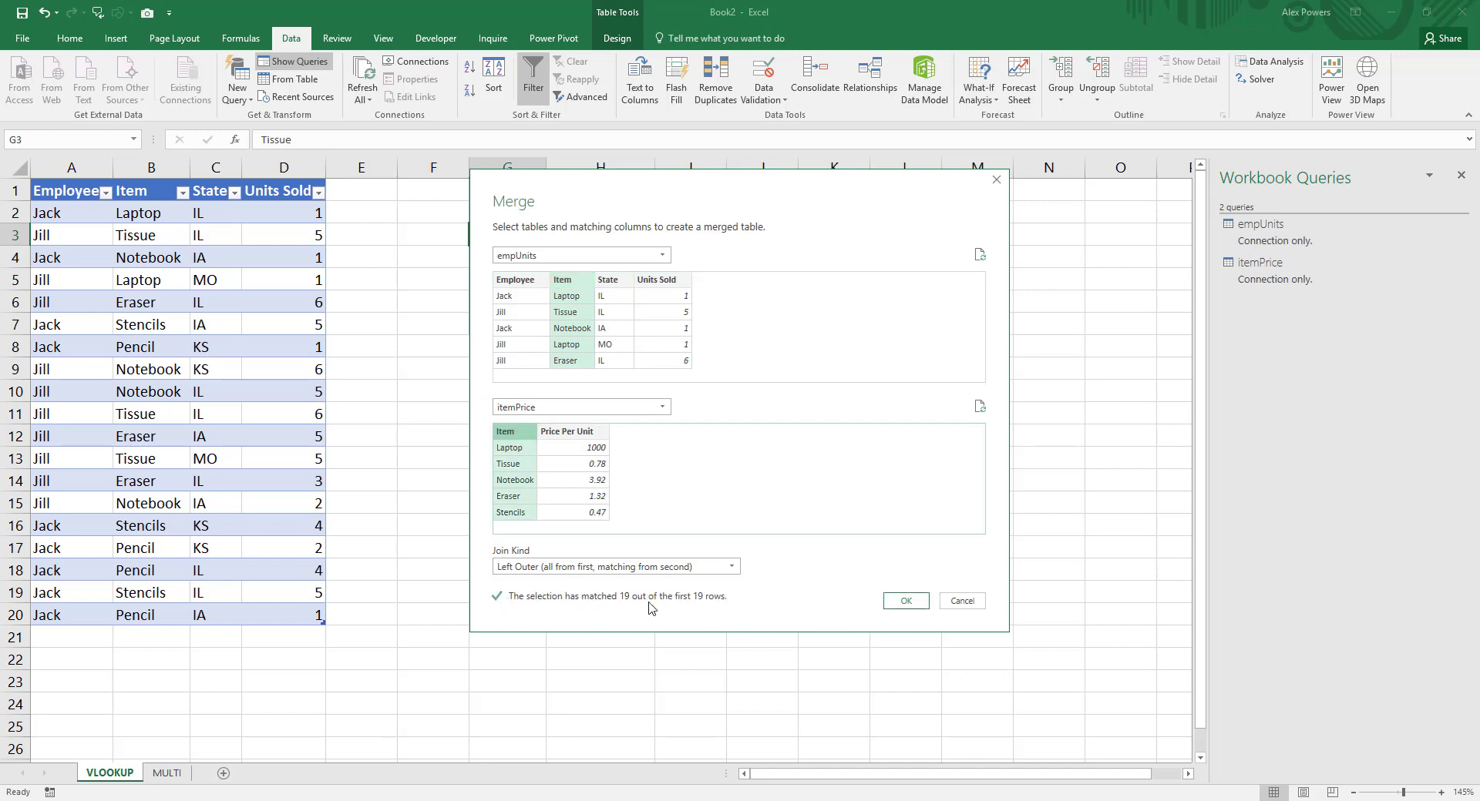
click(733, 567)
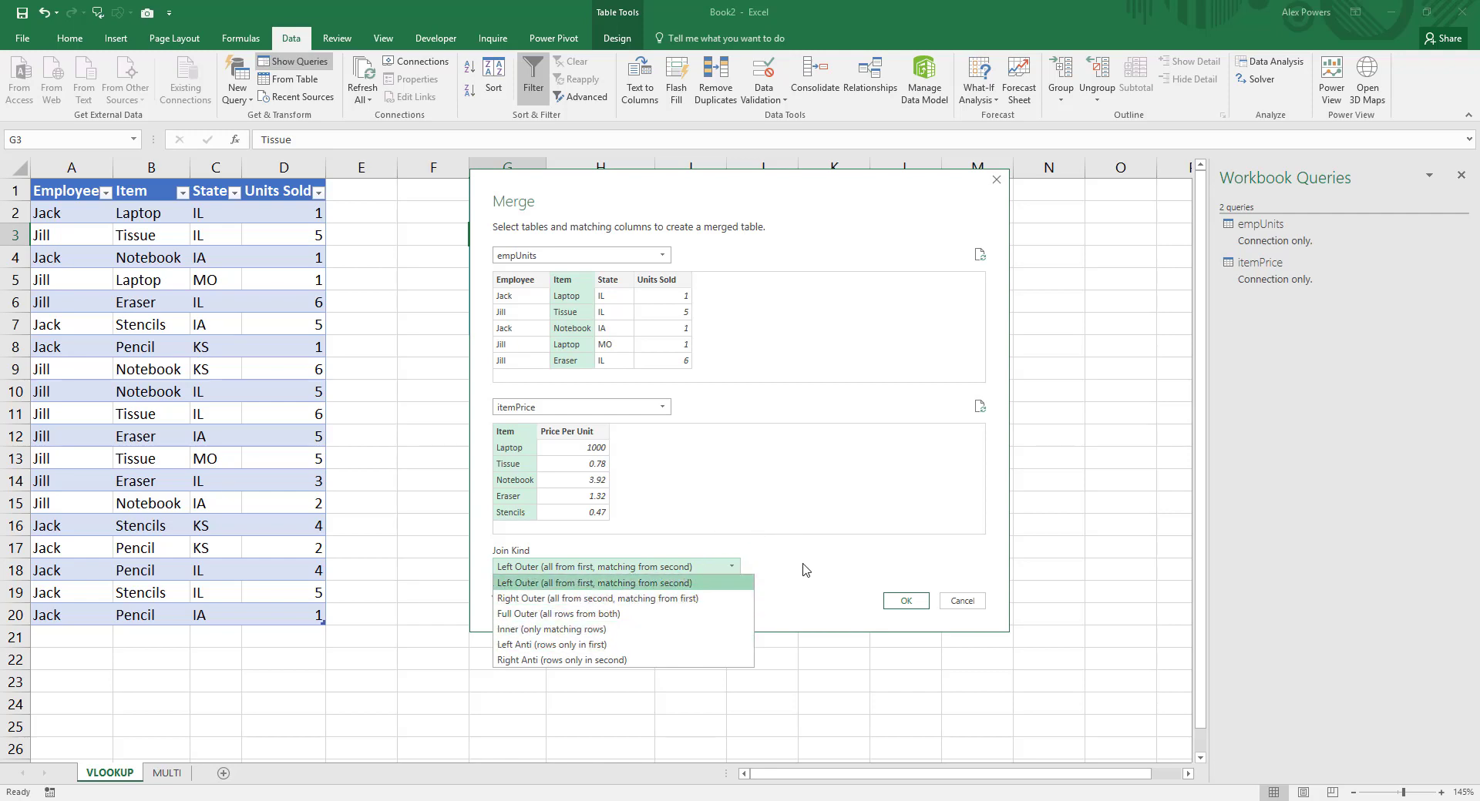
click(786, 584)
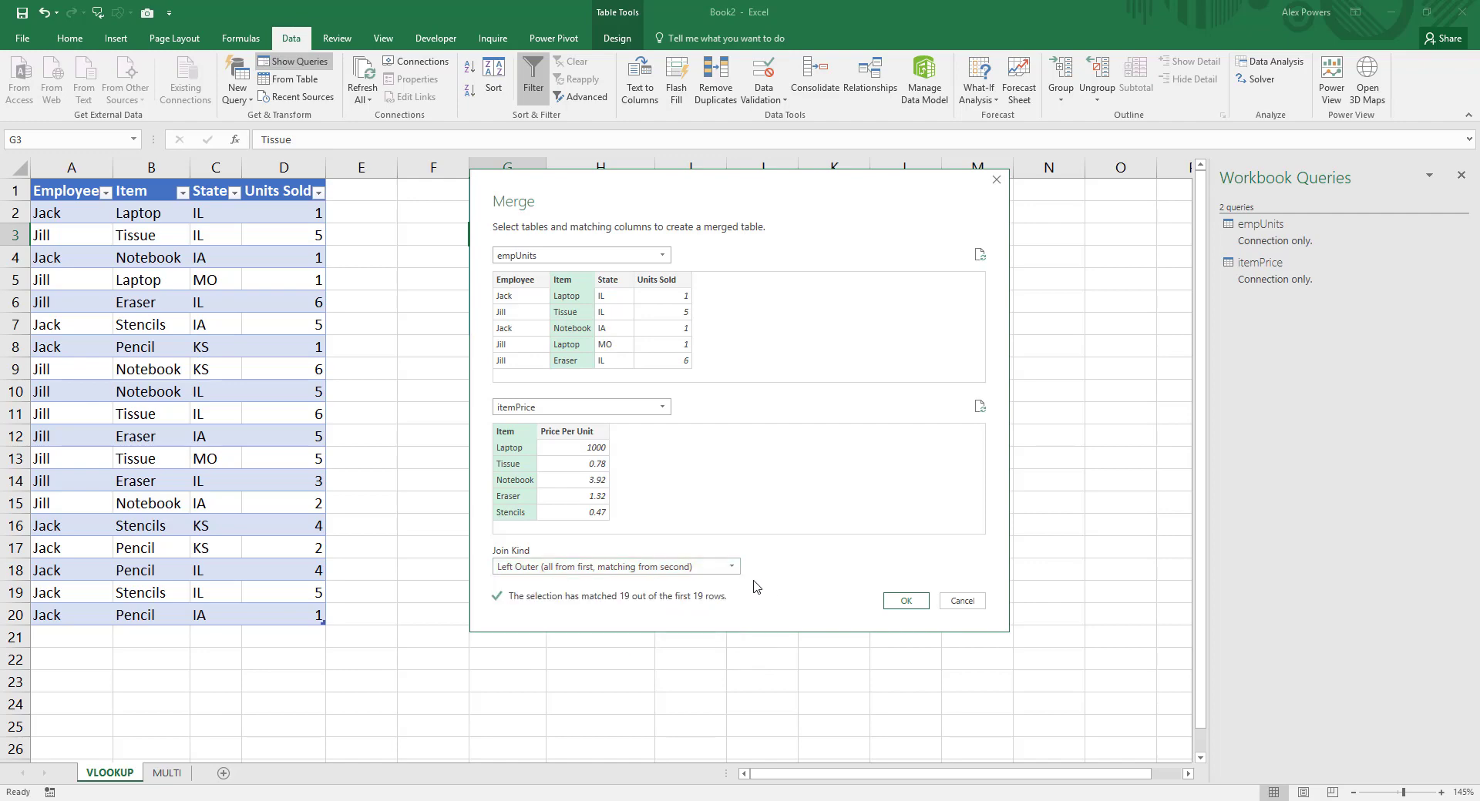
click(905, 601)
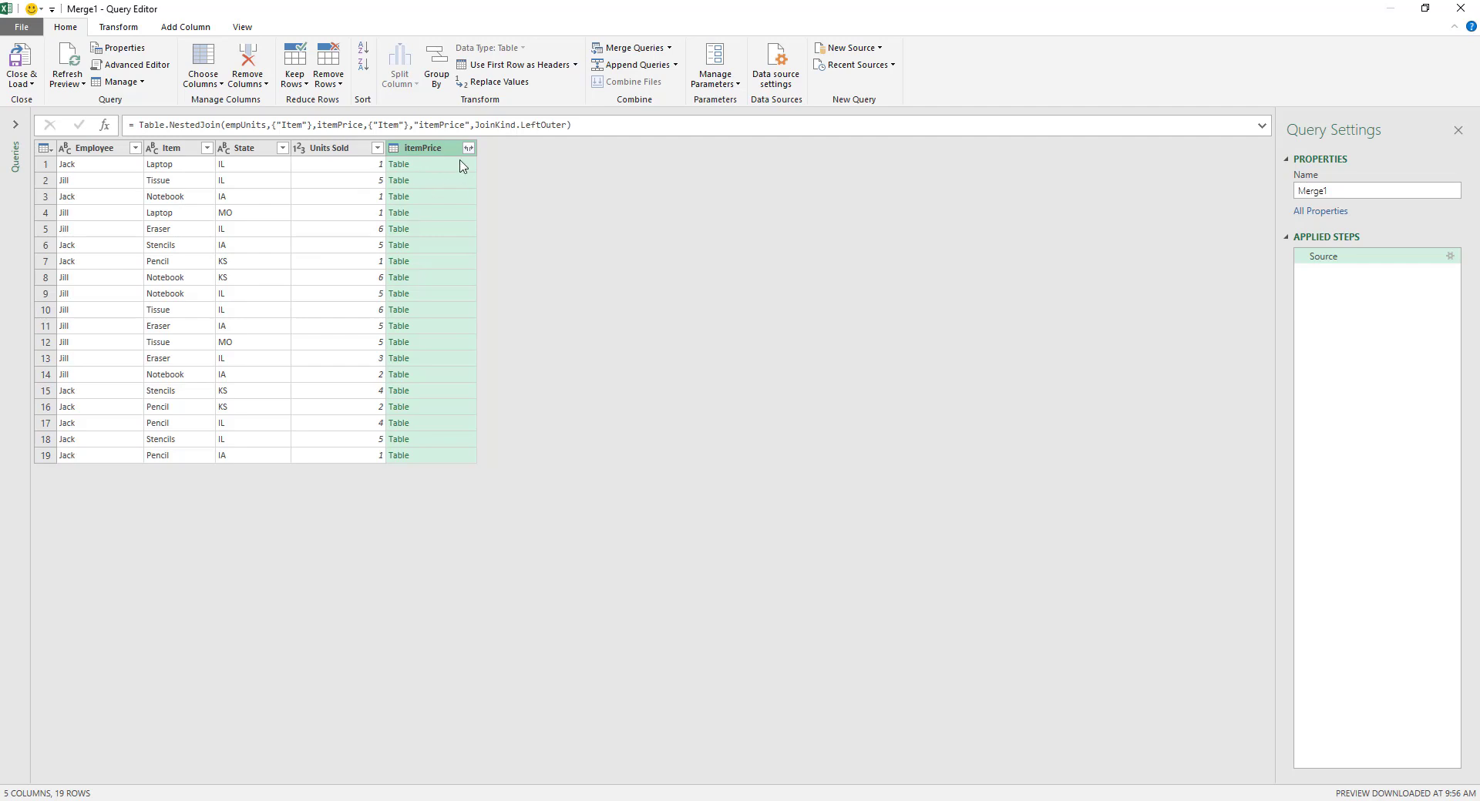
Step: Expand the itemPrice column to only Price Per Unit, without using the original column name as prefix
click(469, 149)
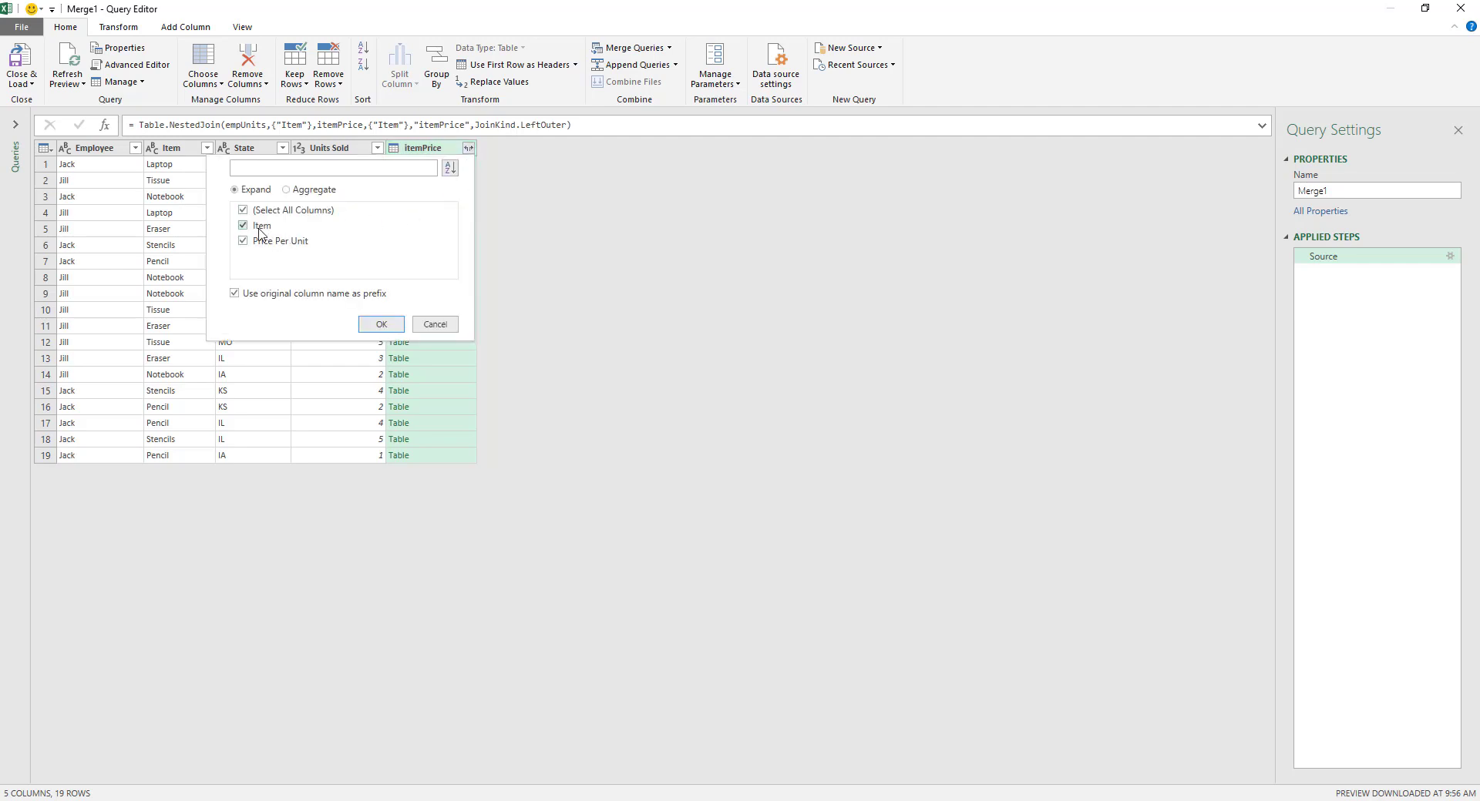
click(243, 210)
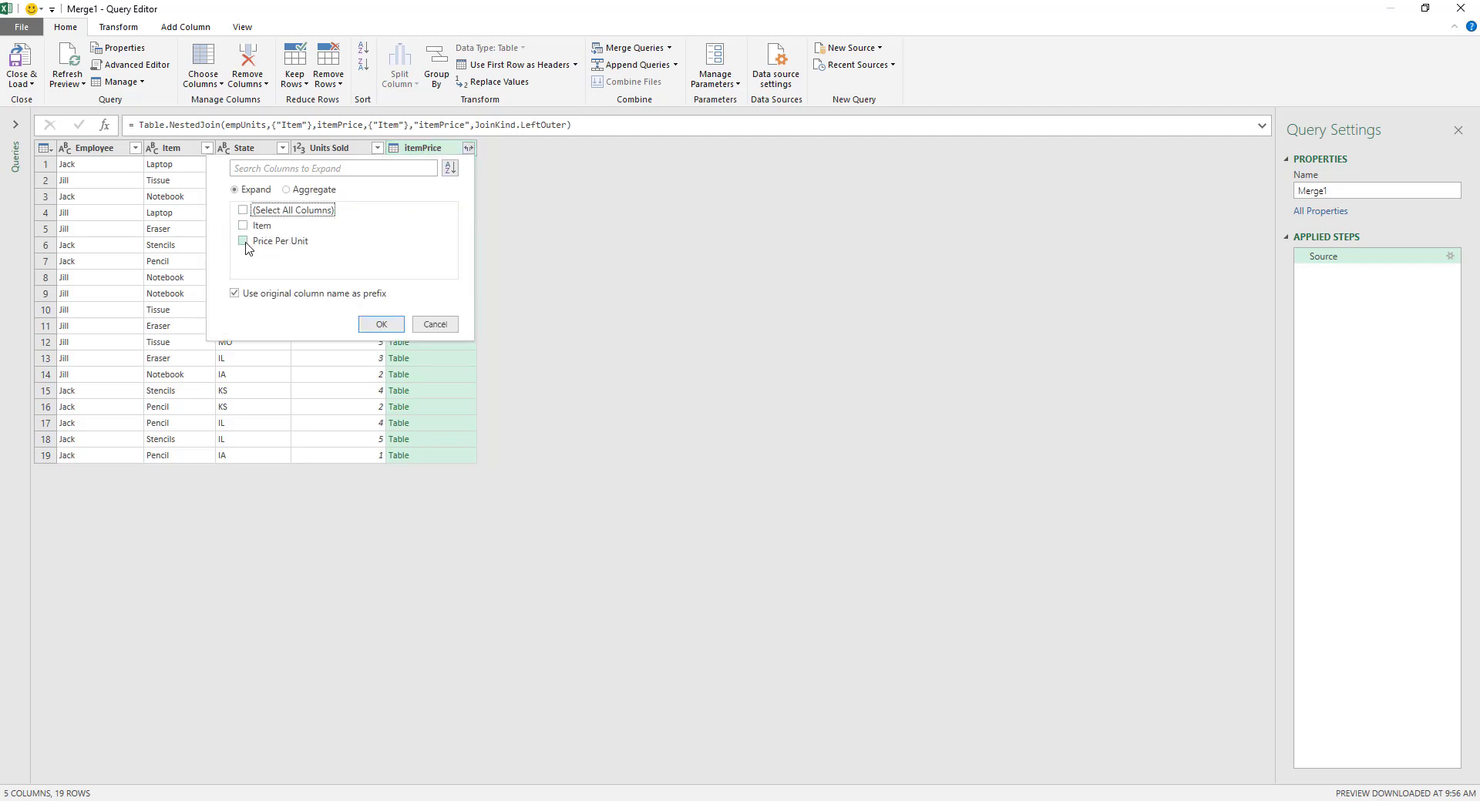
click(244, 242)
click(278, 294)
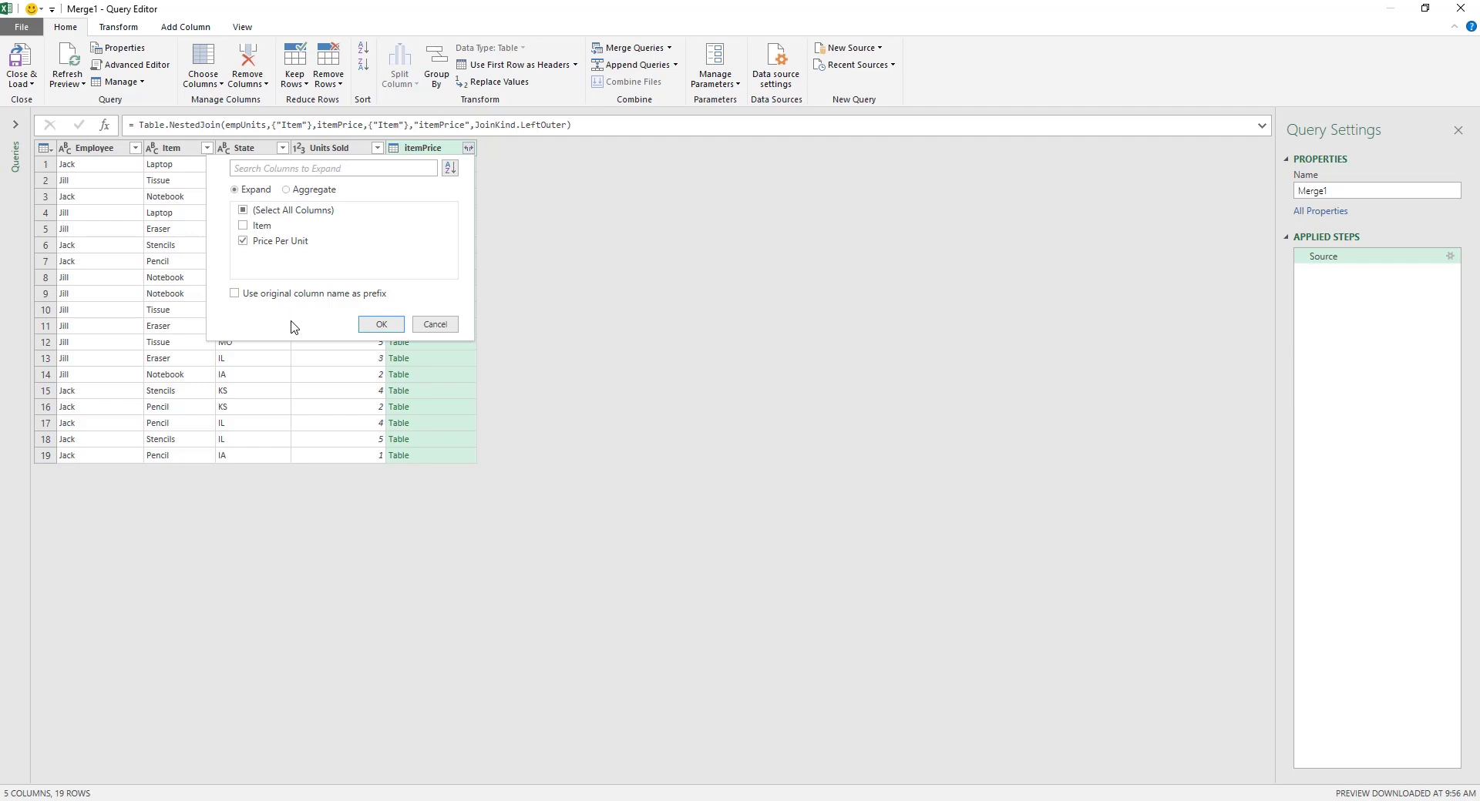
click(380, 324)
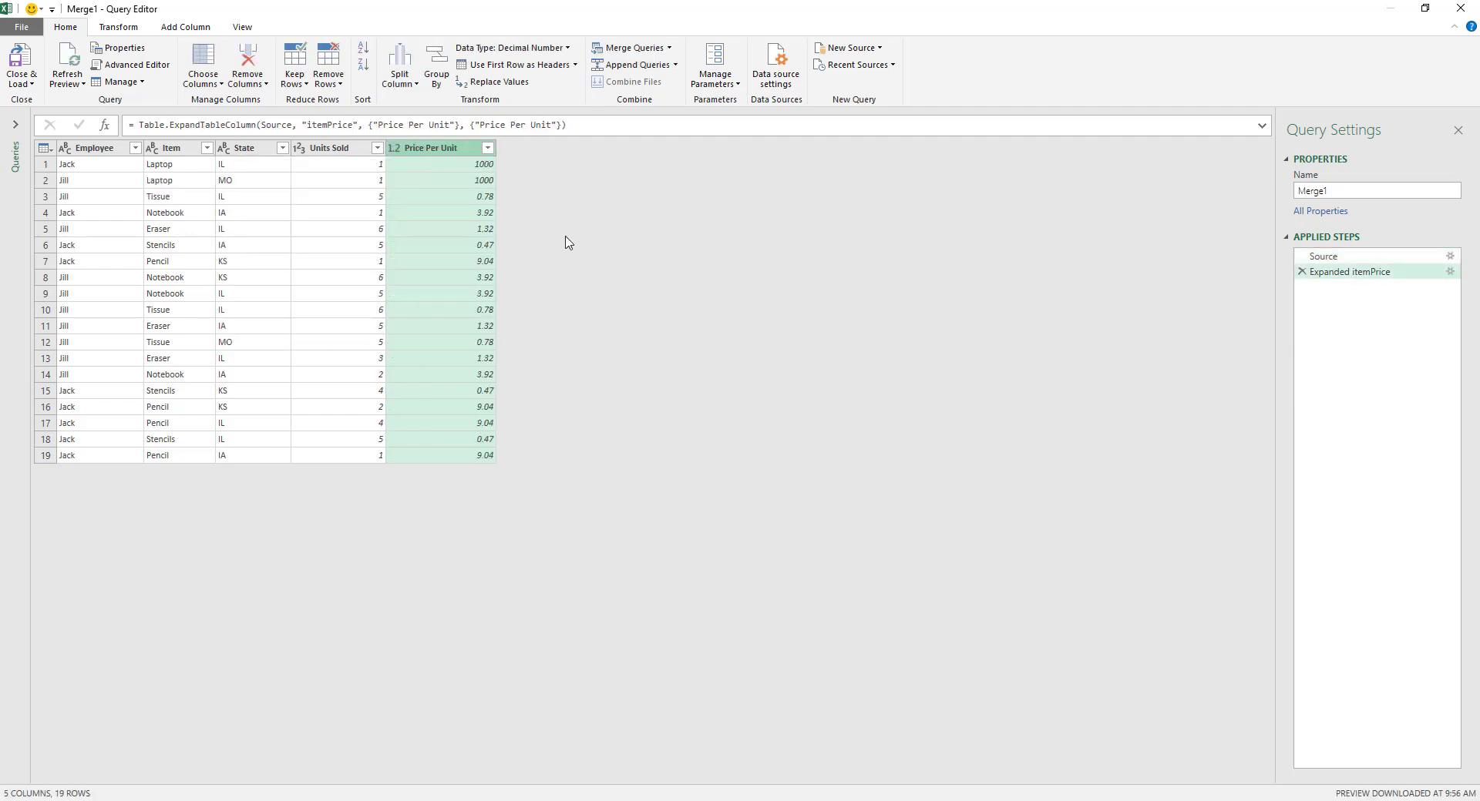
Step: Load the merged query as a table on a new worksheet, without adding it to the Data Model
click(21, 82)
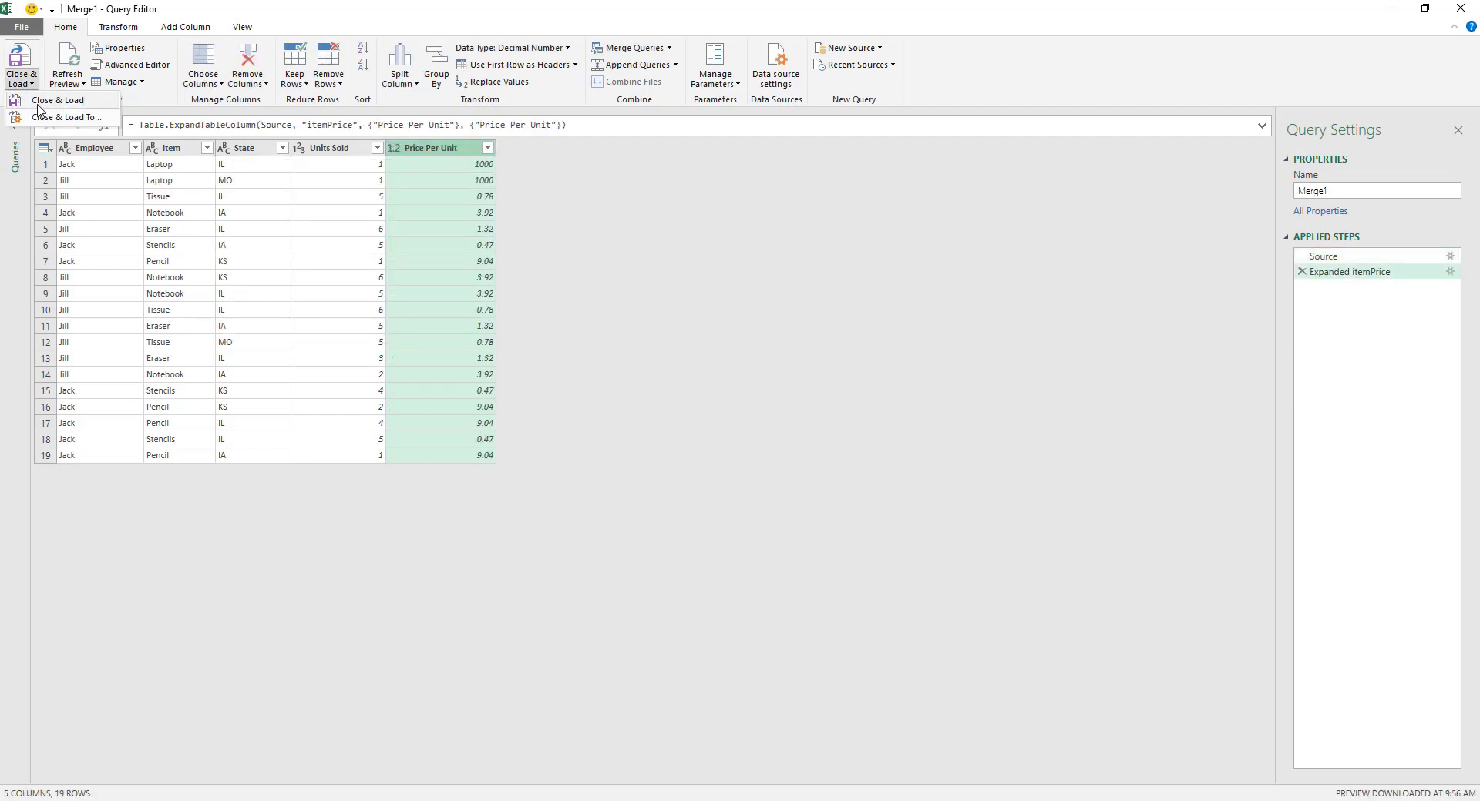
click(47, 116)
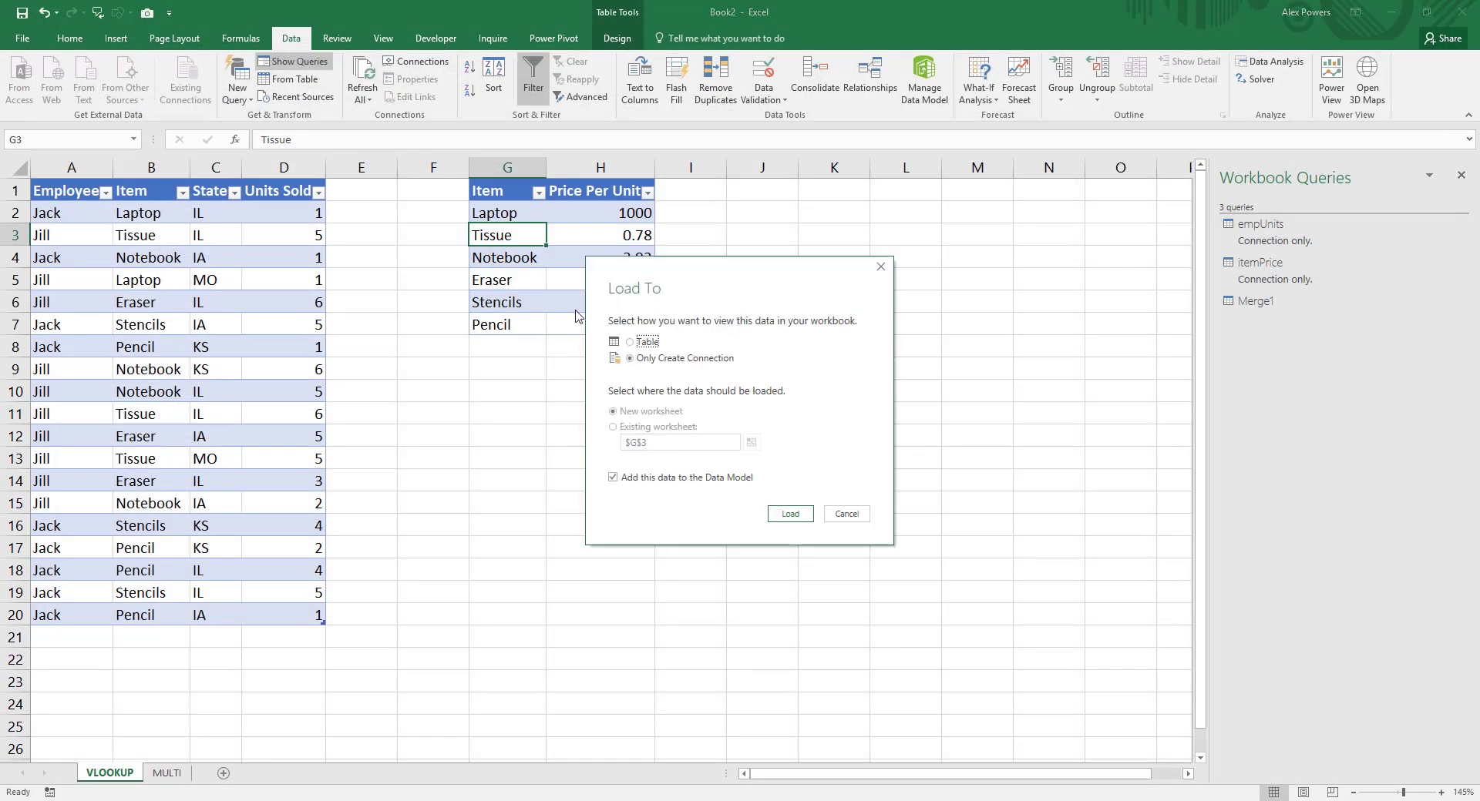
click(639, 343)
click(682, 477)
click(792, 514)
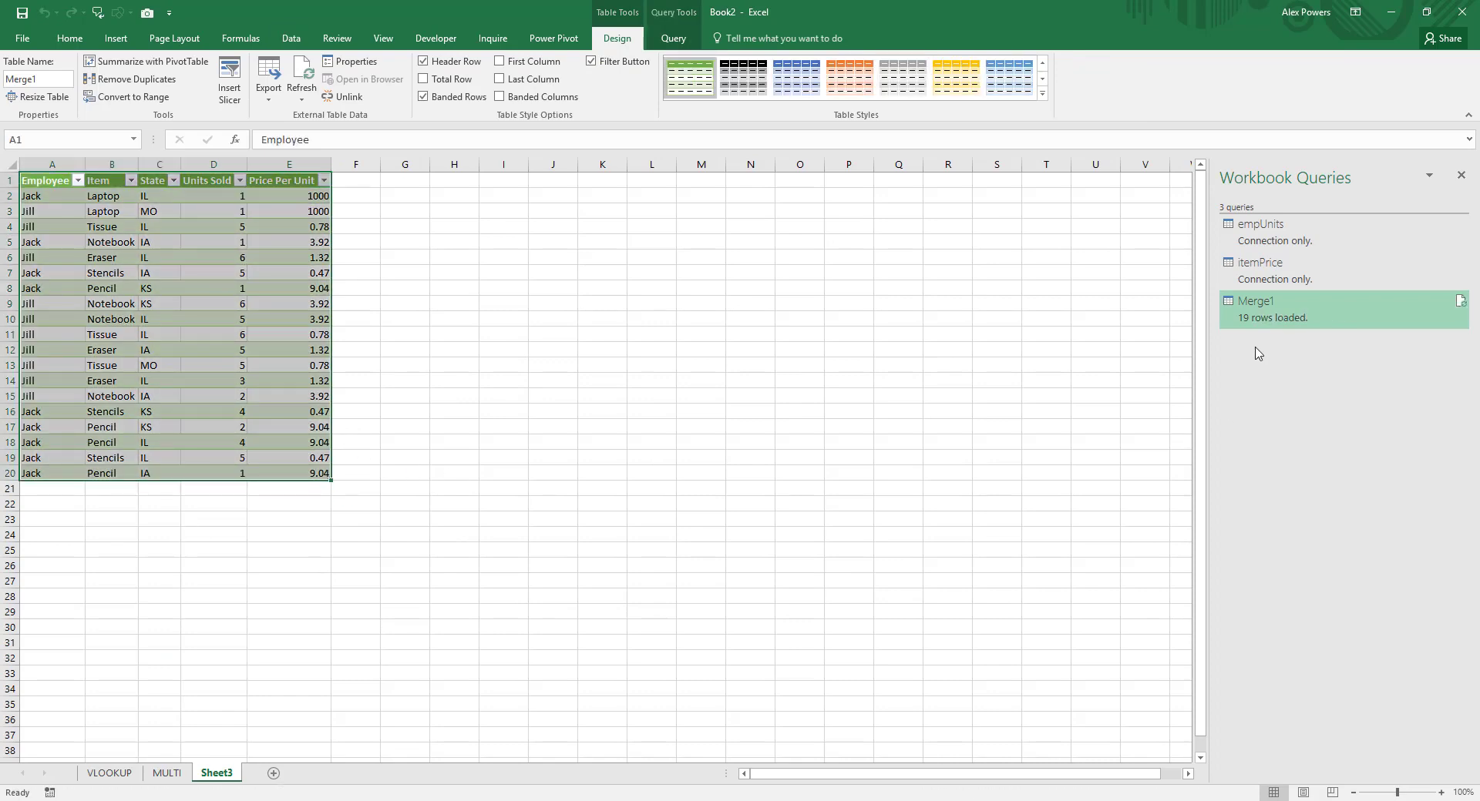
Step: Reopen the Merge1 query and review the merge settings of its Source step without changing them
right_click(1266, 314)
click(1314, 356)
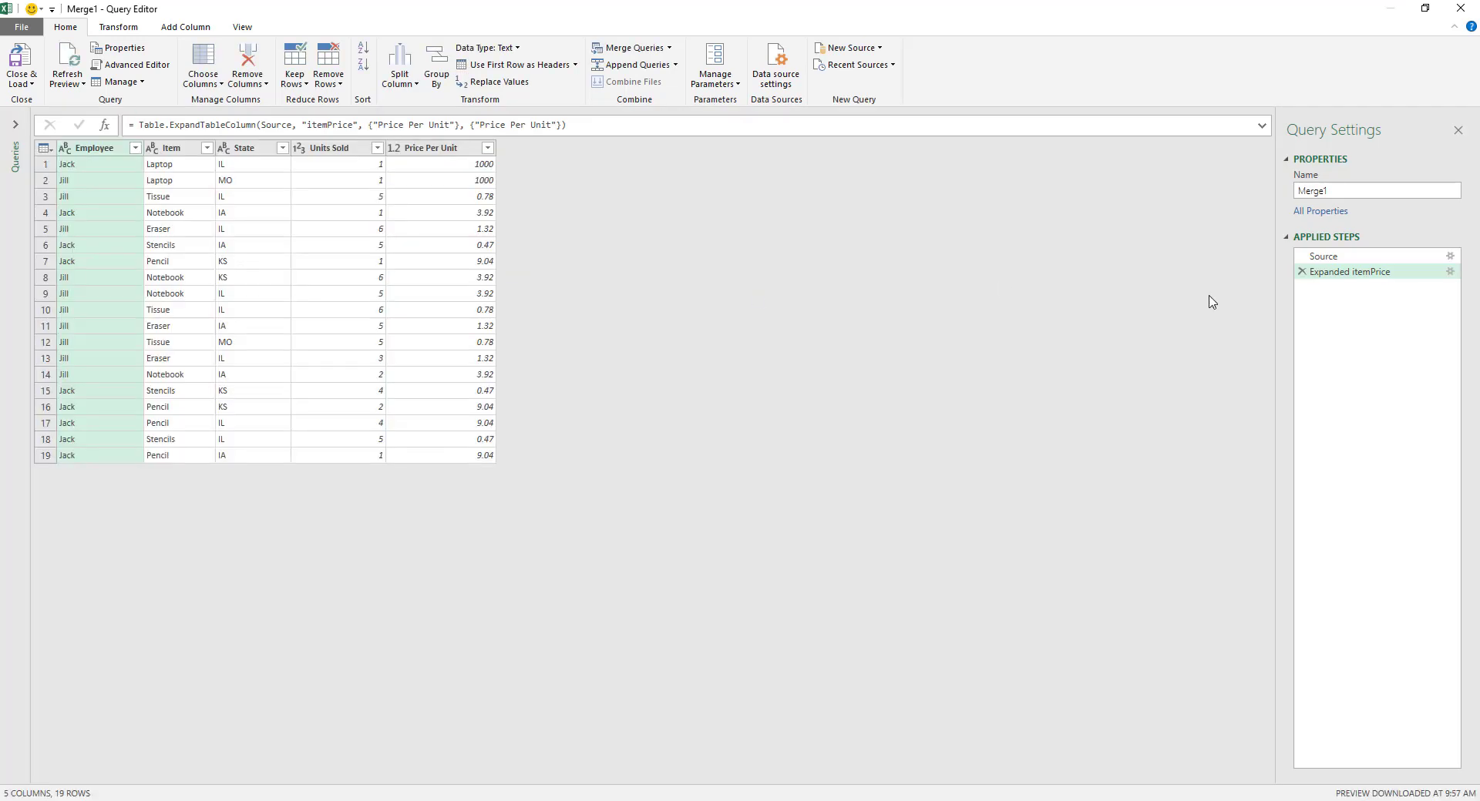
click(1363, 258)
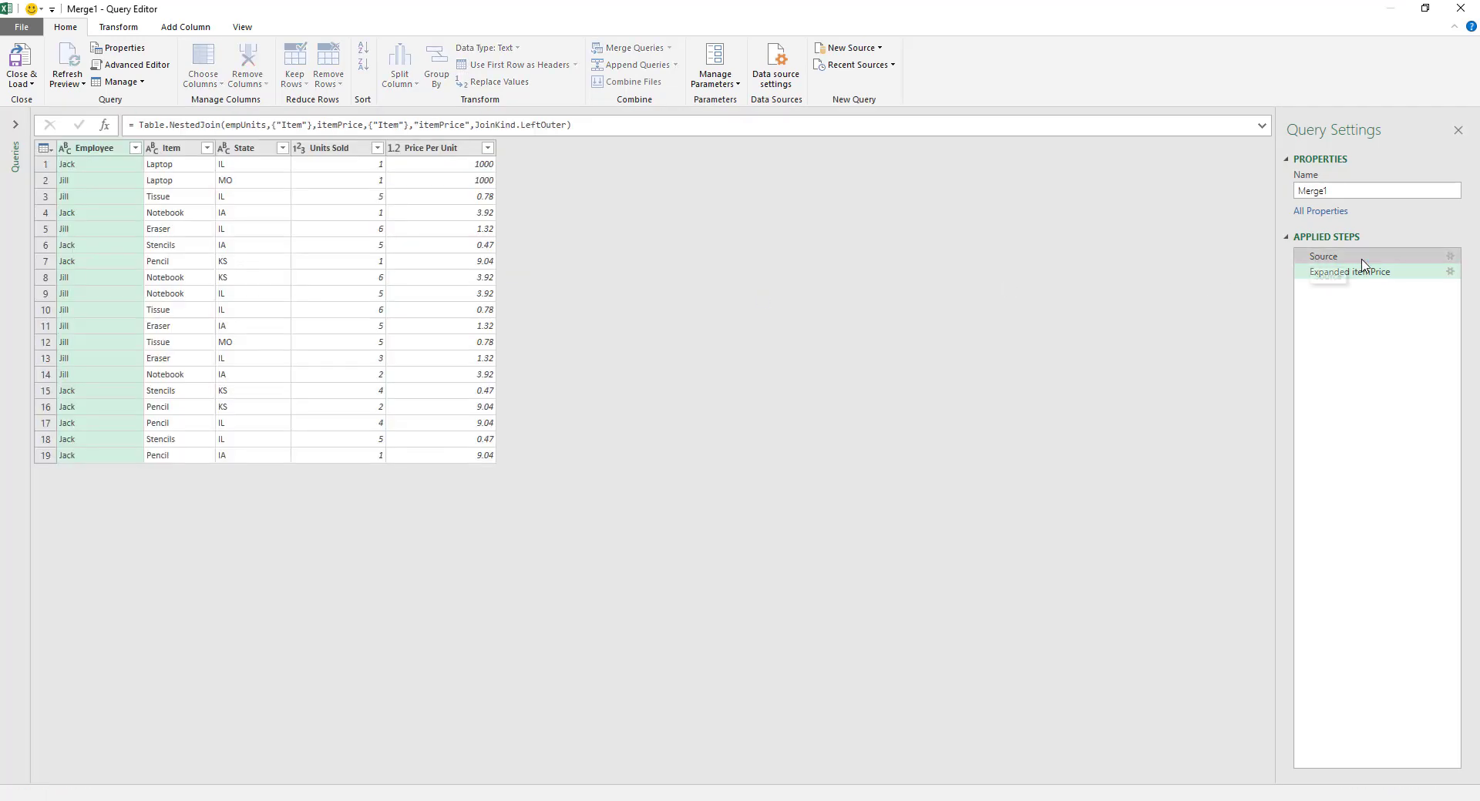
click(1451, 257)
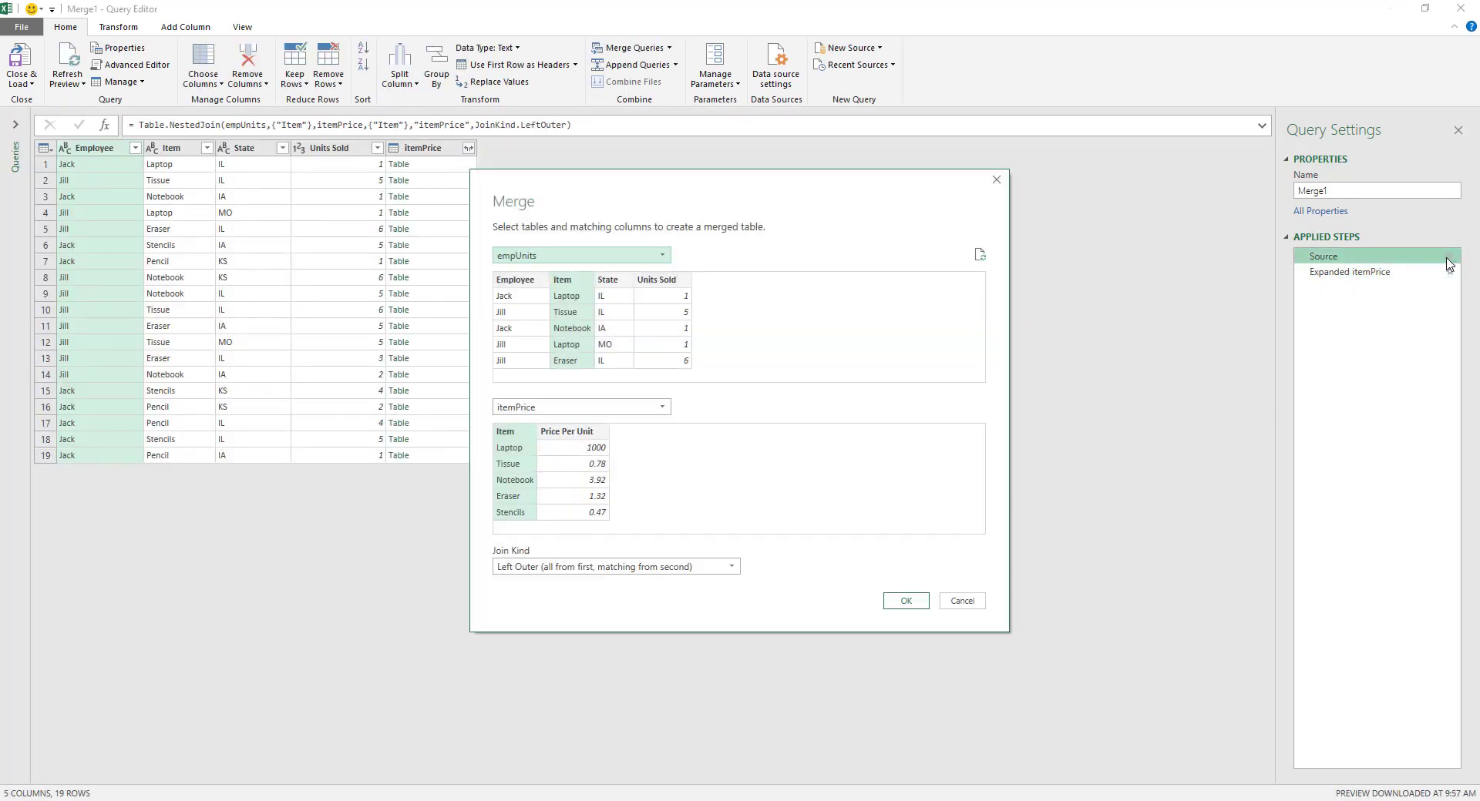
click(964, 602)
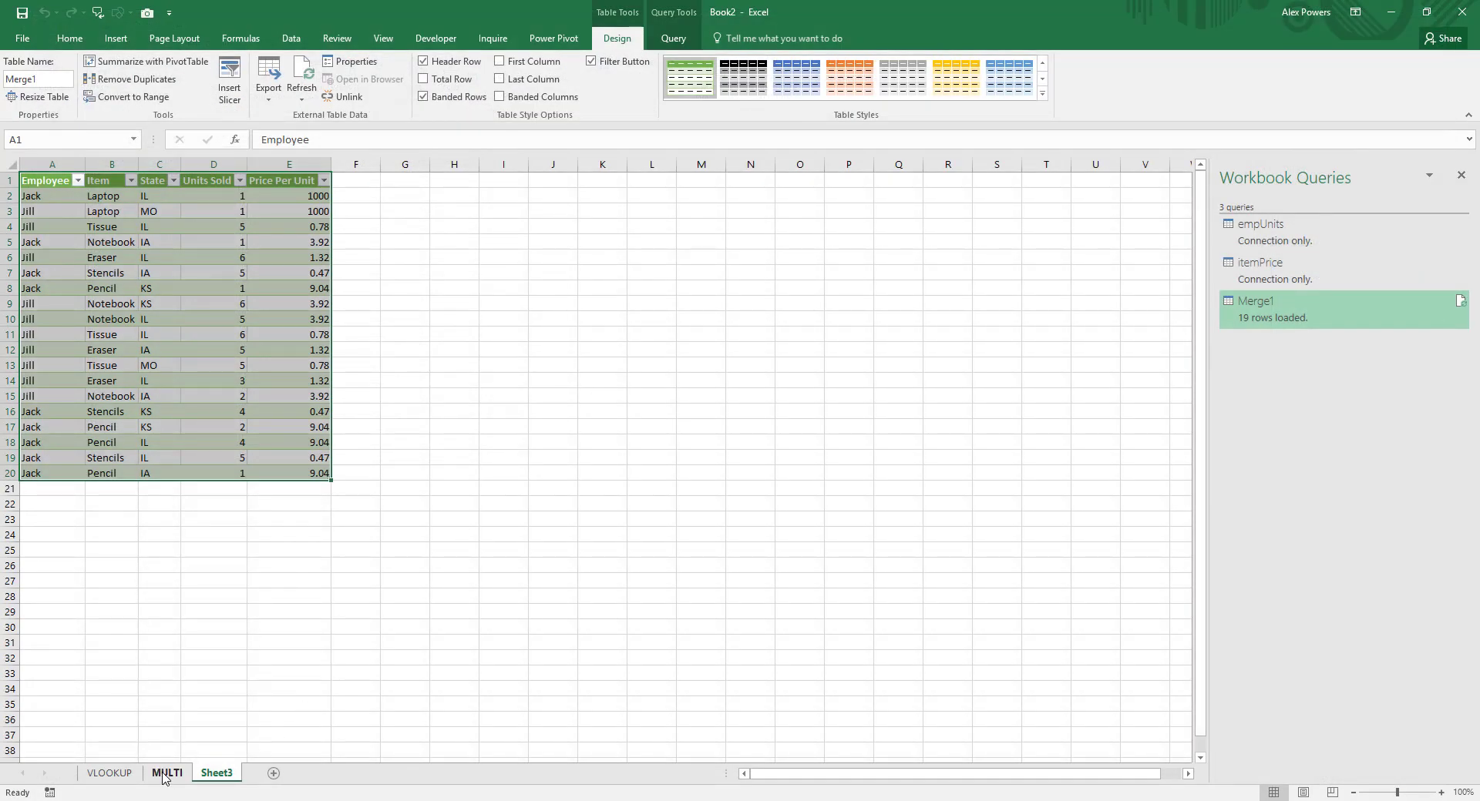
Step: On the MULTI sheet, convert the sales range A1:D20 and the price range K1:M16 into tables with headers
click(166, 774)
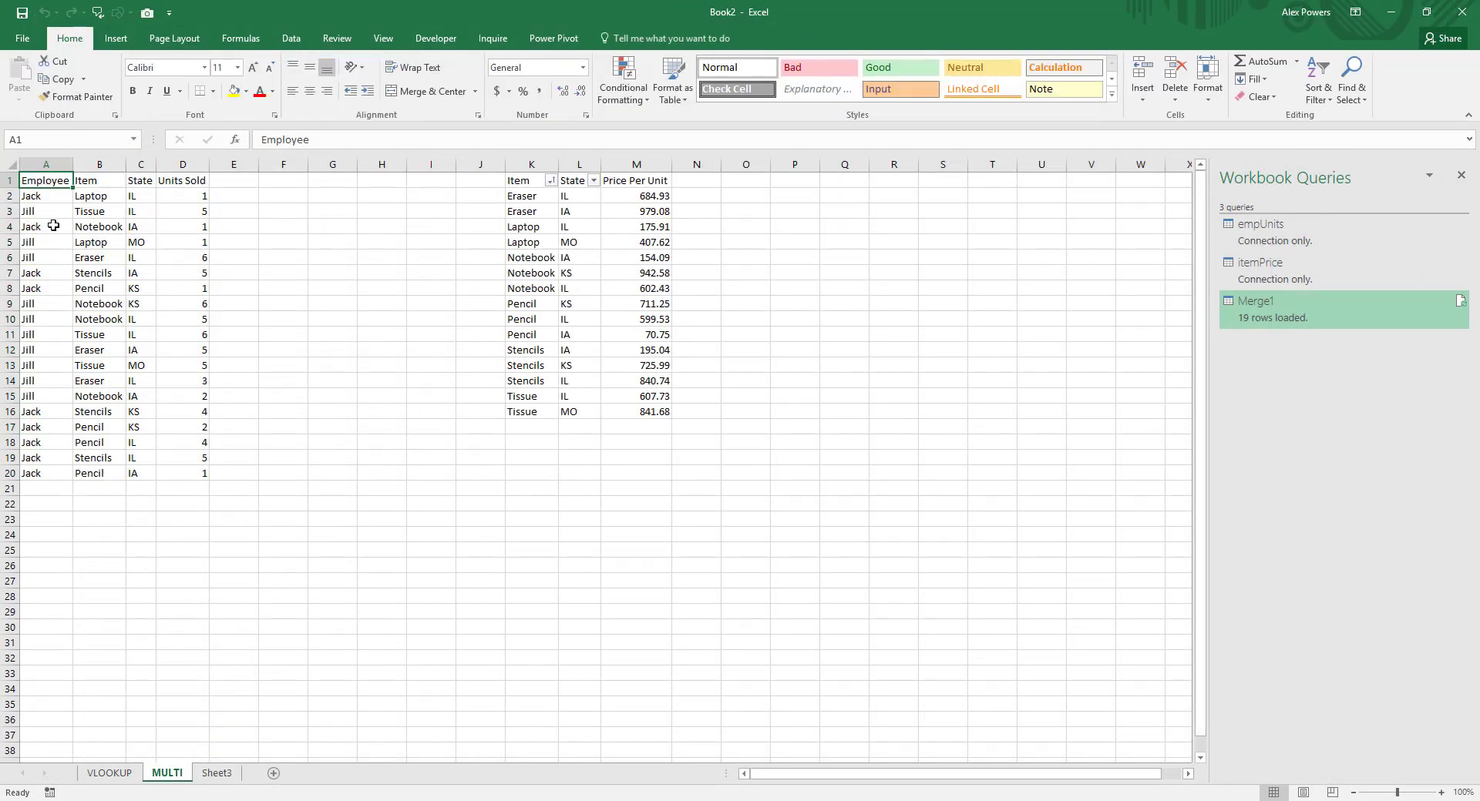
key(ctrl+t)
click(900, 439)
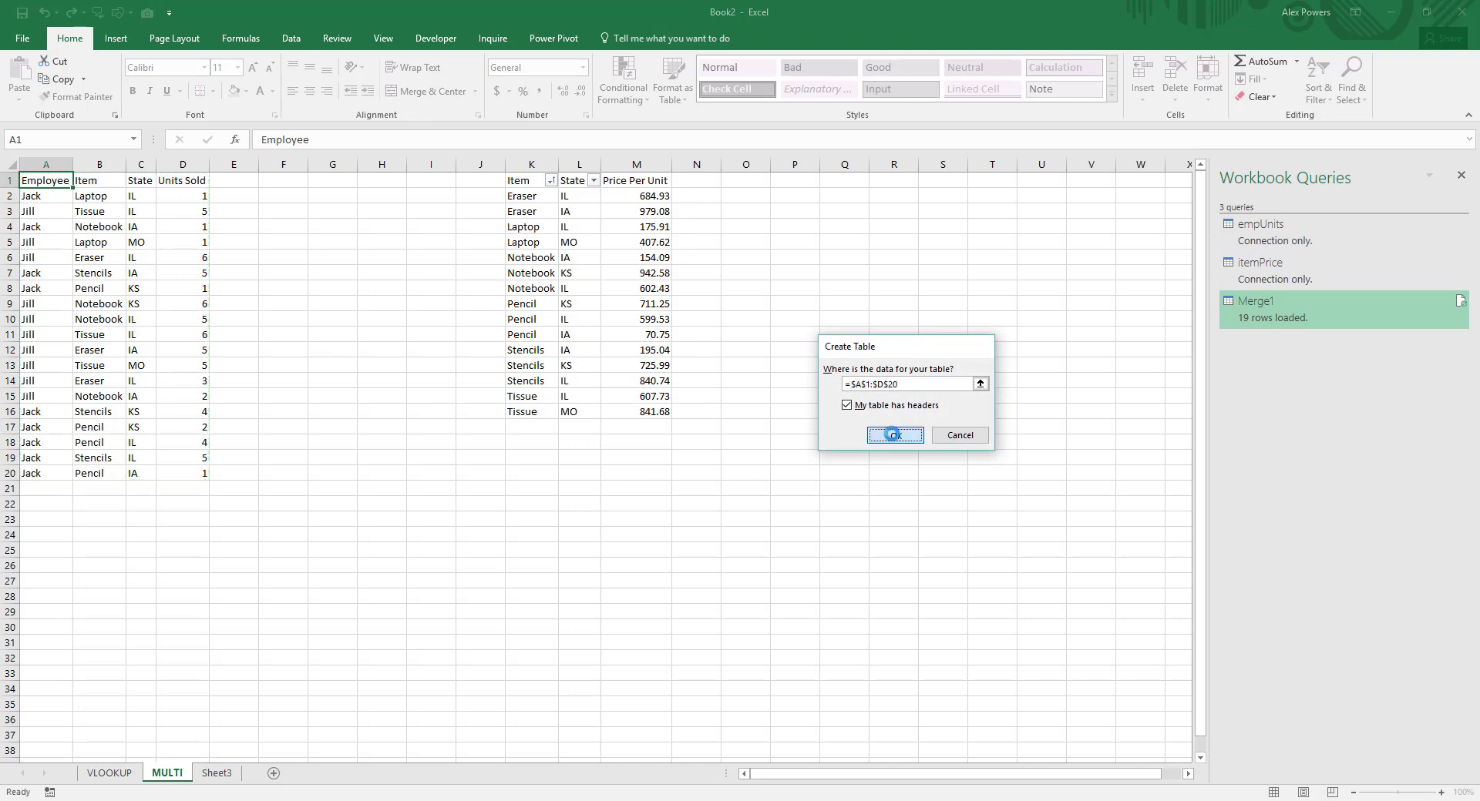
click(564, 183)
key(ctrl+t)
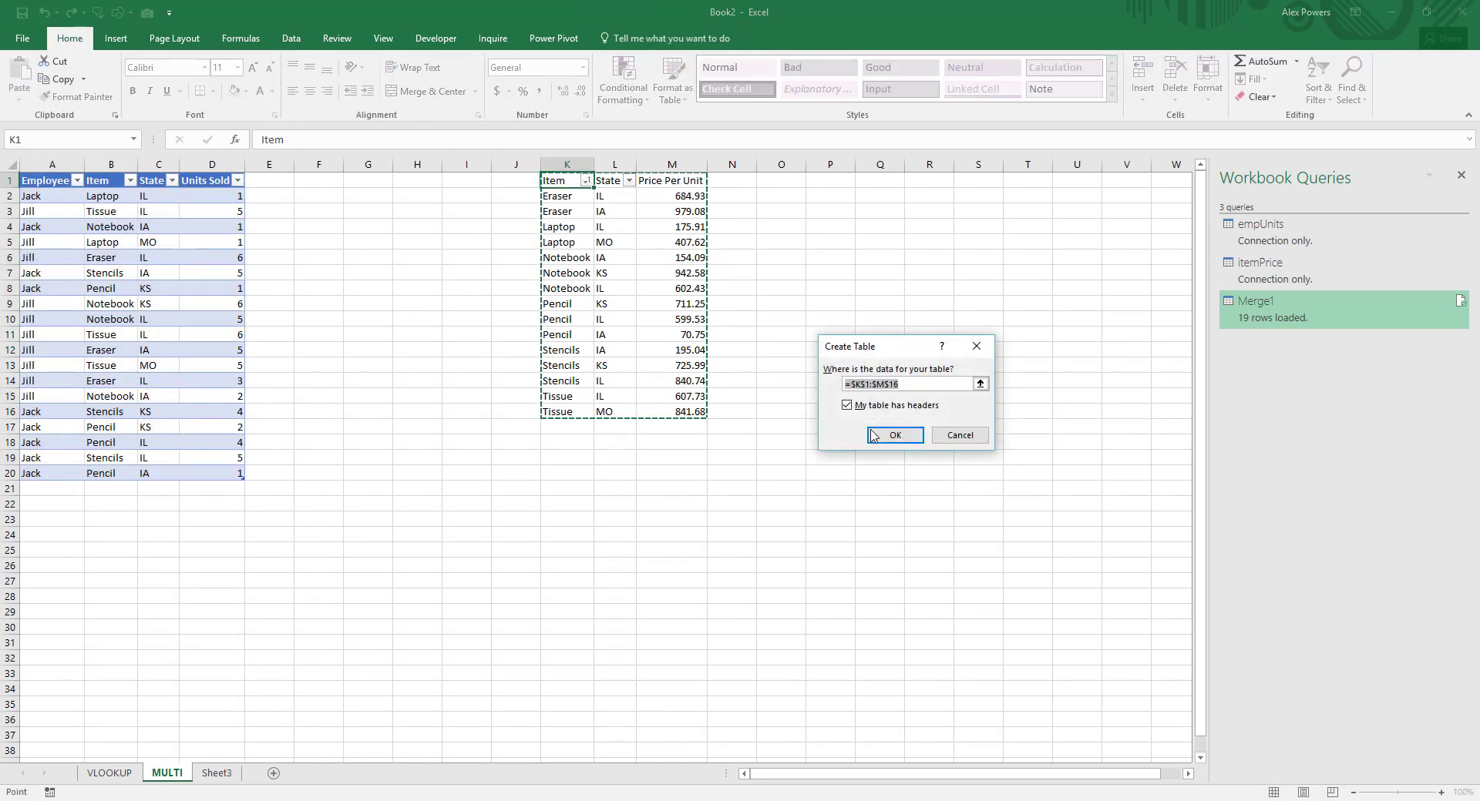
click(892, 436)
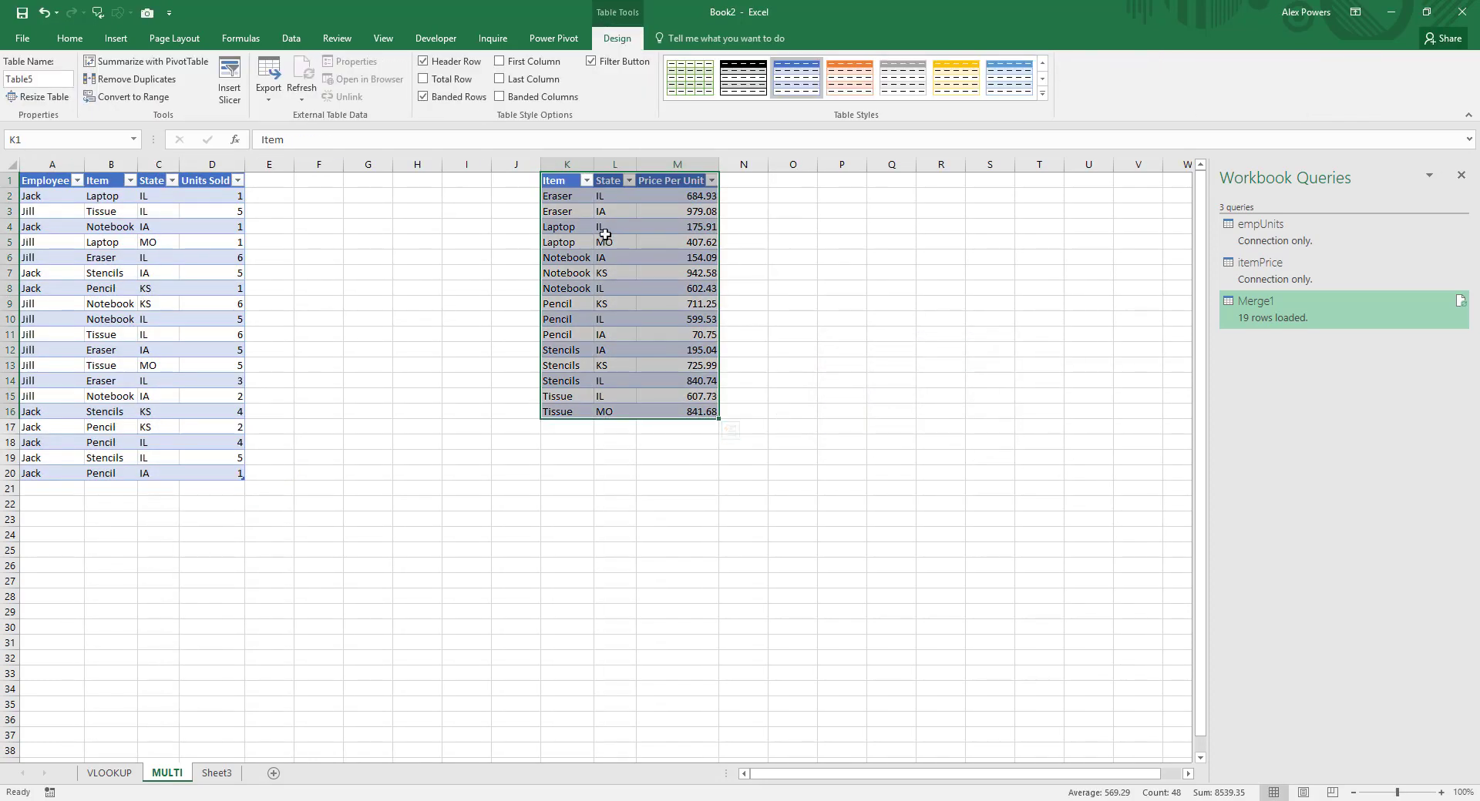
drag(561, 197, 614, 213)
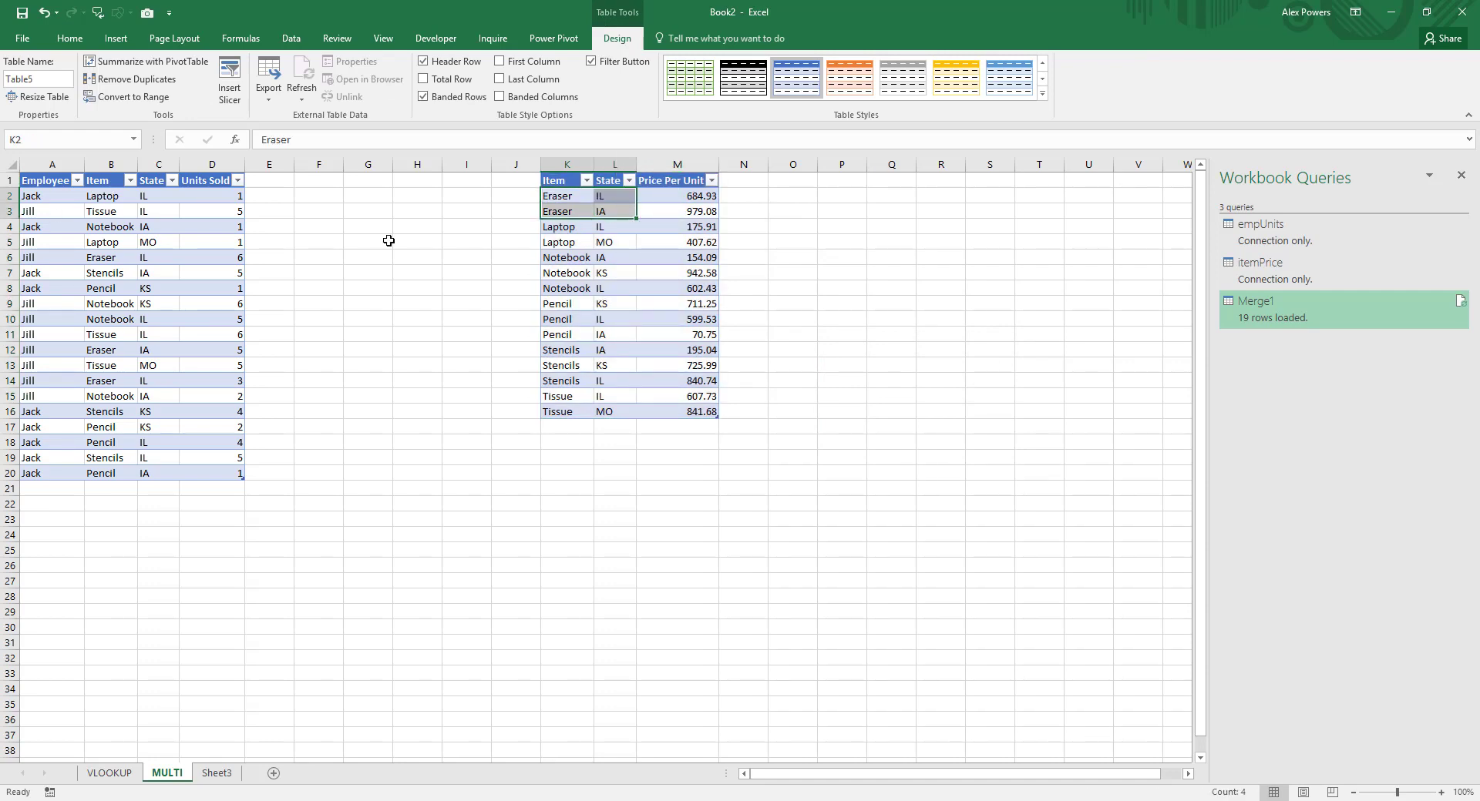
click(689, 195)
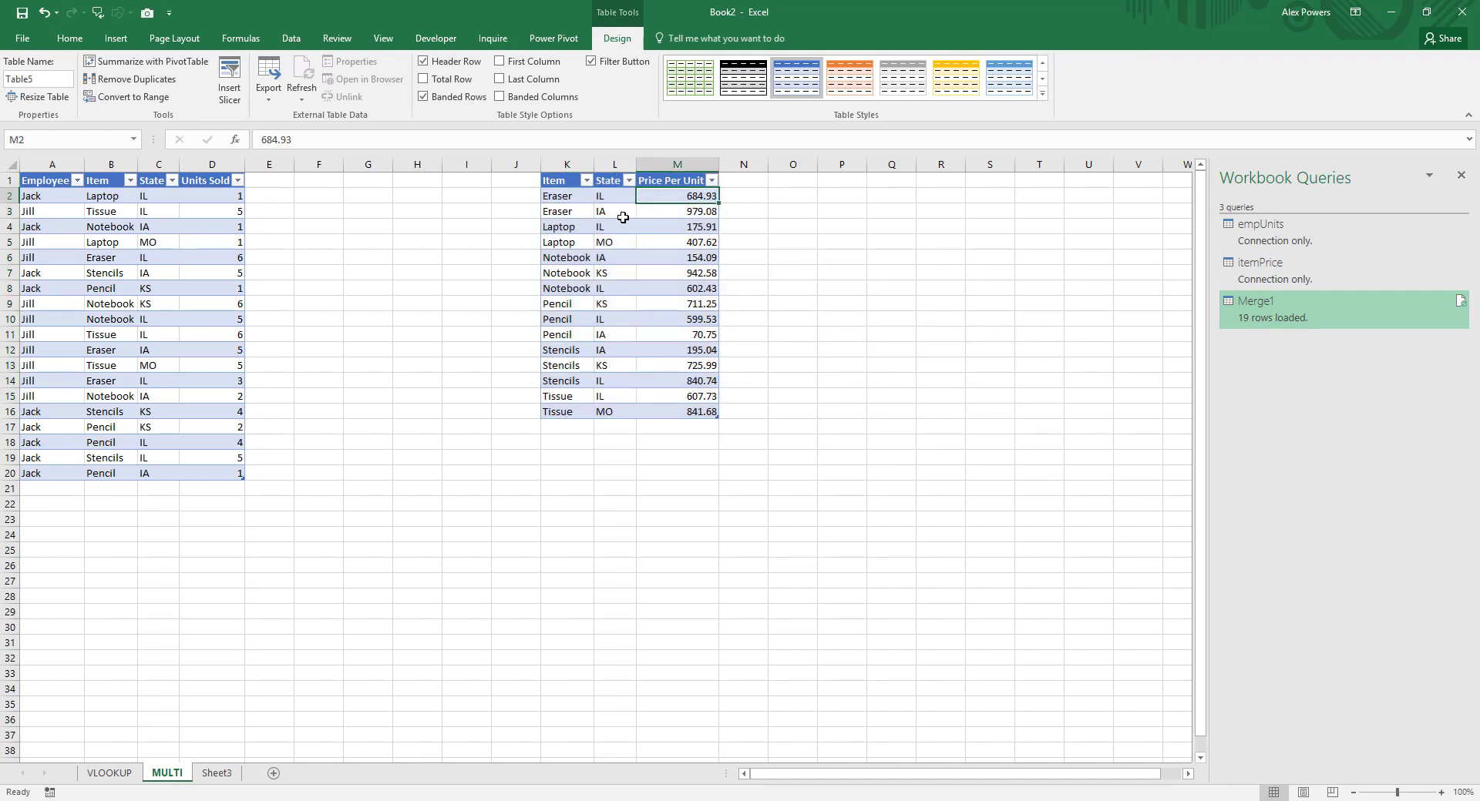
drag(572, 214, 688, 209)
click(688, 209)
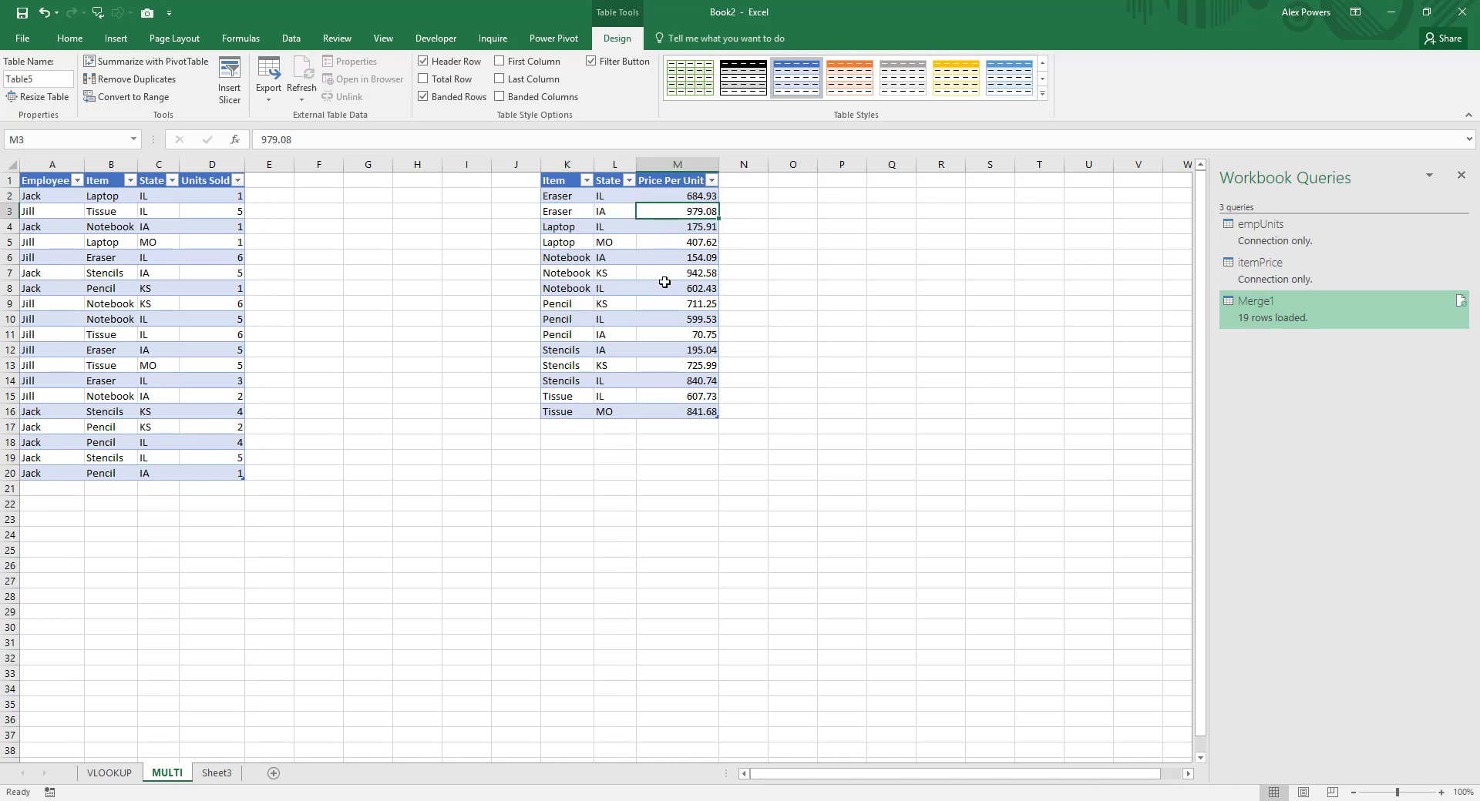
Step: Name the sales table on the MULTI sheet empUnitsSold
click(116, 199)
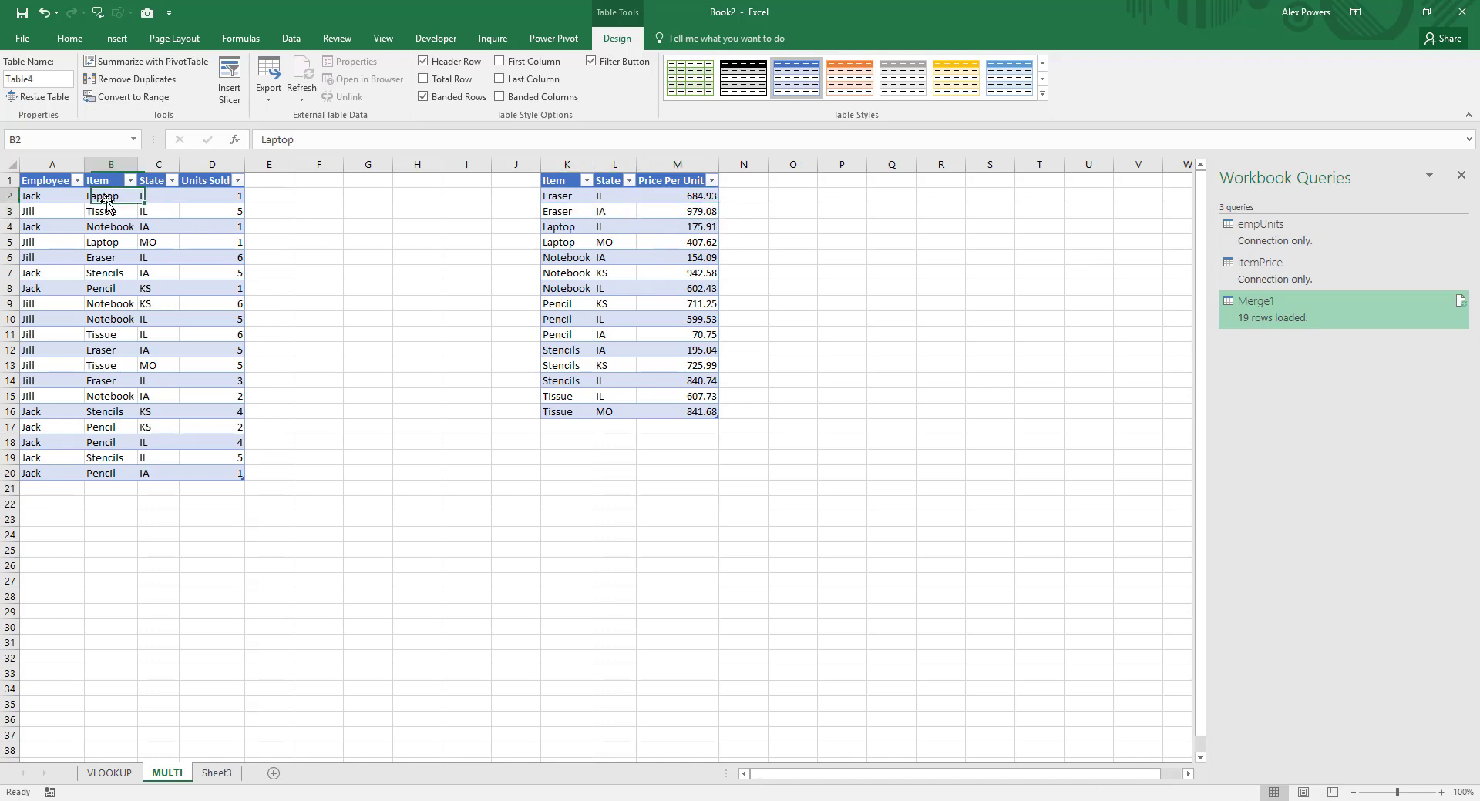
click(51, 81)
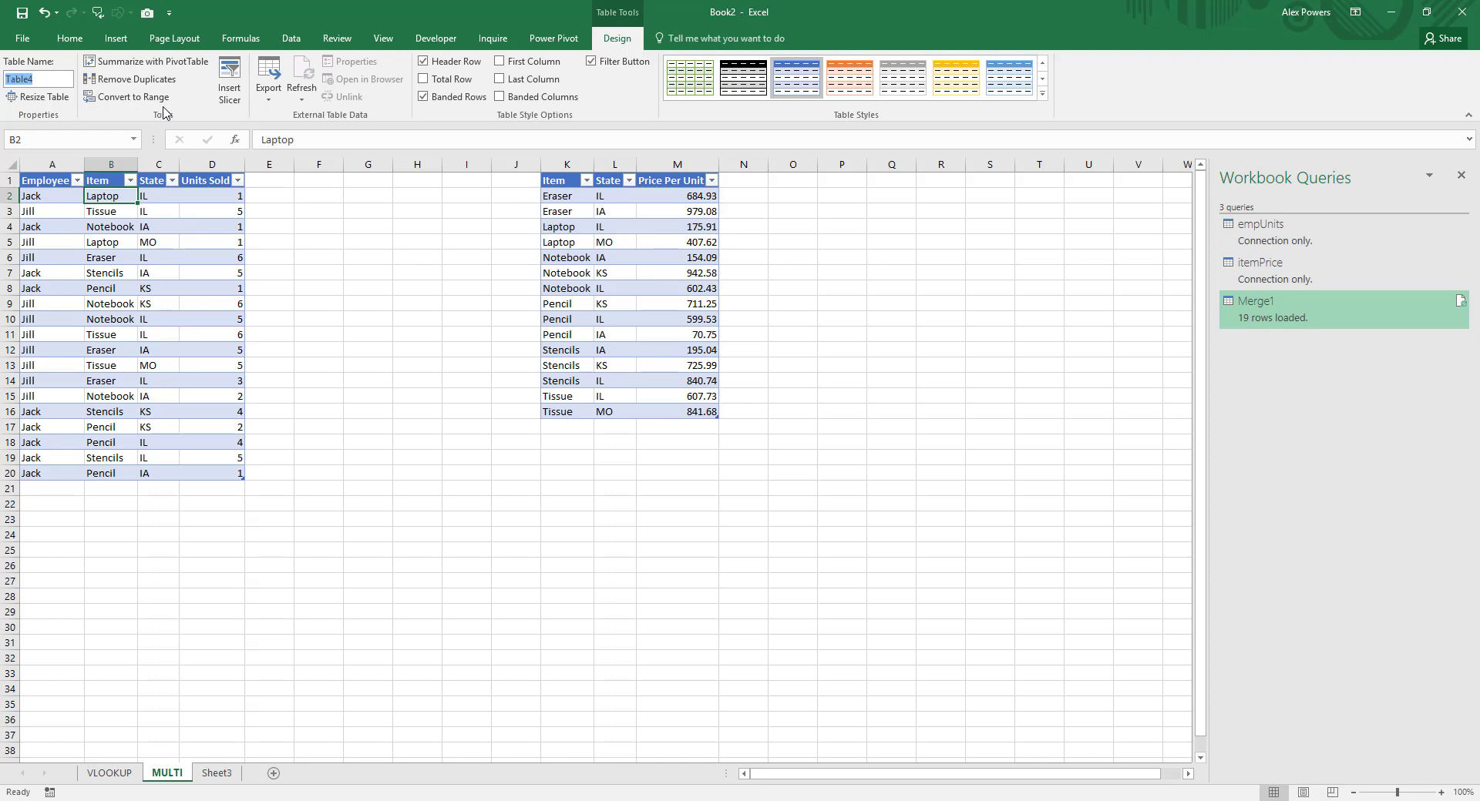
text(empUnitsSold)
key(Return)
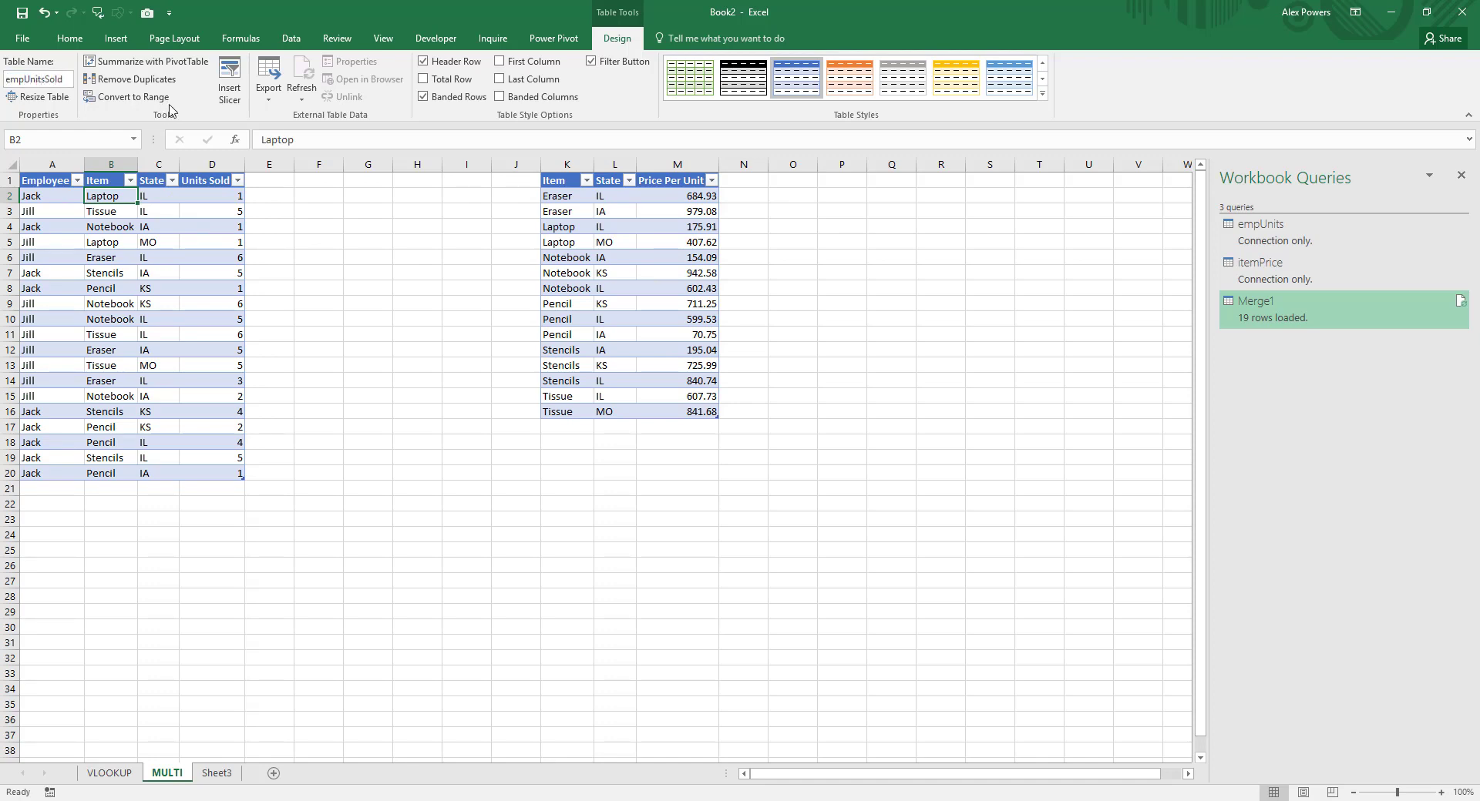
Step: Name the Item, State and Price Per Unit table itemPriceMulti
click(614, 211)
click(36, 79)
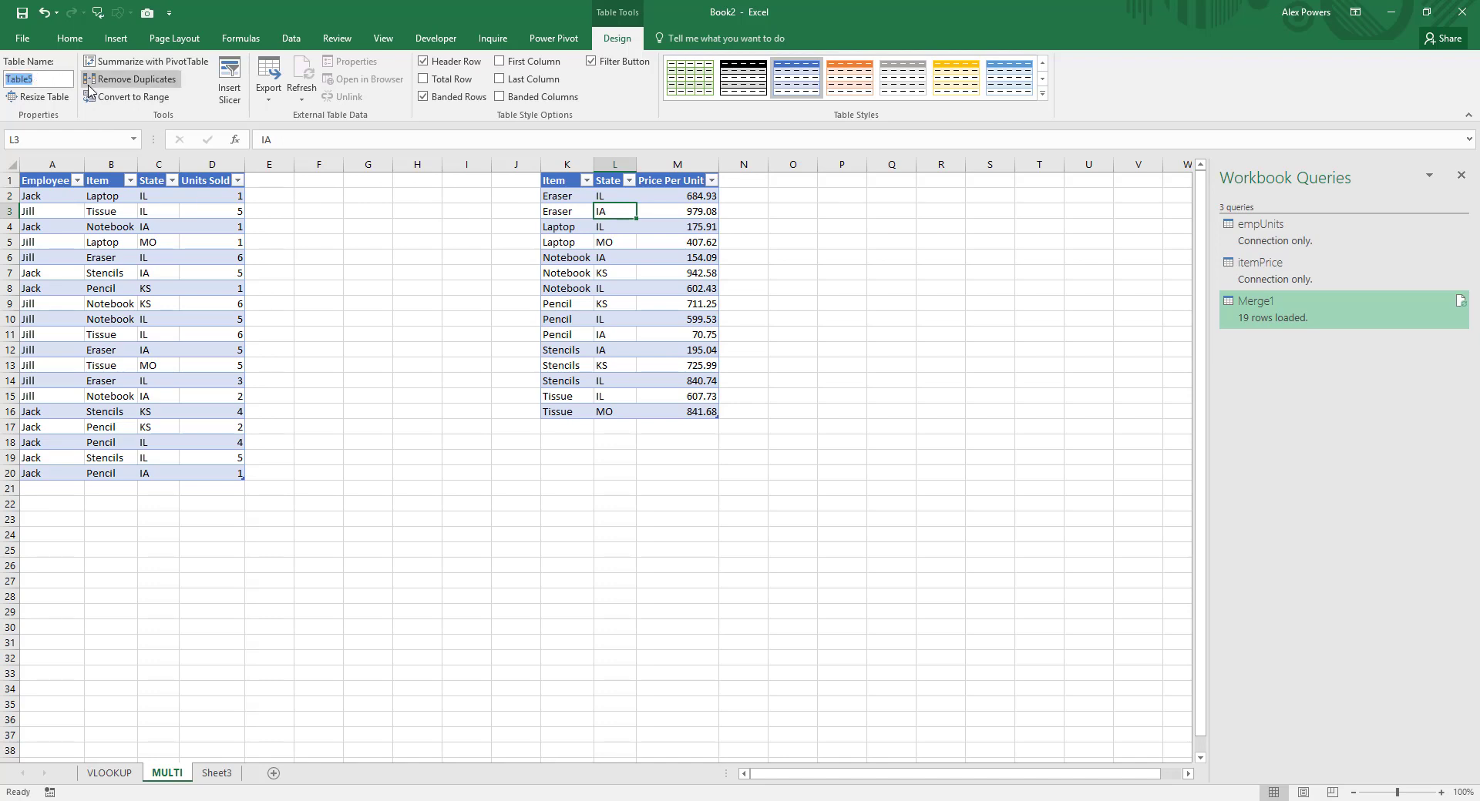
text(itemPriceMult)
key(Return)
Step: Change the sales table's name to empUnitsMulti
click(201, 258)
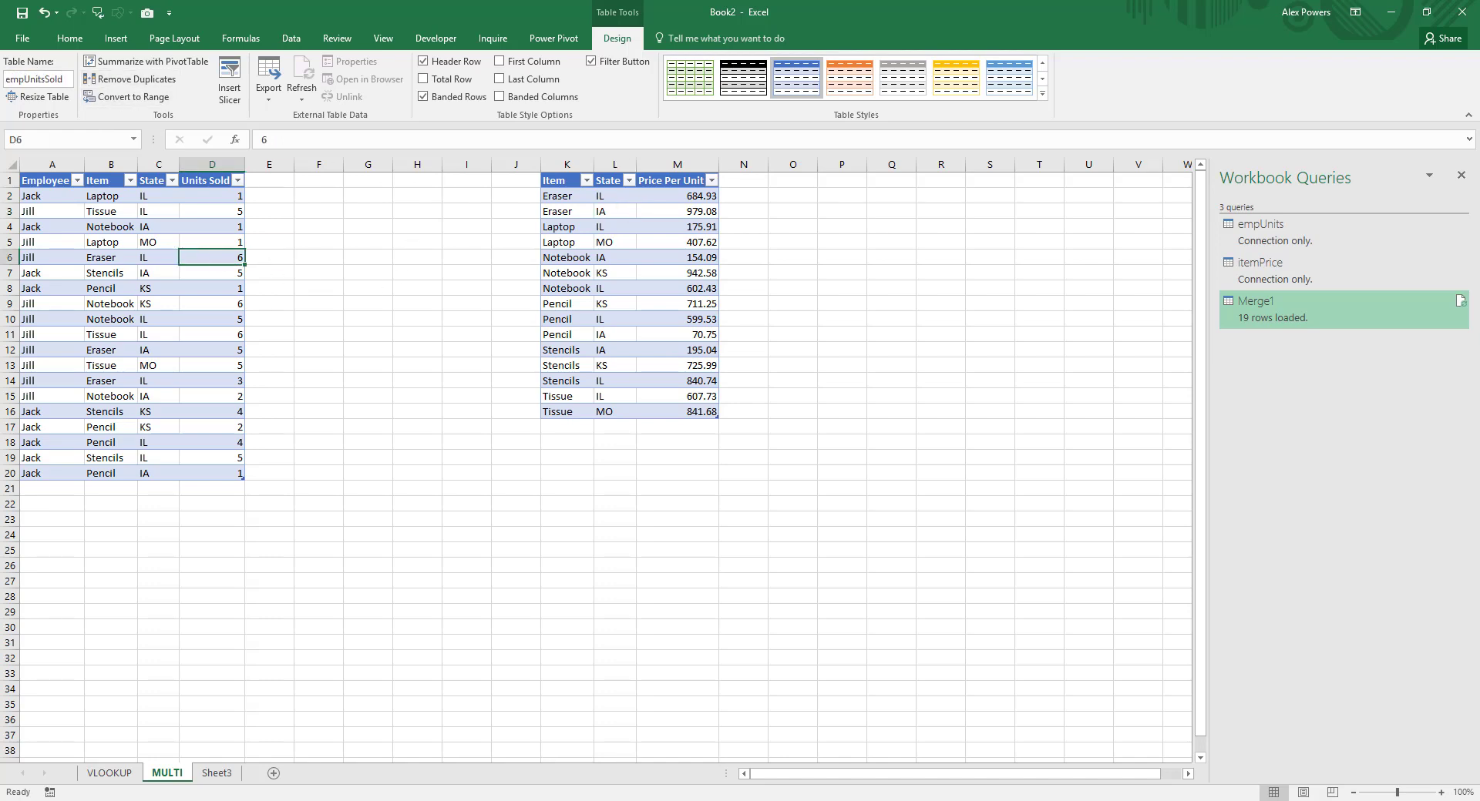
click(58, 84)
click(65, 83)
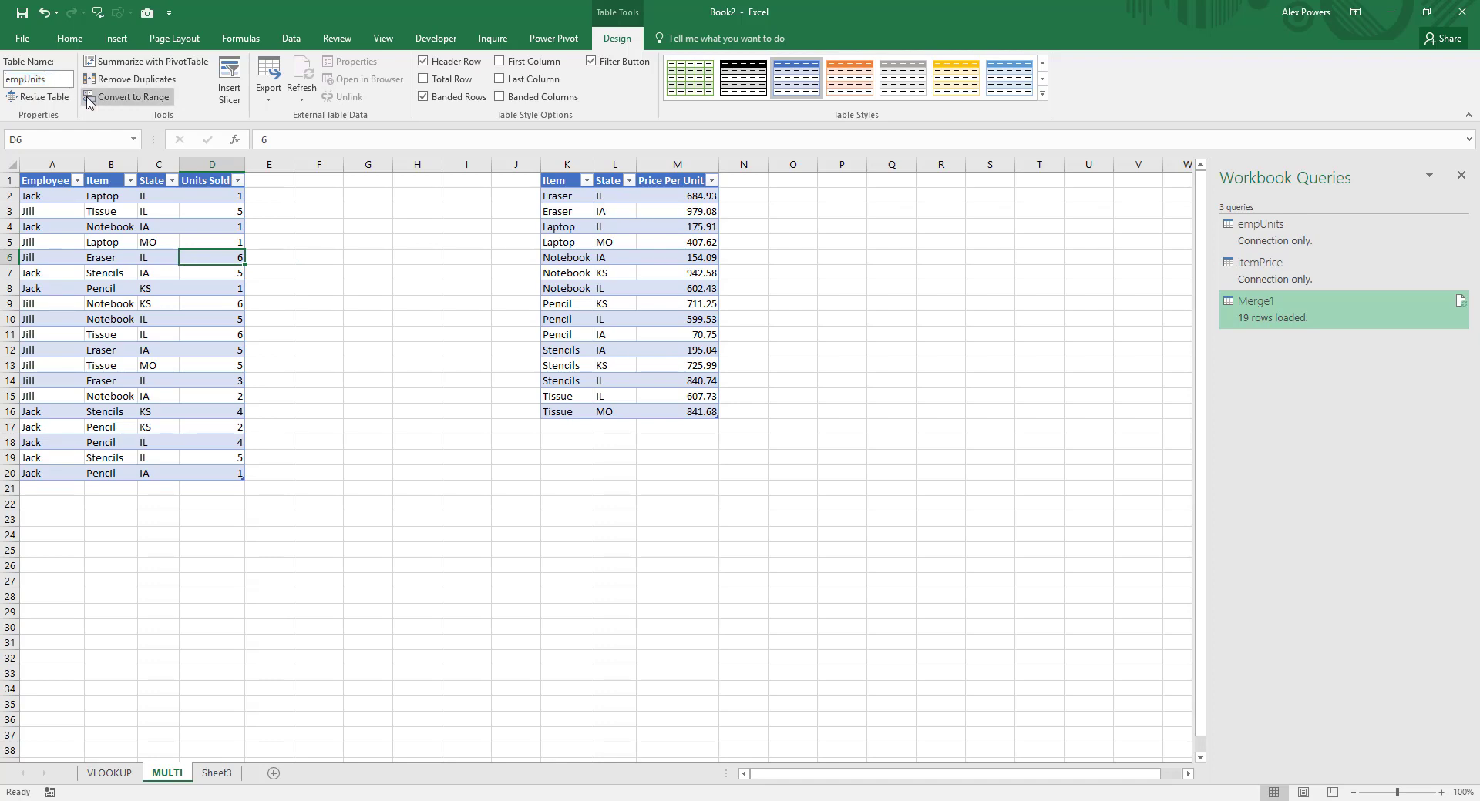
text(Multi)
click(103, 227)
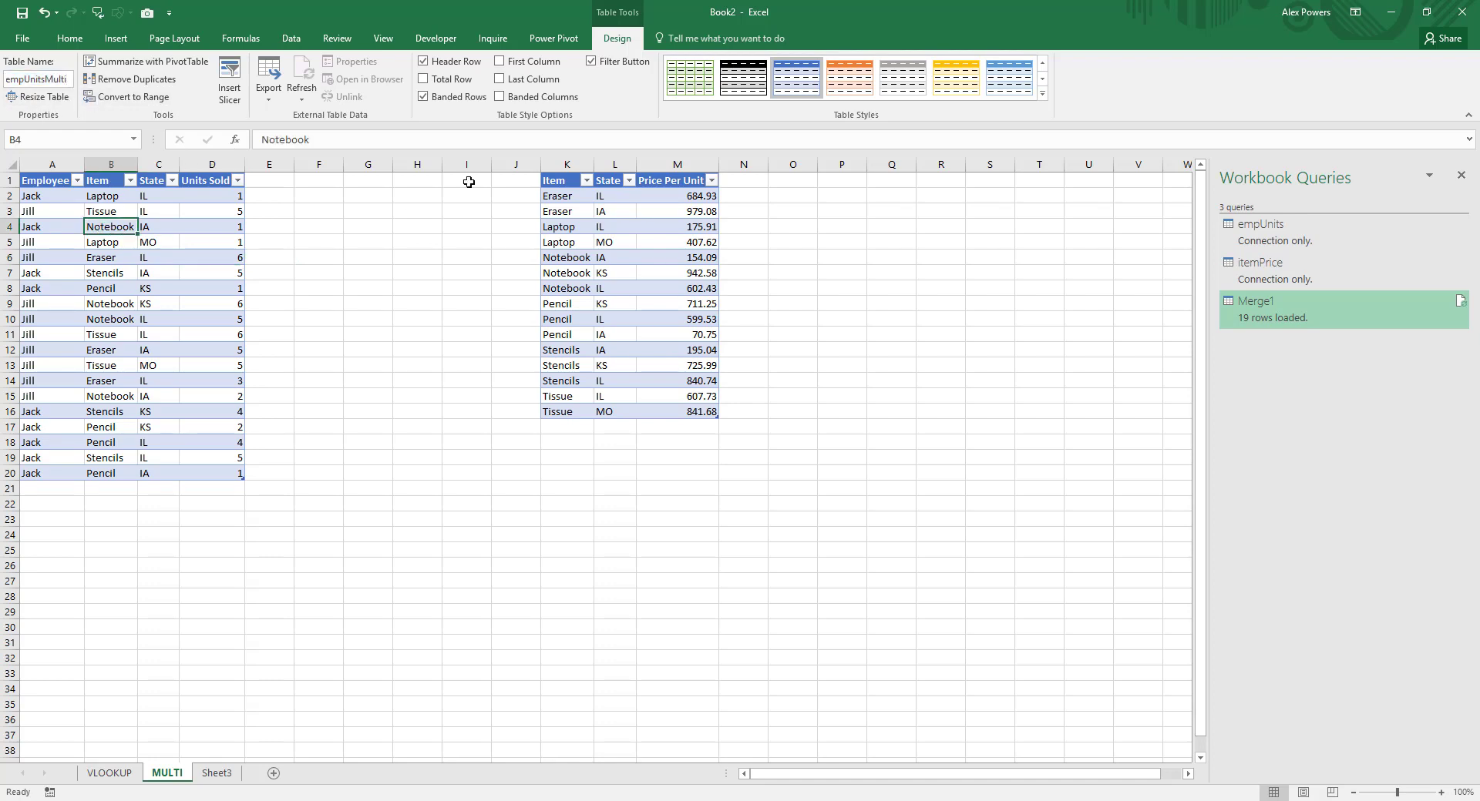
Step: Create a query from the empUnitsMulti table and load it as a connection only, without adding it to the Data Model
click(291, 38)
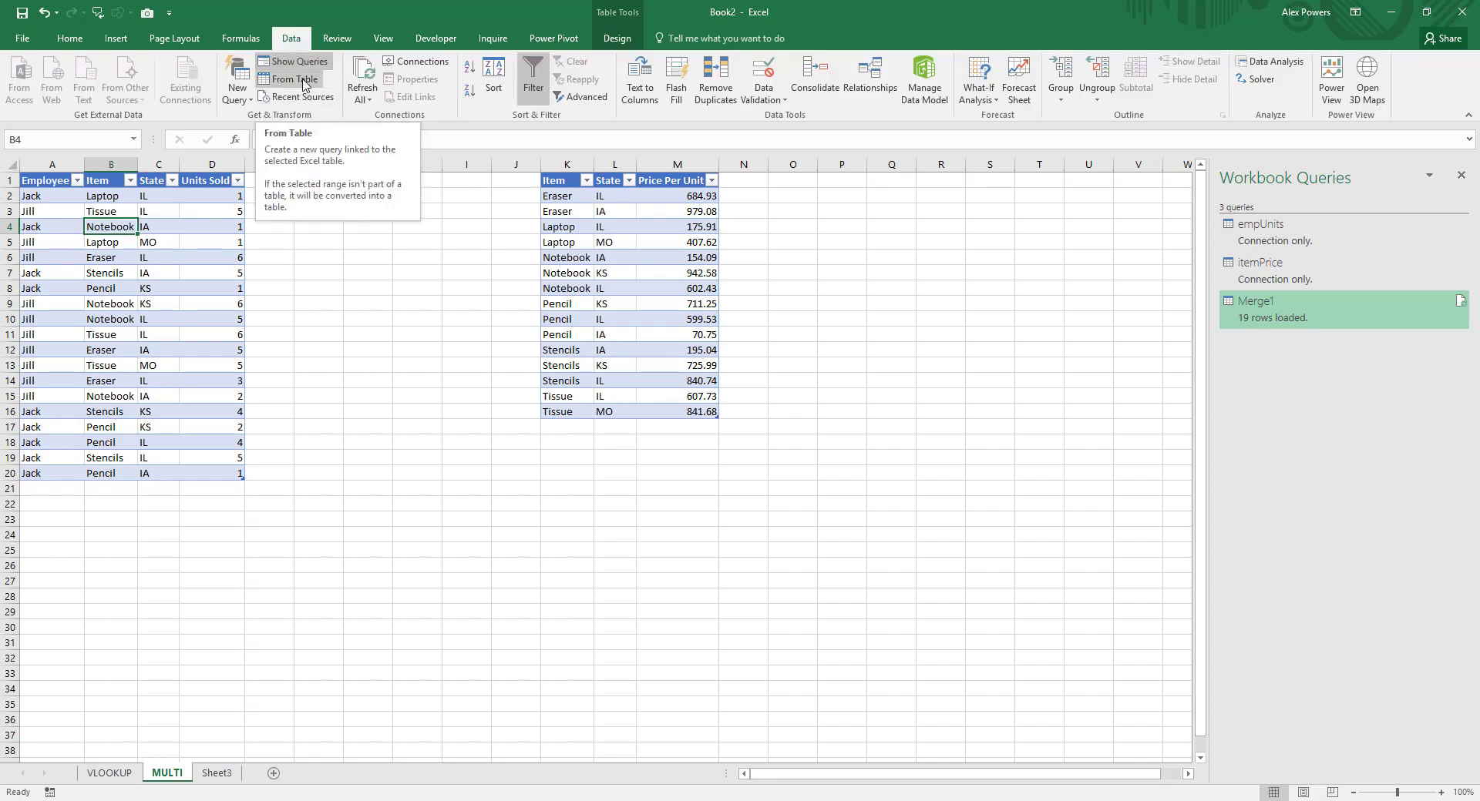
click(304, 84)
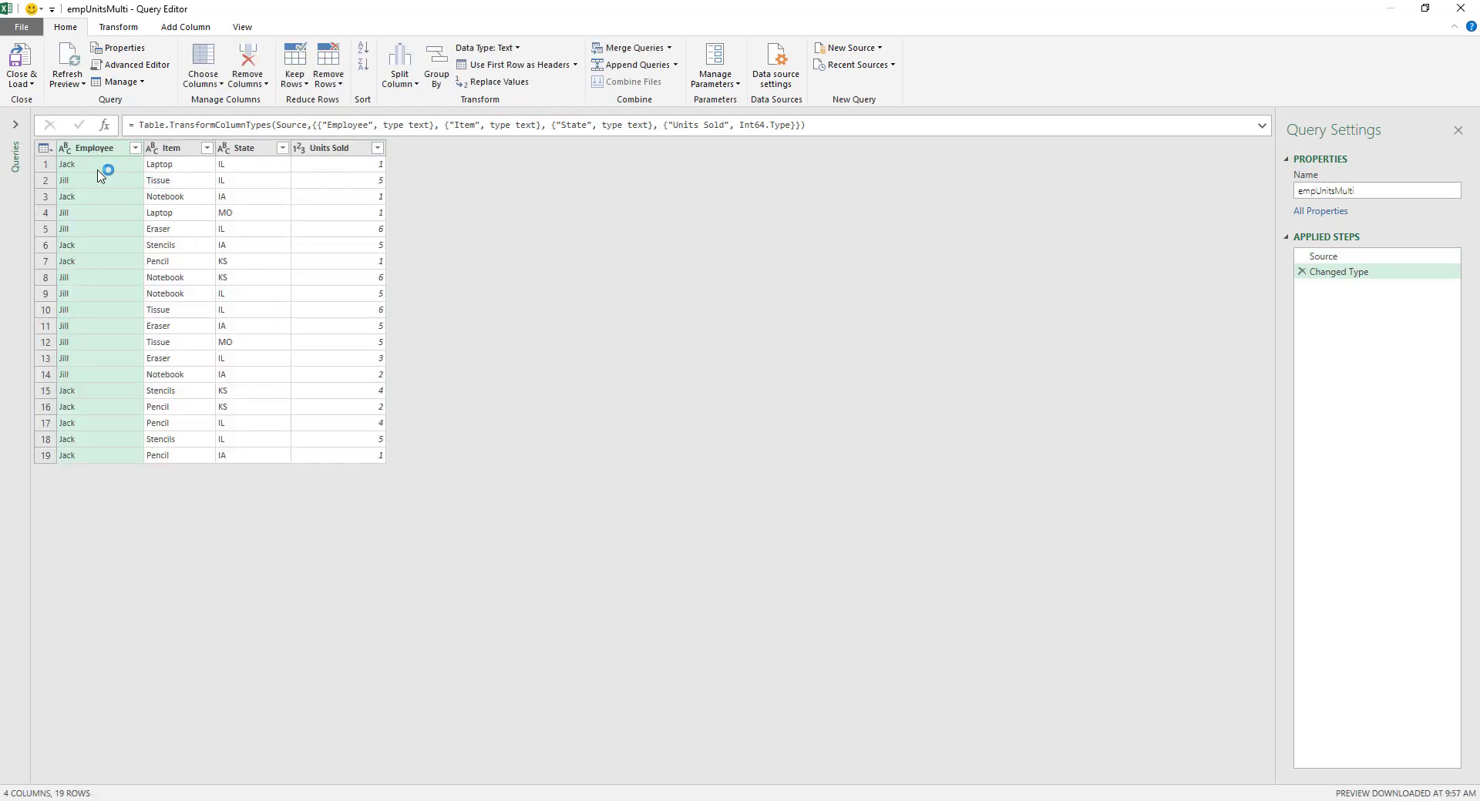
click(32, 84)
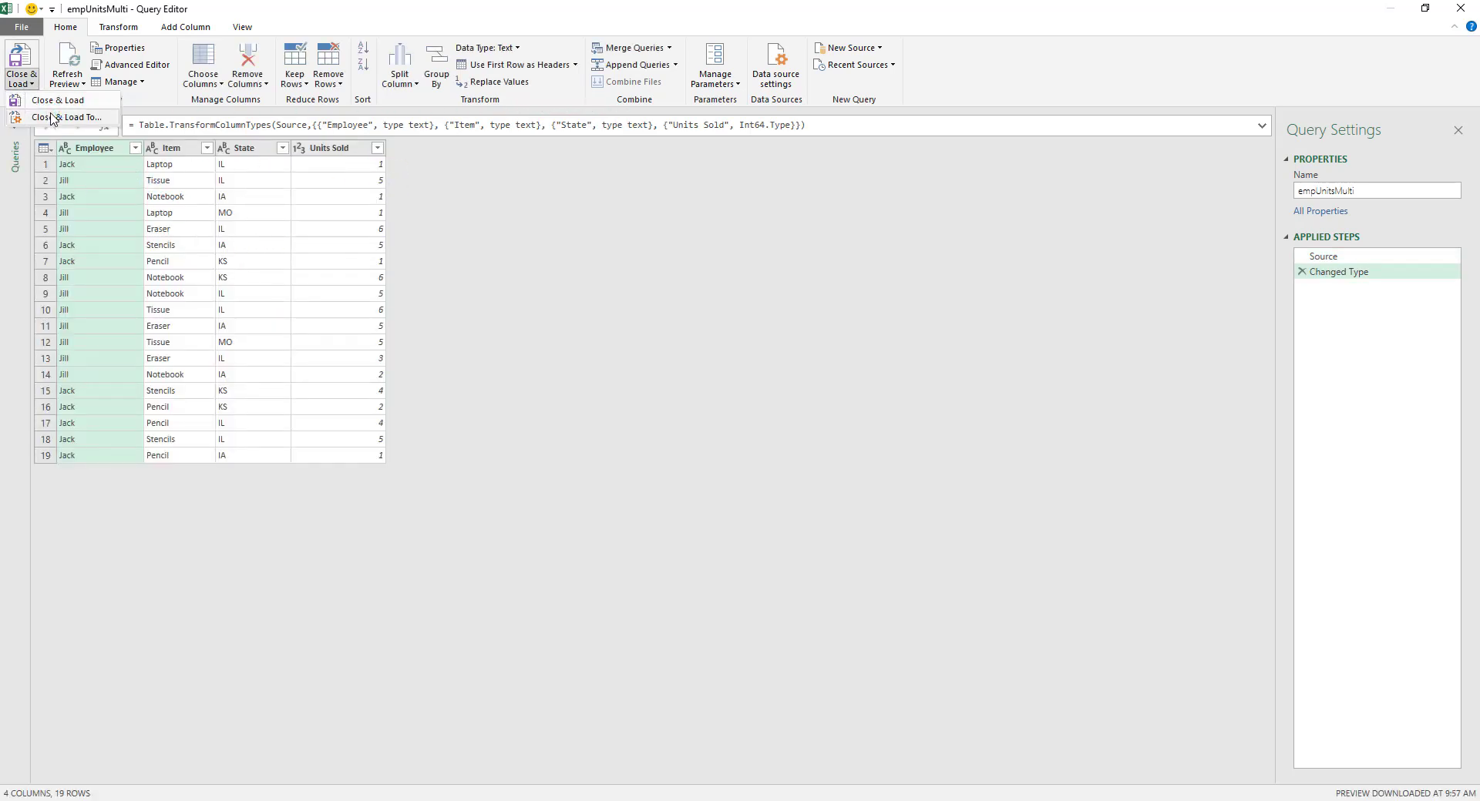
click(46, 115)
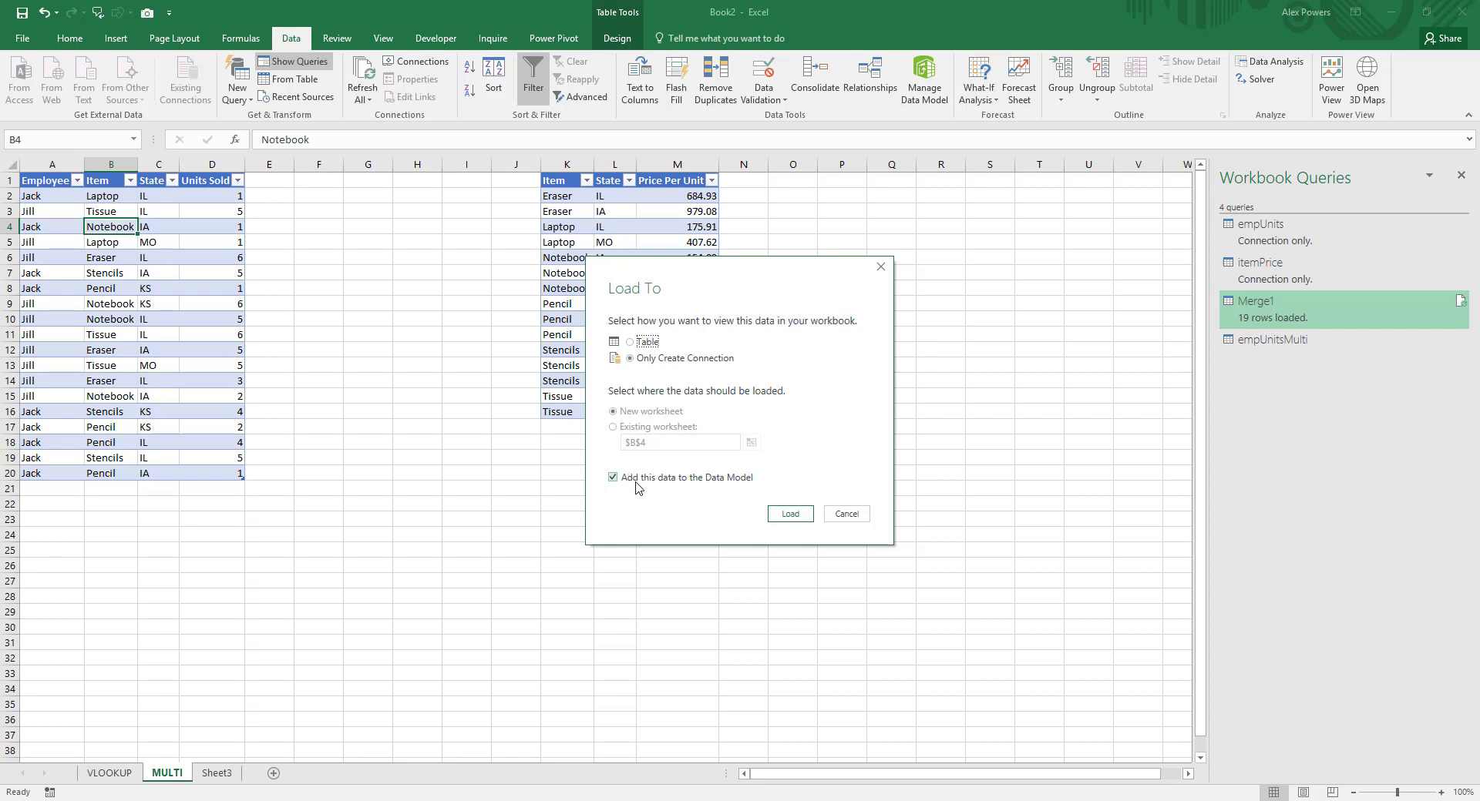
click(791, 514)
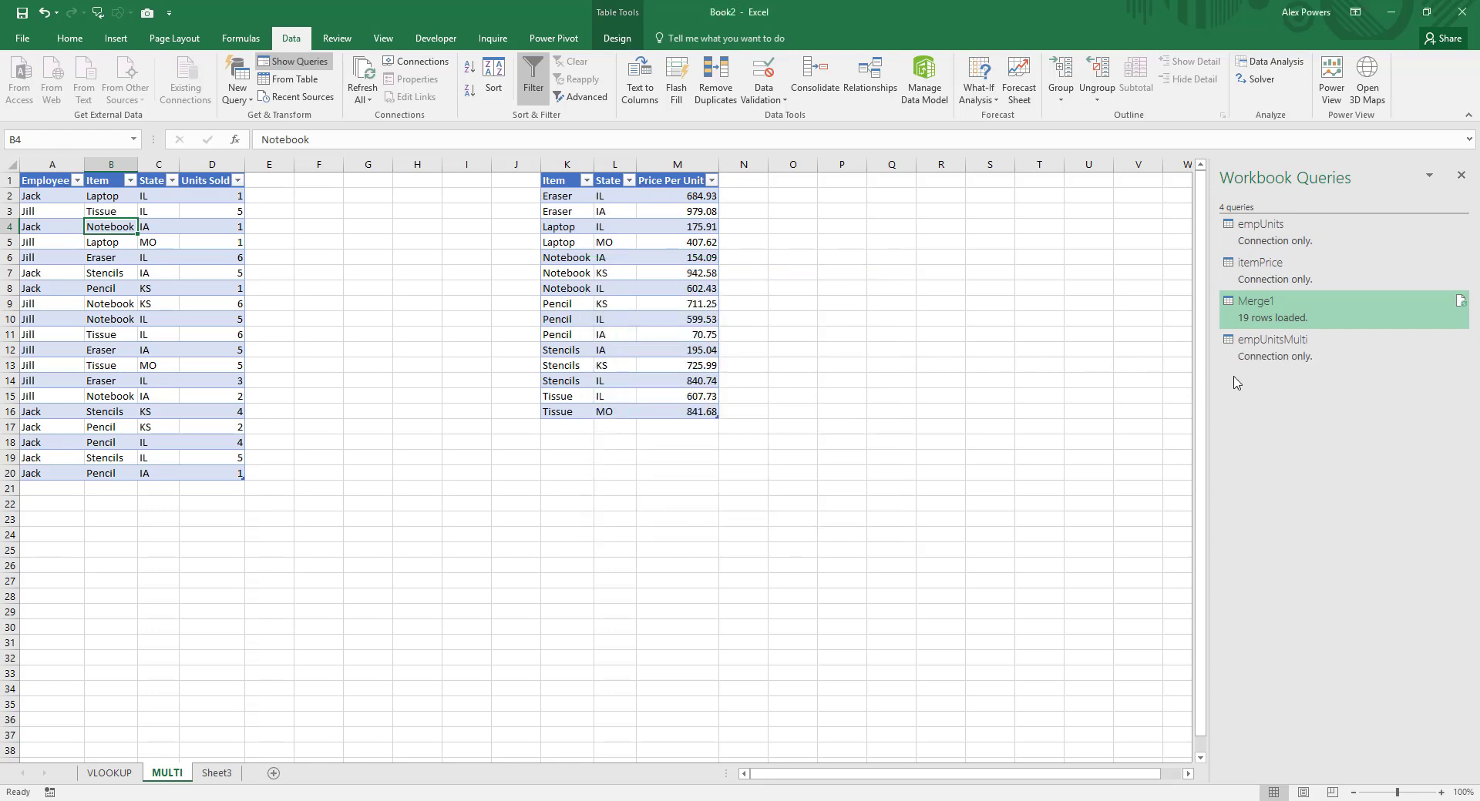
Step: Create a query from the itemPriceMulti table on the MULTI sheet and load it with the default load settings
click(1303, 318)
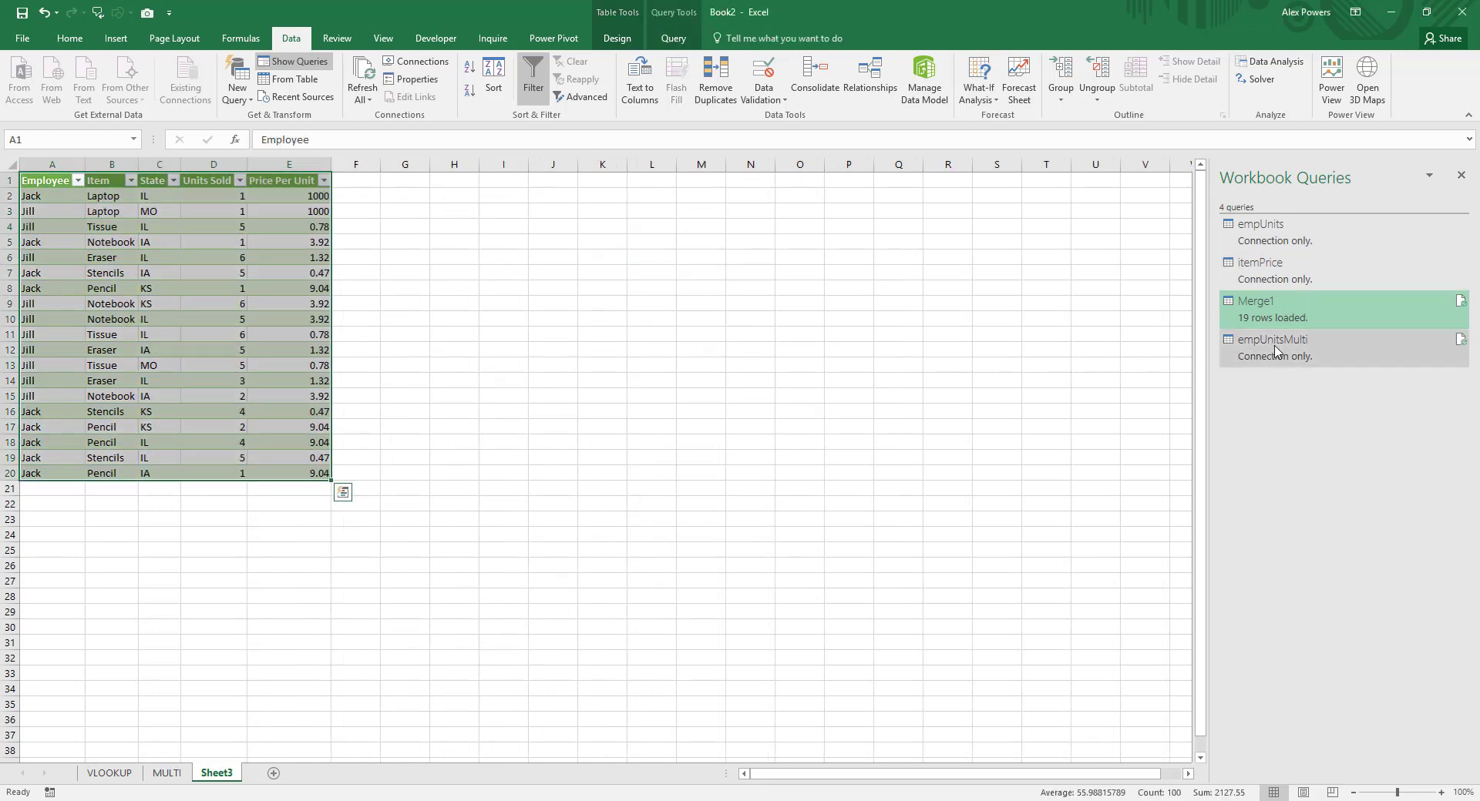
click(167, 773)
click(567, 350)
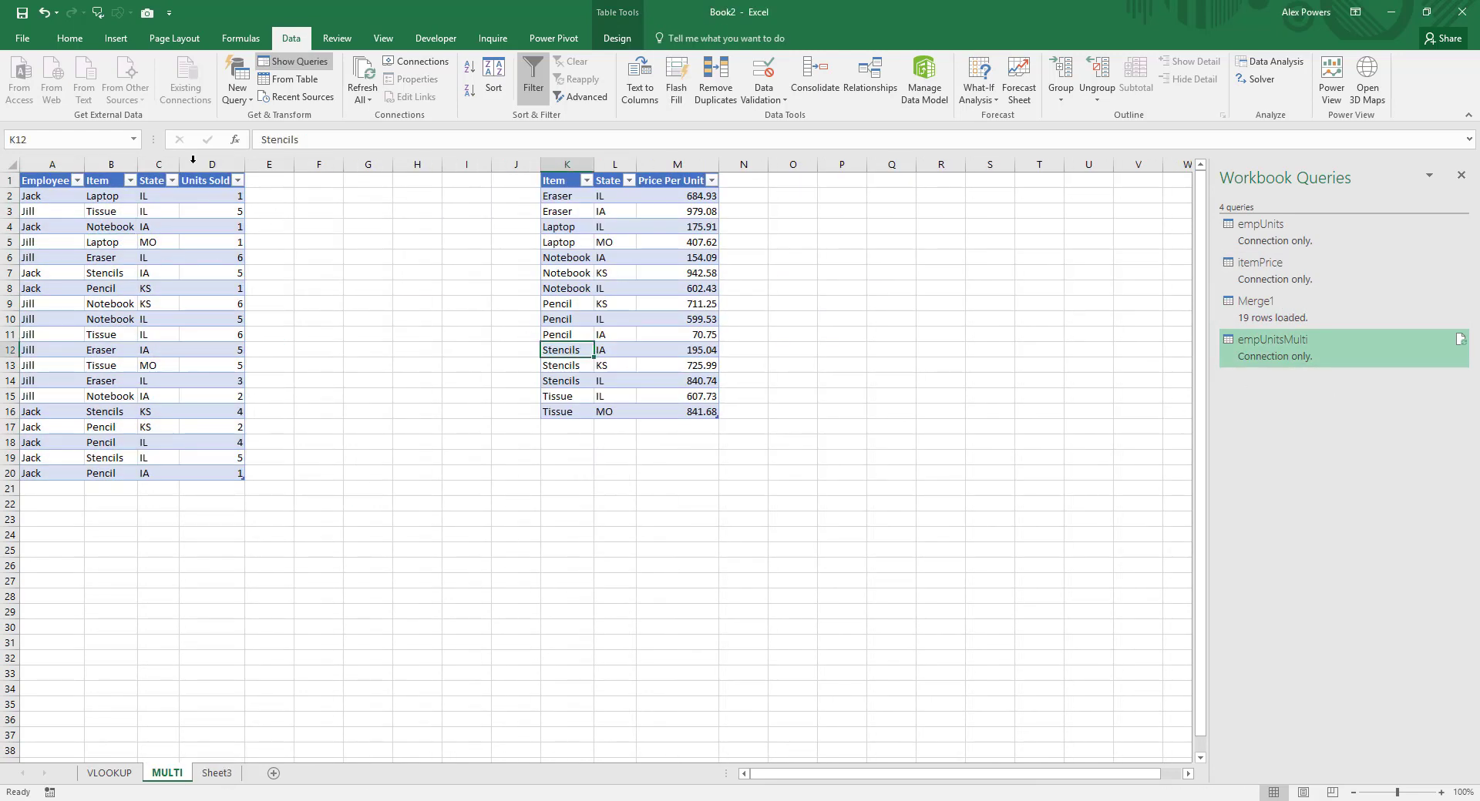
click(285, 81)
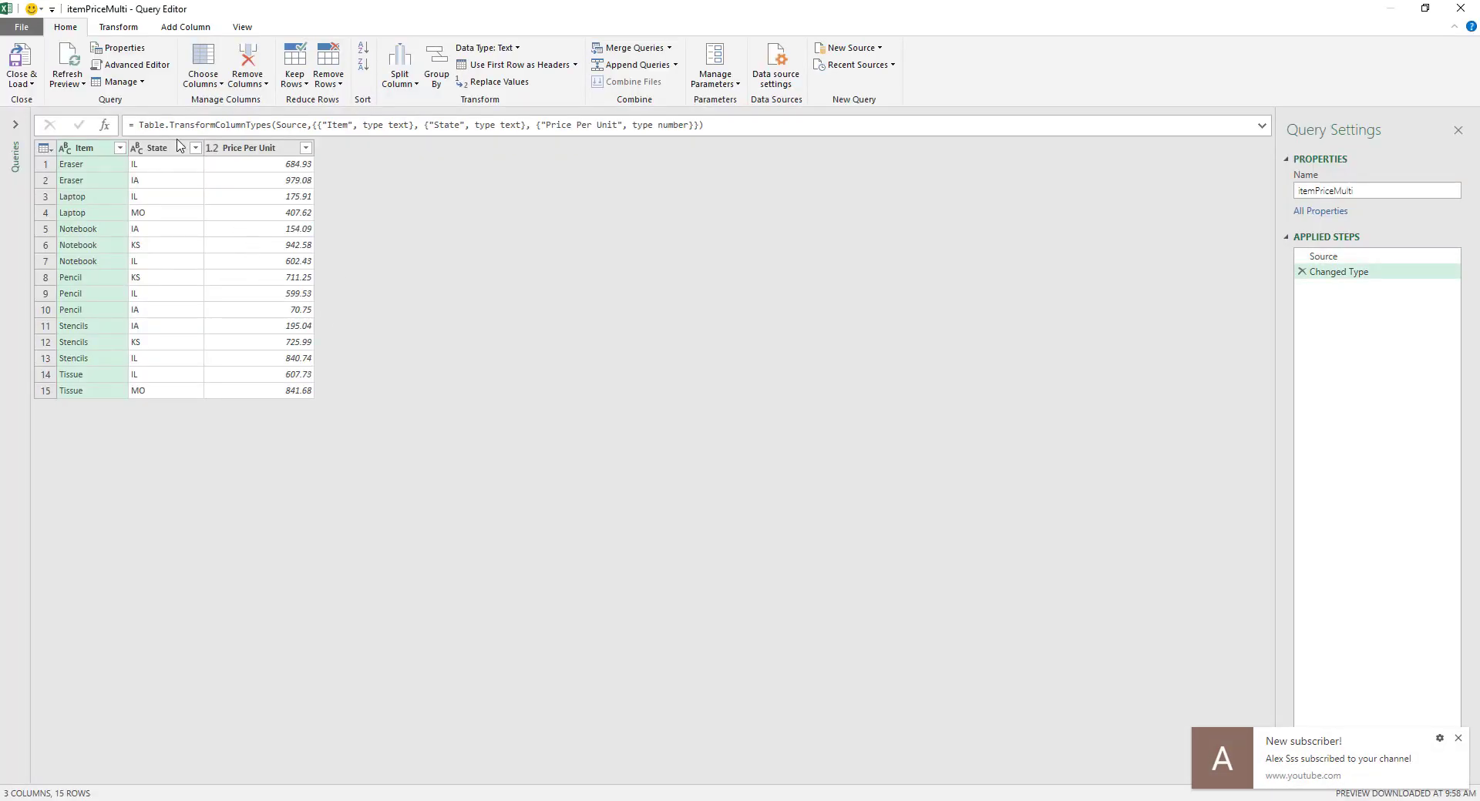
click(32, 85)
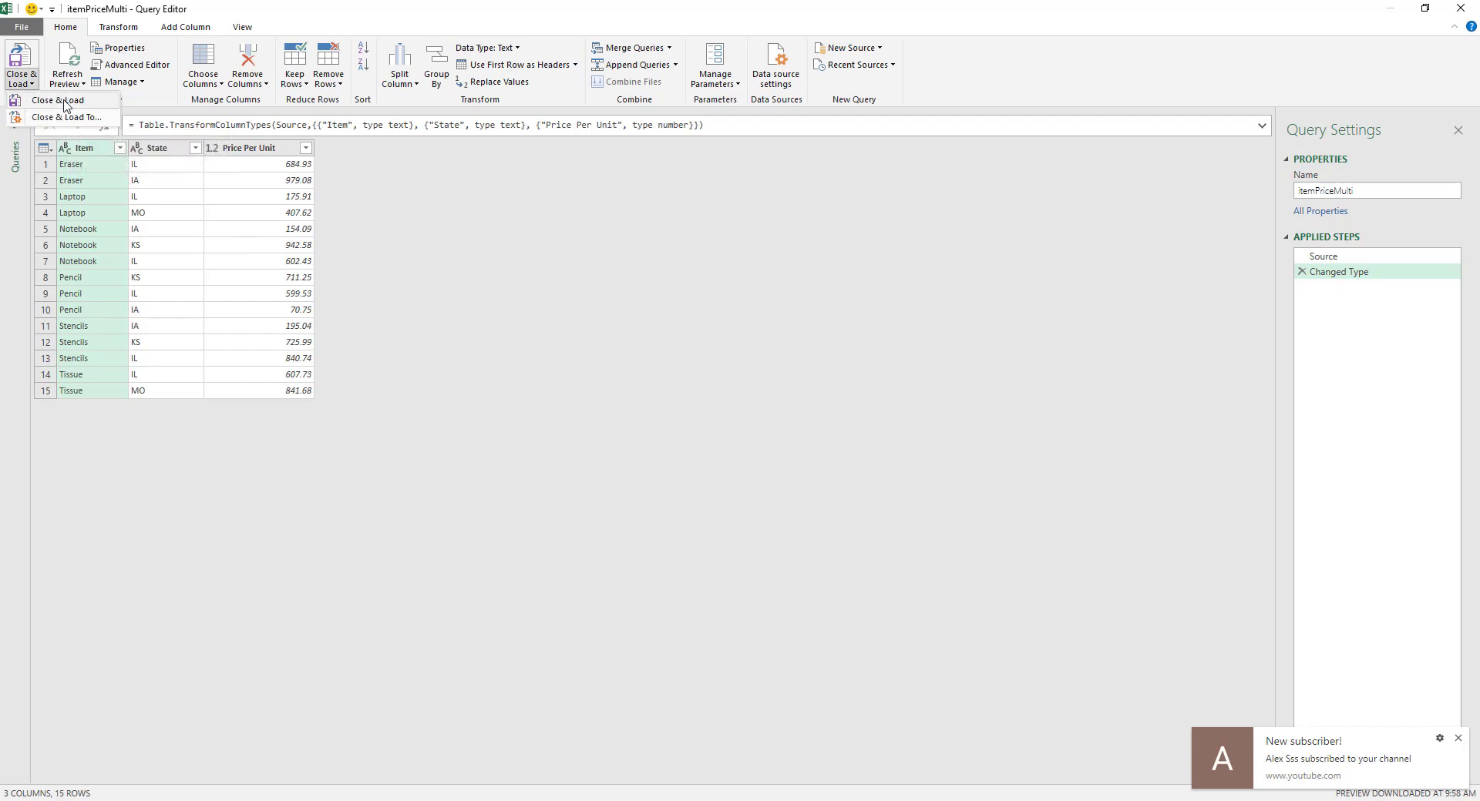
click(58, 100)
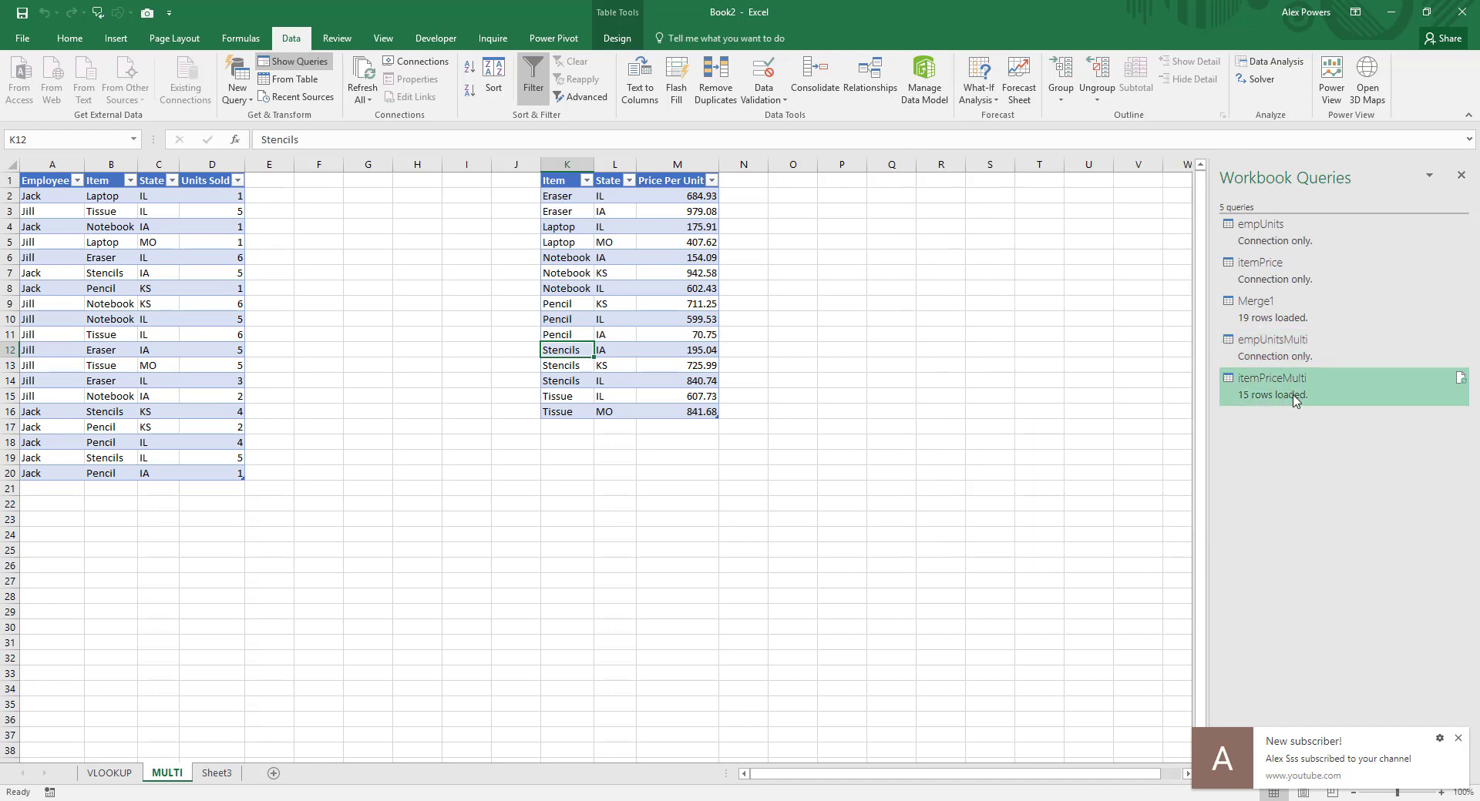
Step: Start a new merge query with empUnitsMulti as the first table and itemPriceMulti as the second
mouse_move(1293, 399)
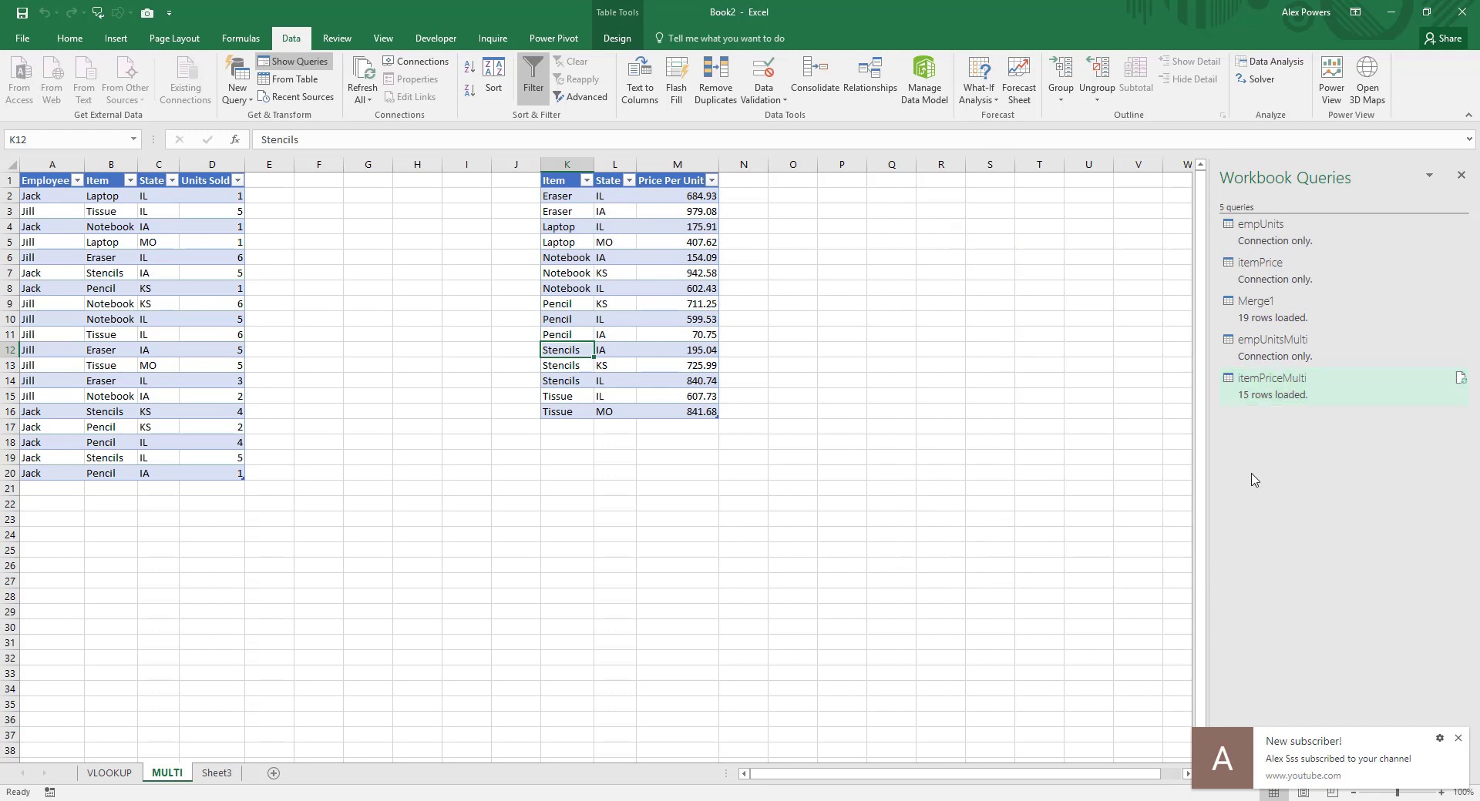
click(240, 96)
mouse_move(285, 299)
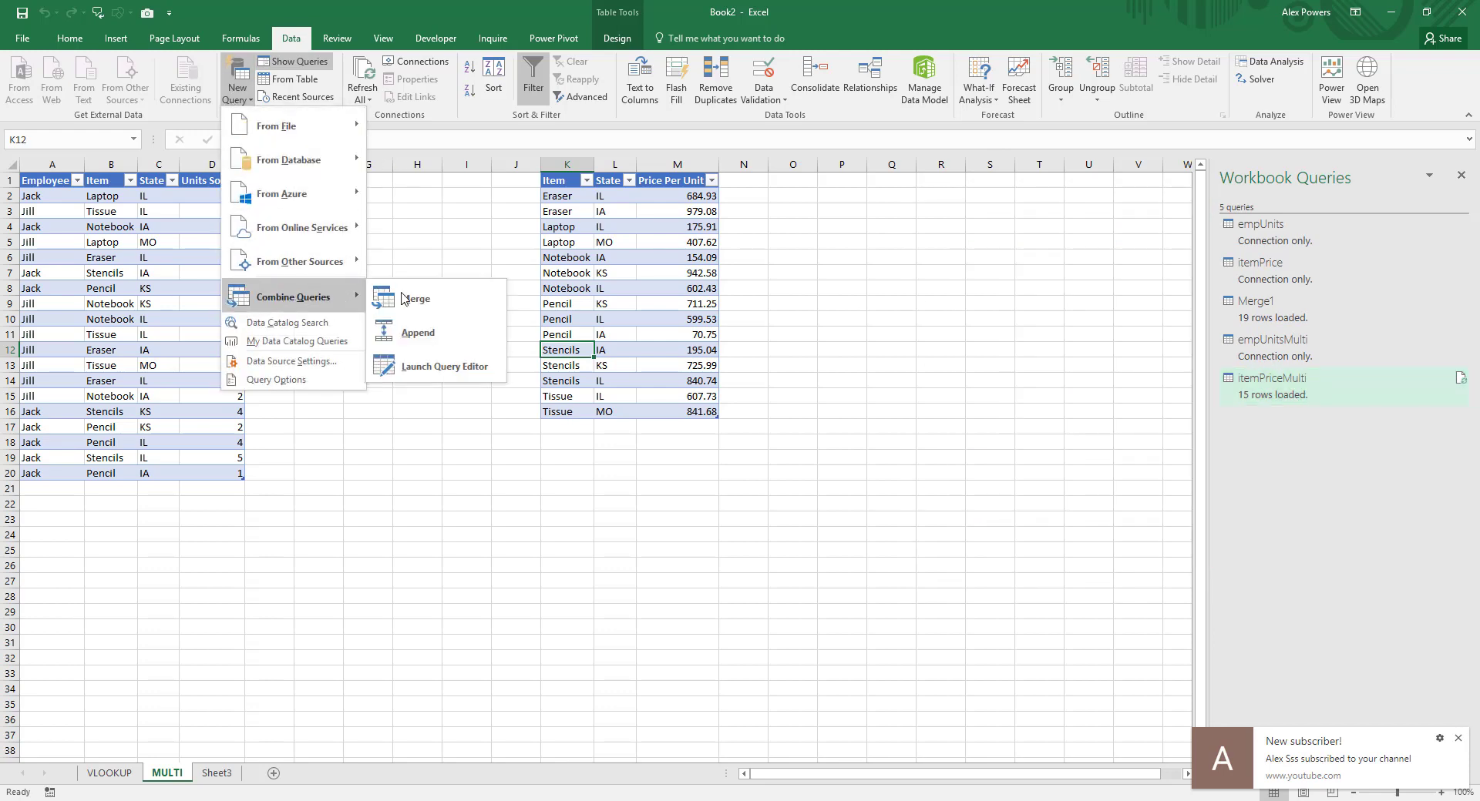
click(451, 302)
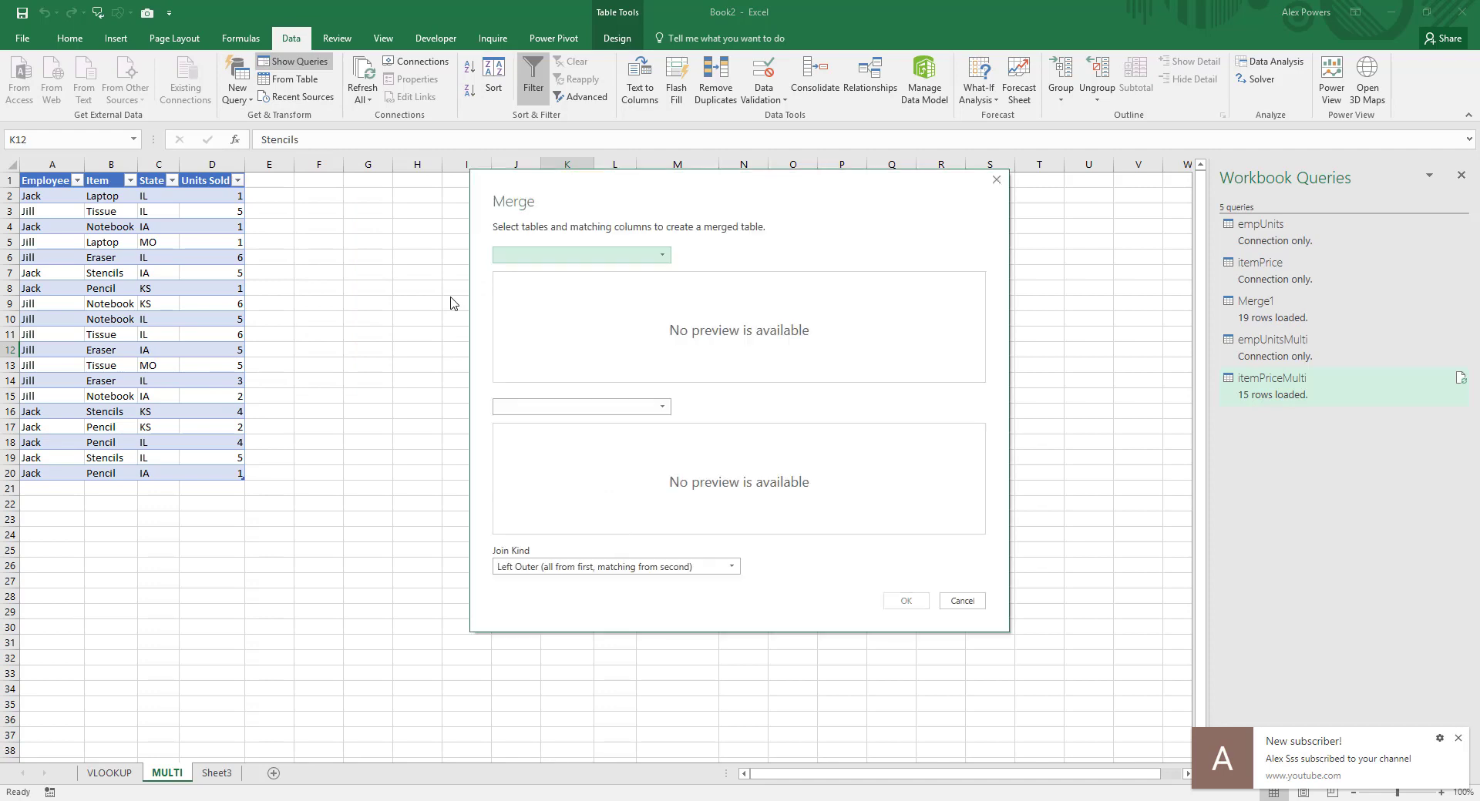
click(628, 257)
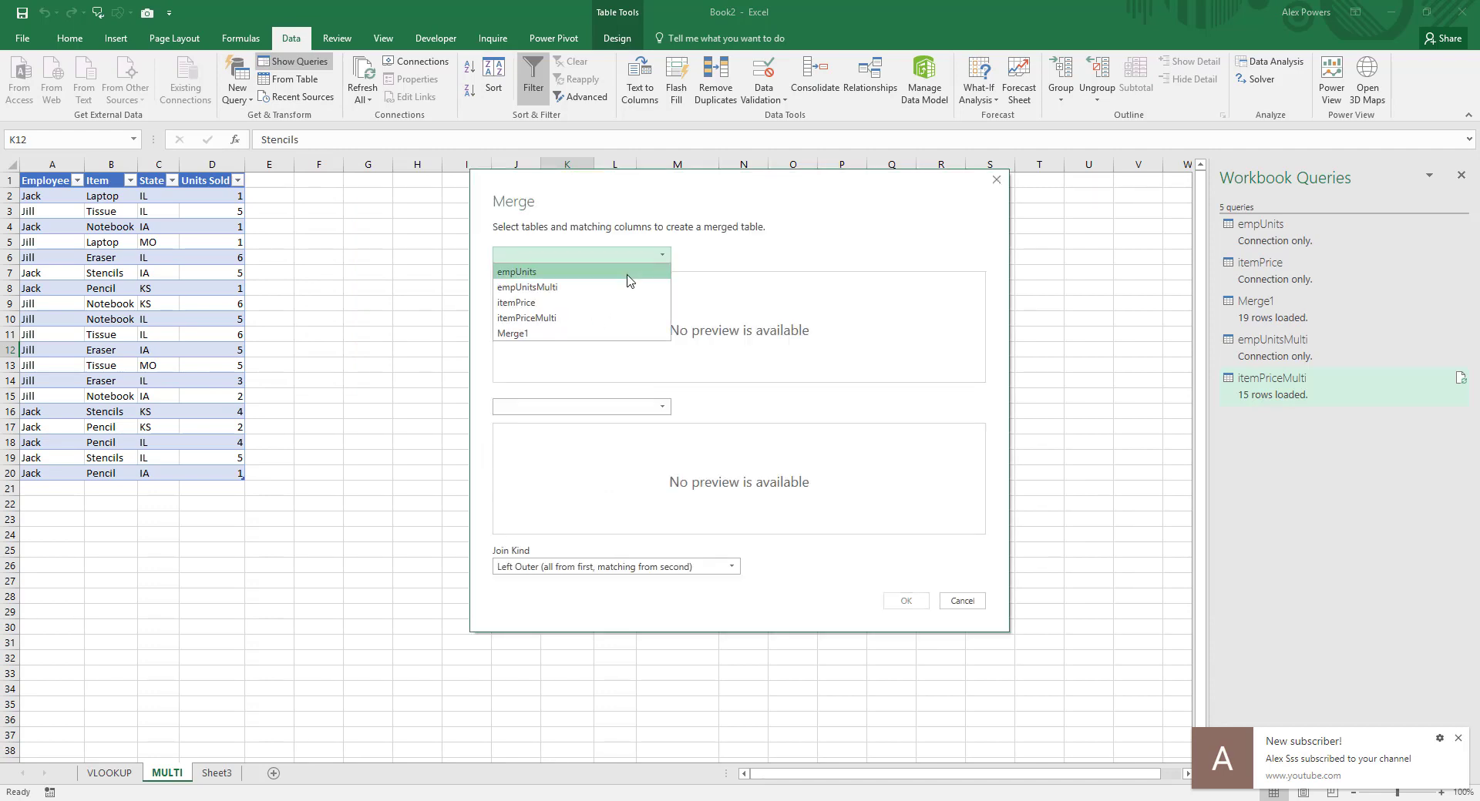
click(582, 287)
click(571, 406)
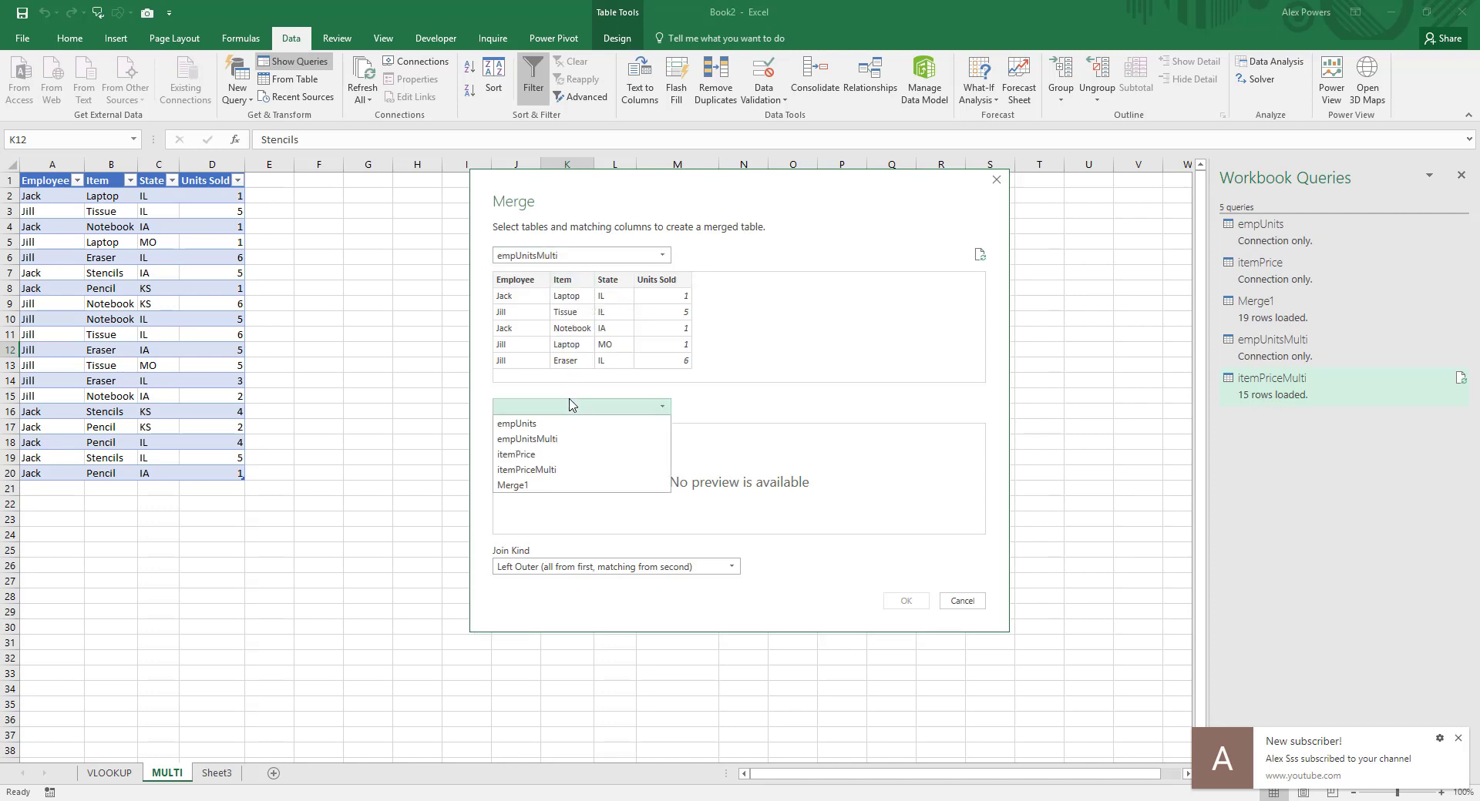
click(561, 471)
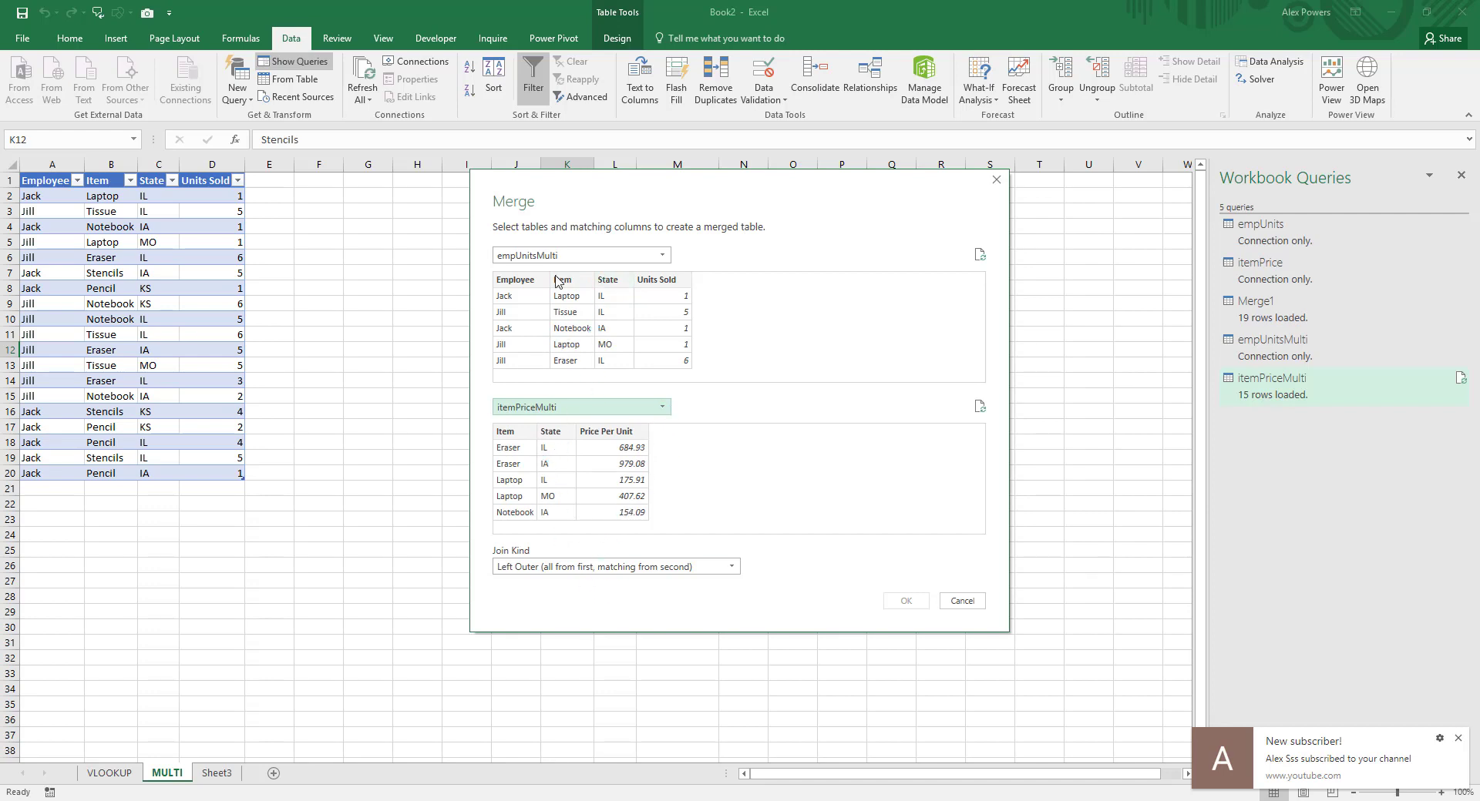
Step: Match the two tables on both Item and State, in that order, and create the merge with a Left Outer join
click(580, 282)
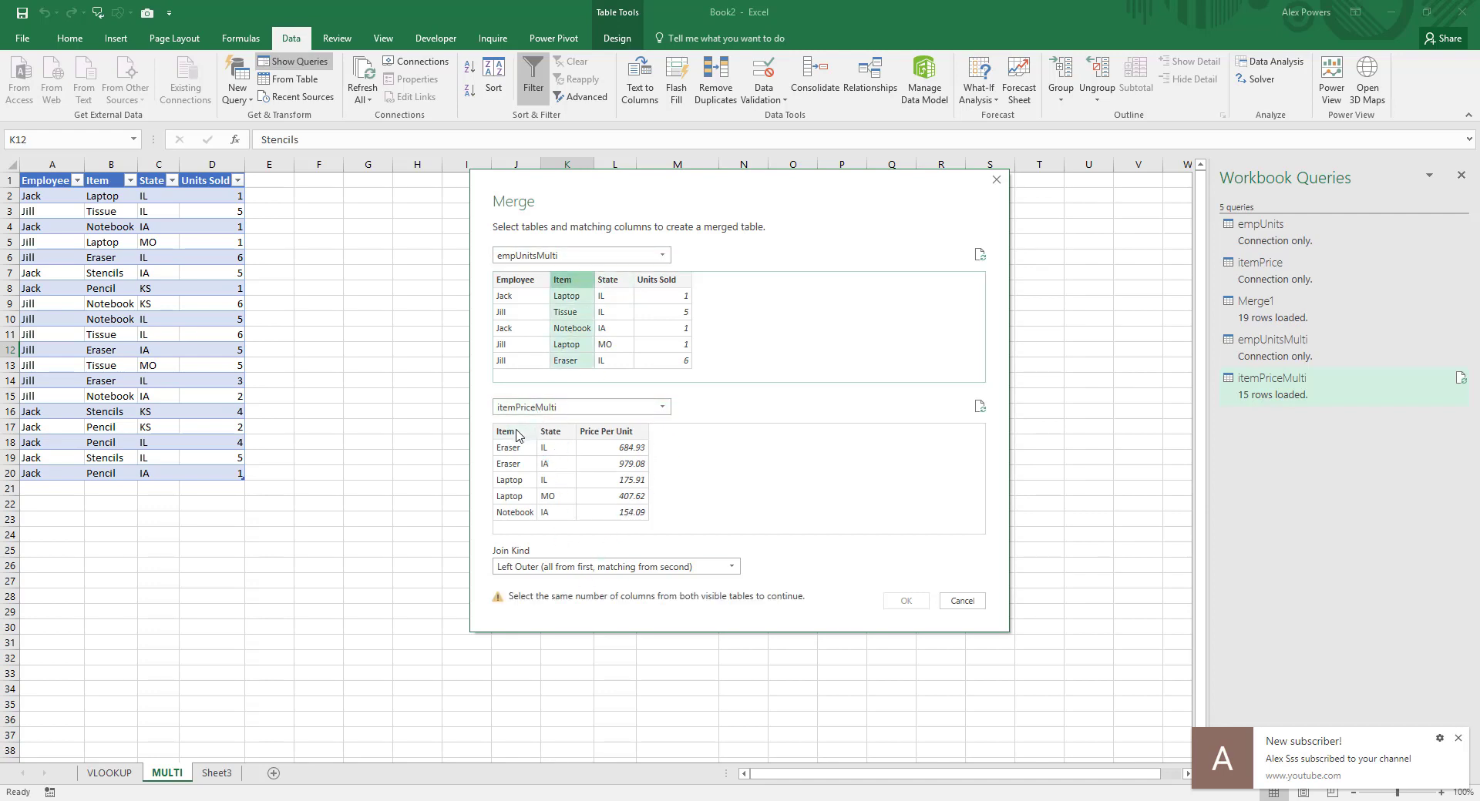
click(520, 433)
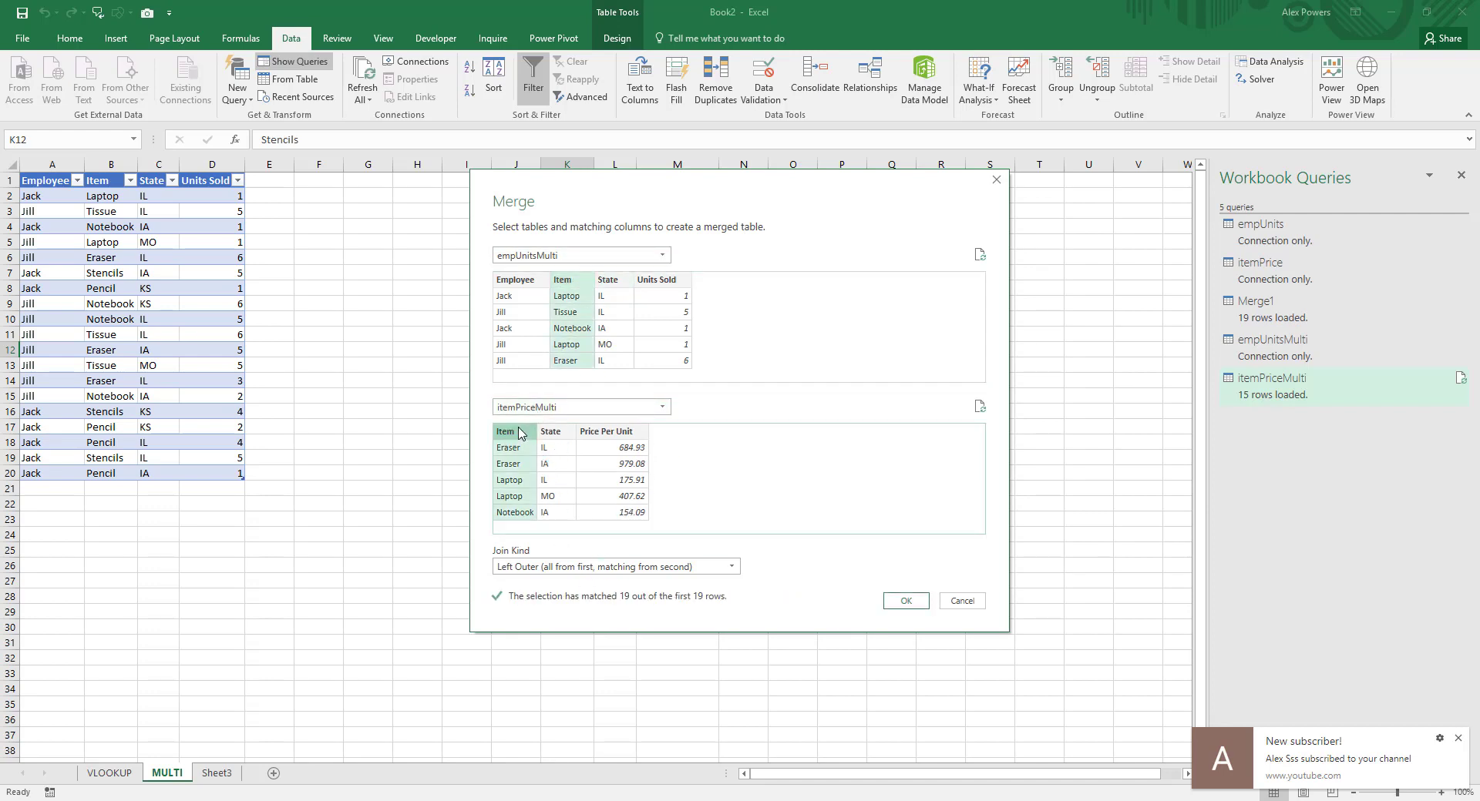
ctrl+click(623, 282)
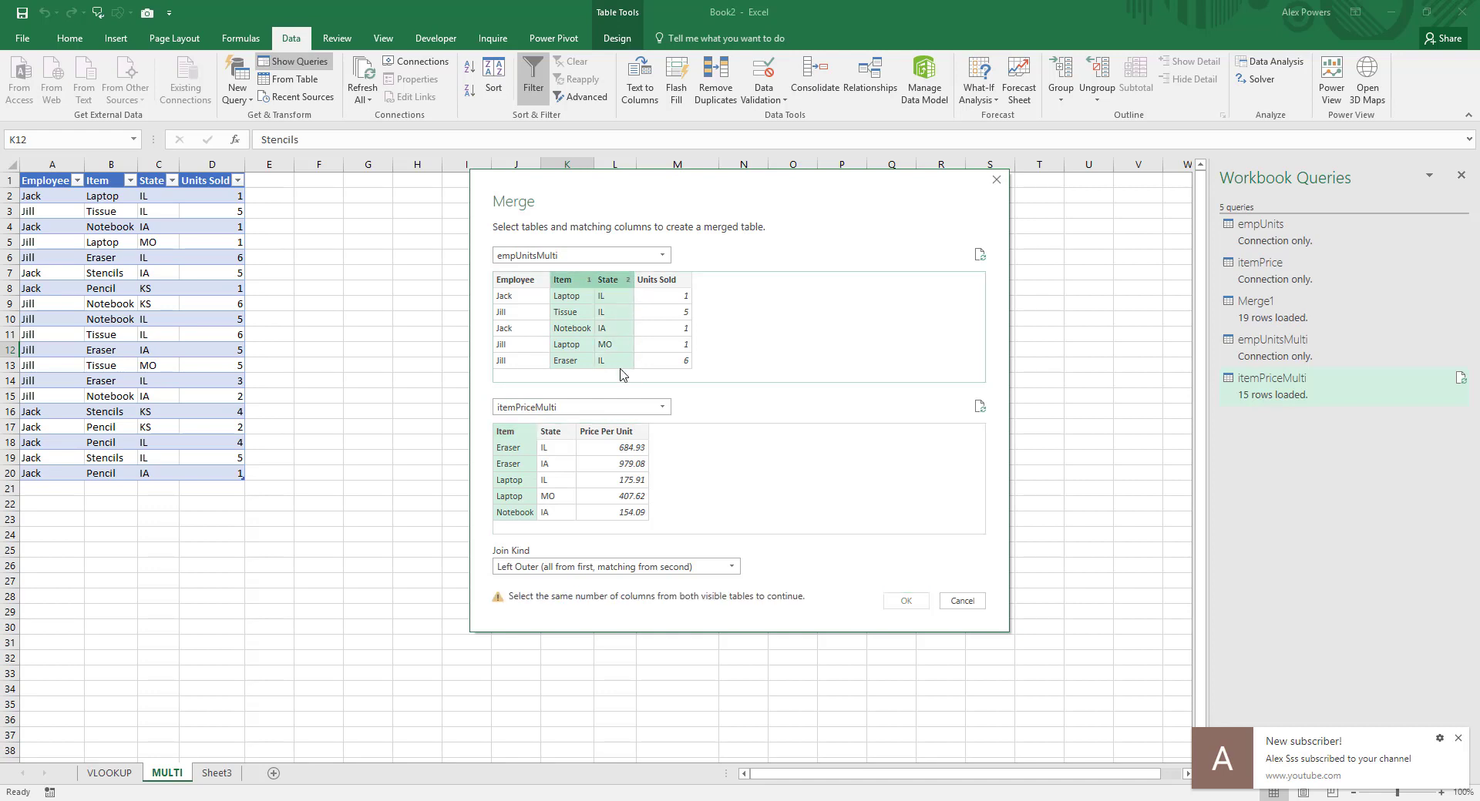
ctrl+click(558, 432)
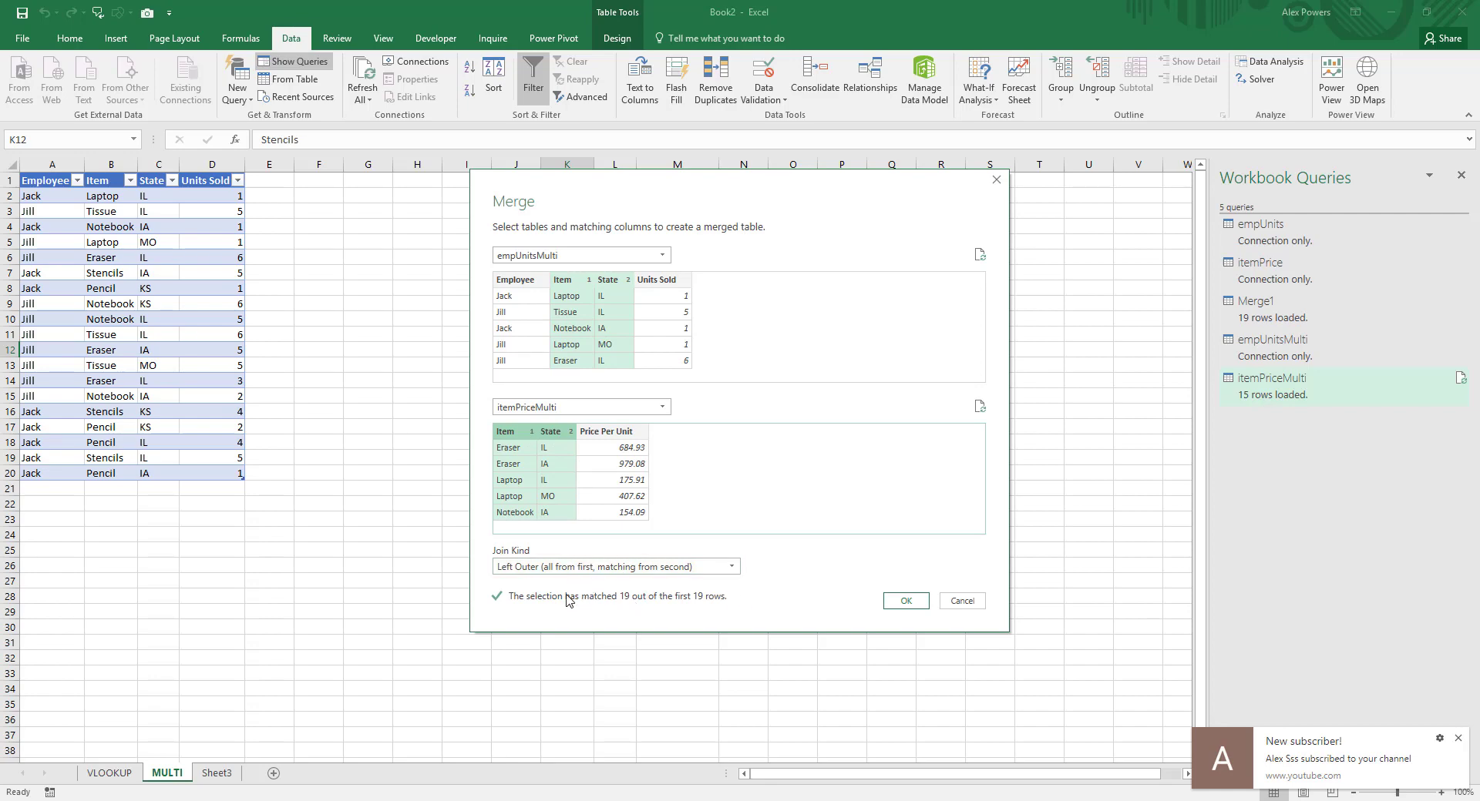
click(906, 602)
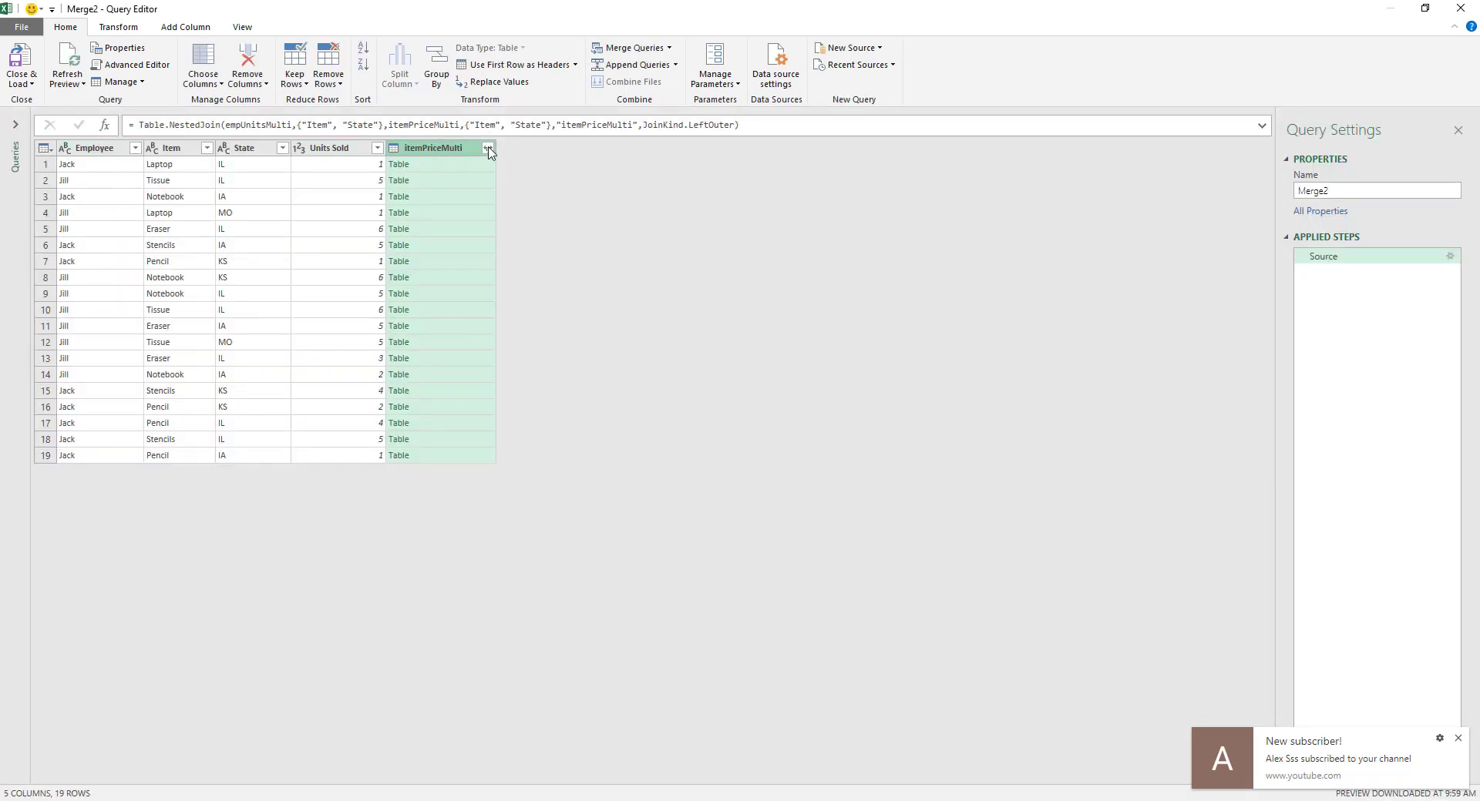
Step: Expand the itemPriceMulti column to only Price Per Unit, without the original column name as prefix, and load the merged query with default settings
click(487, 149)
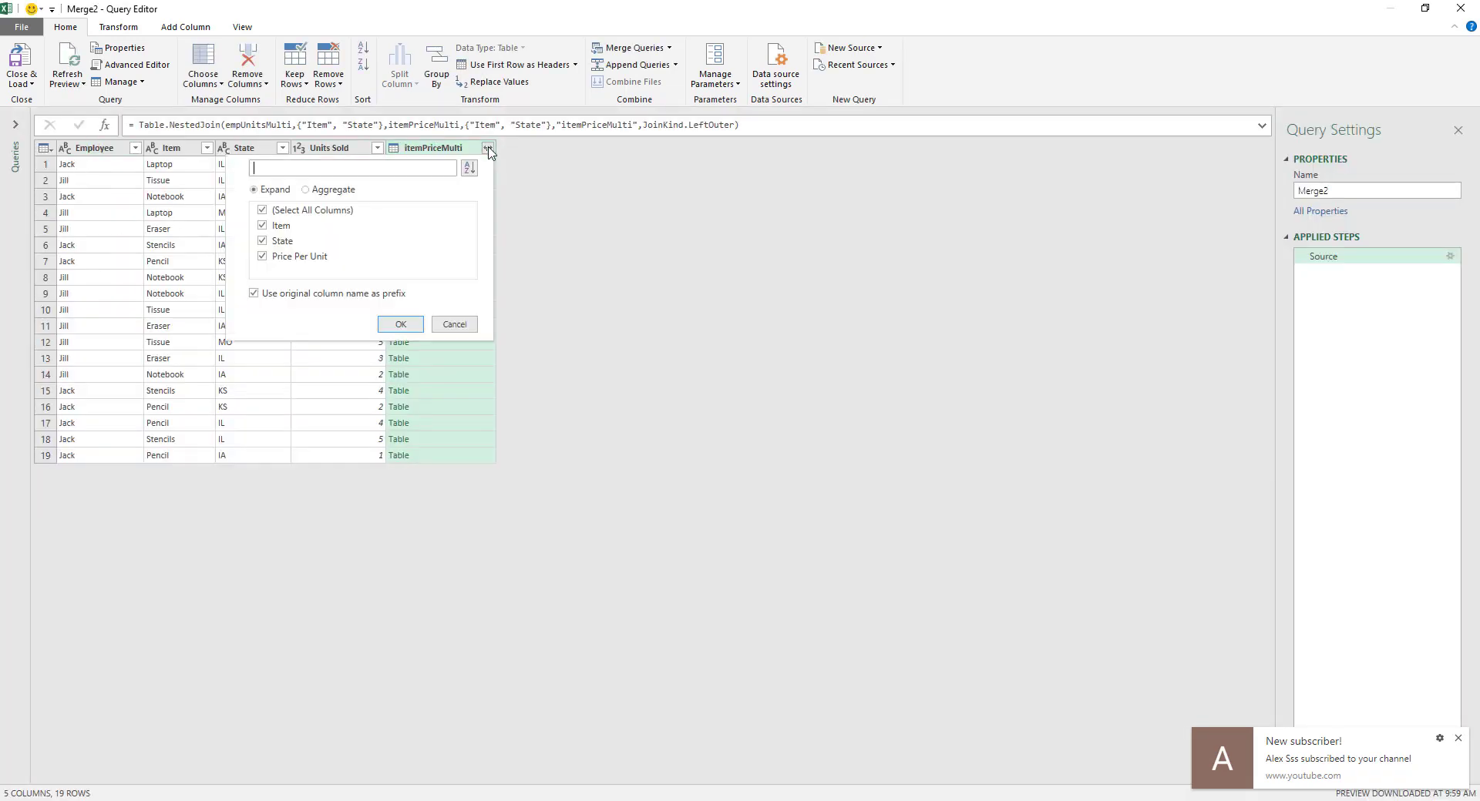
click(276, 296)
click(287, 211)
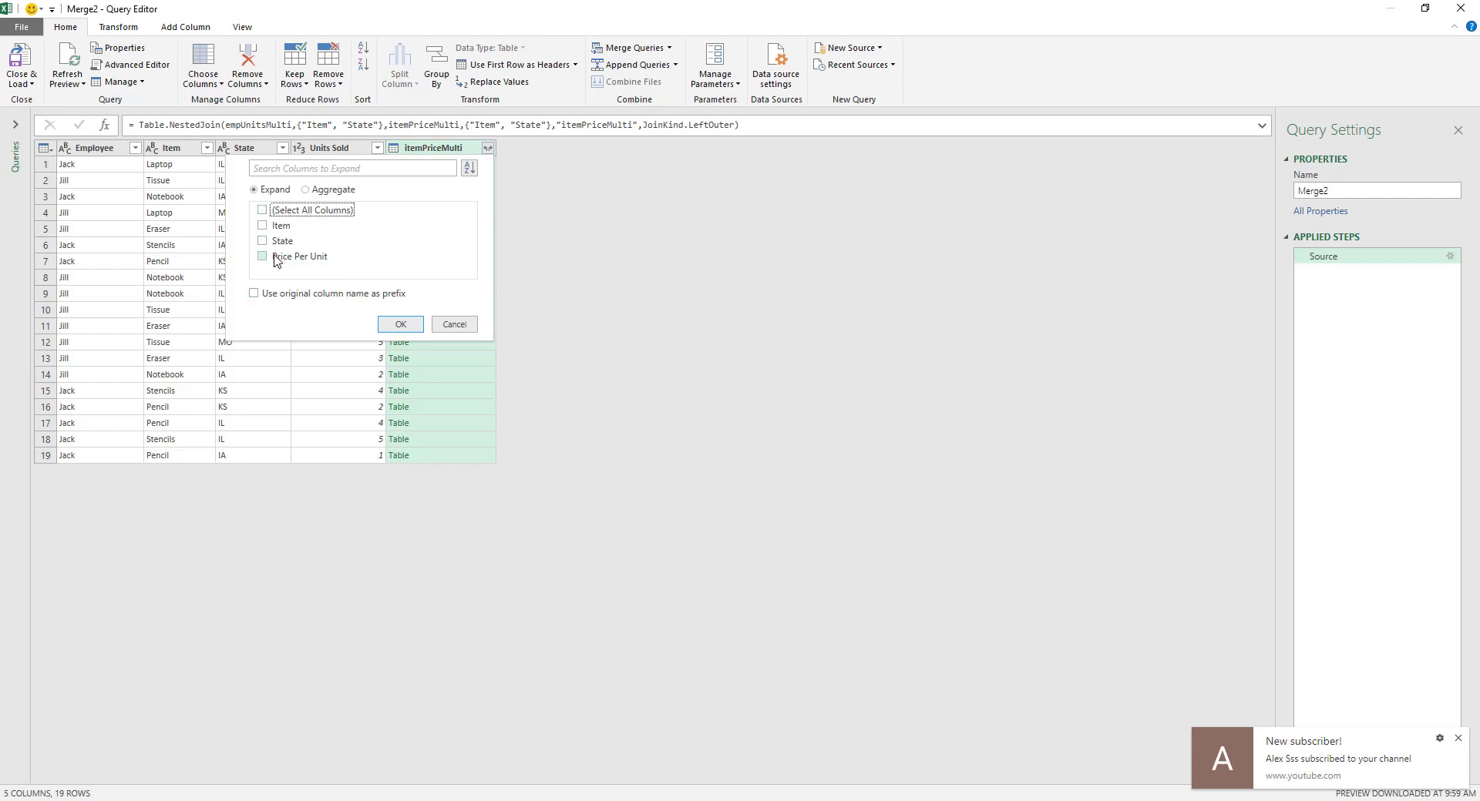
click(258, 257)
click(282, 262)
click(399, 327)
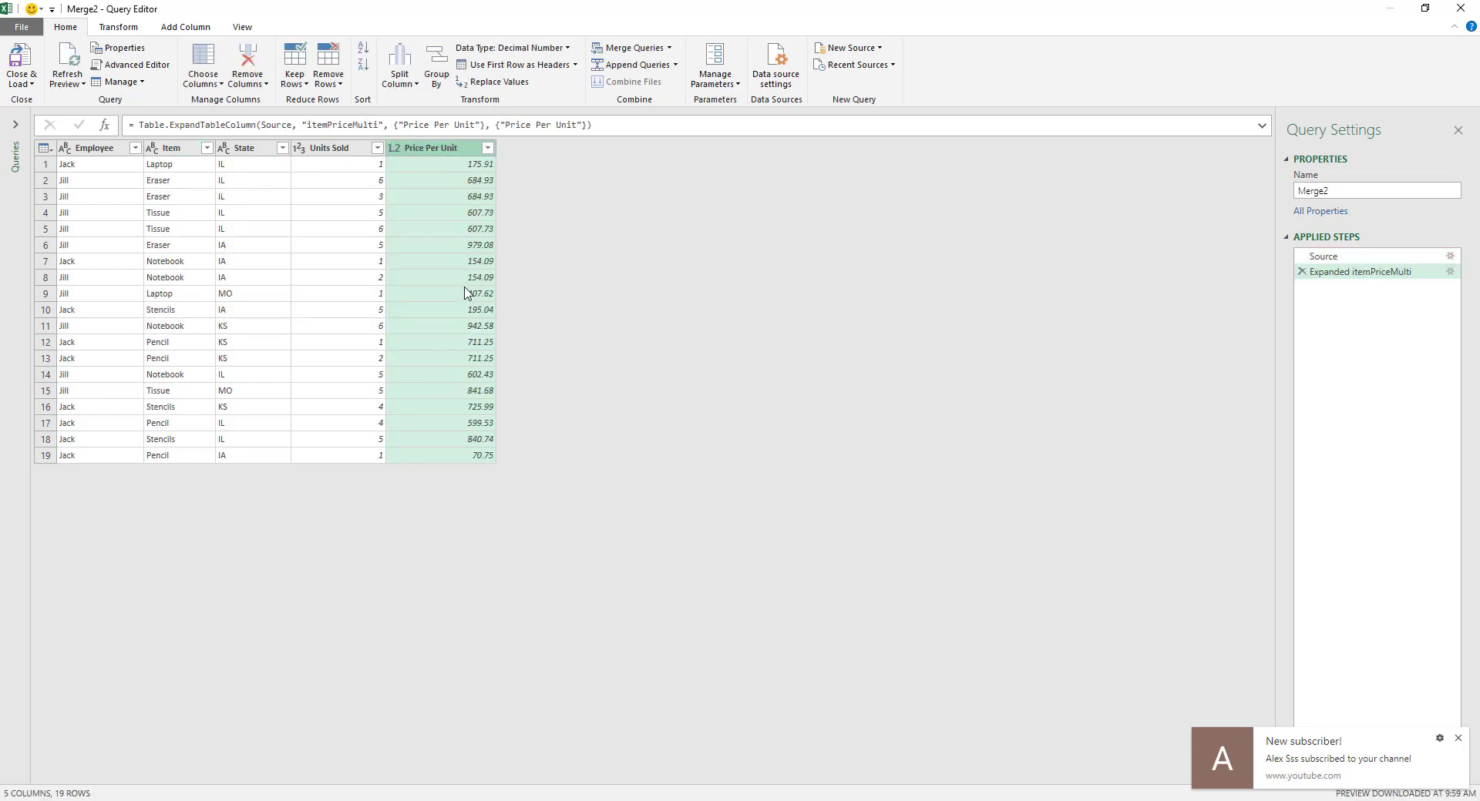
click(21, 85)
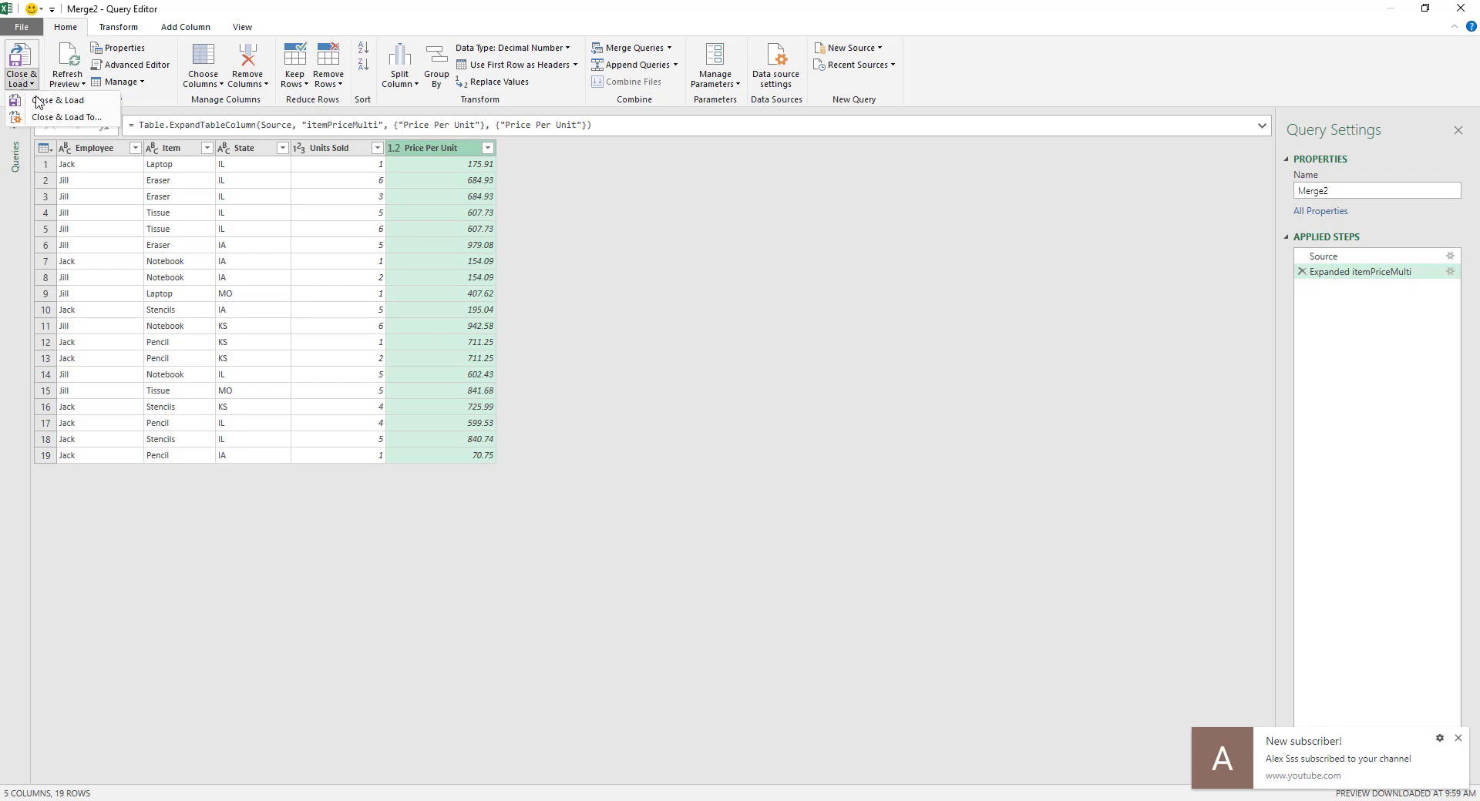
click(43, 102)
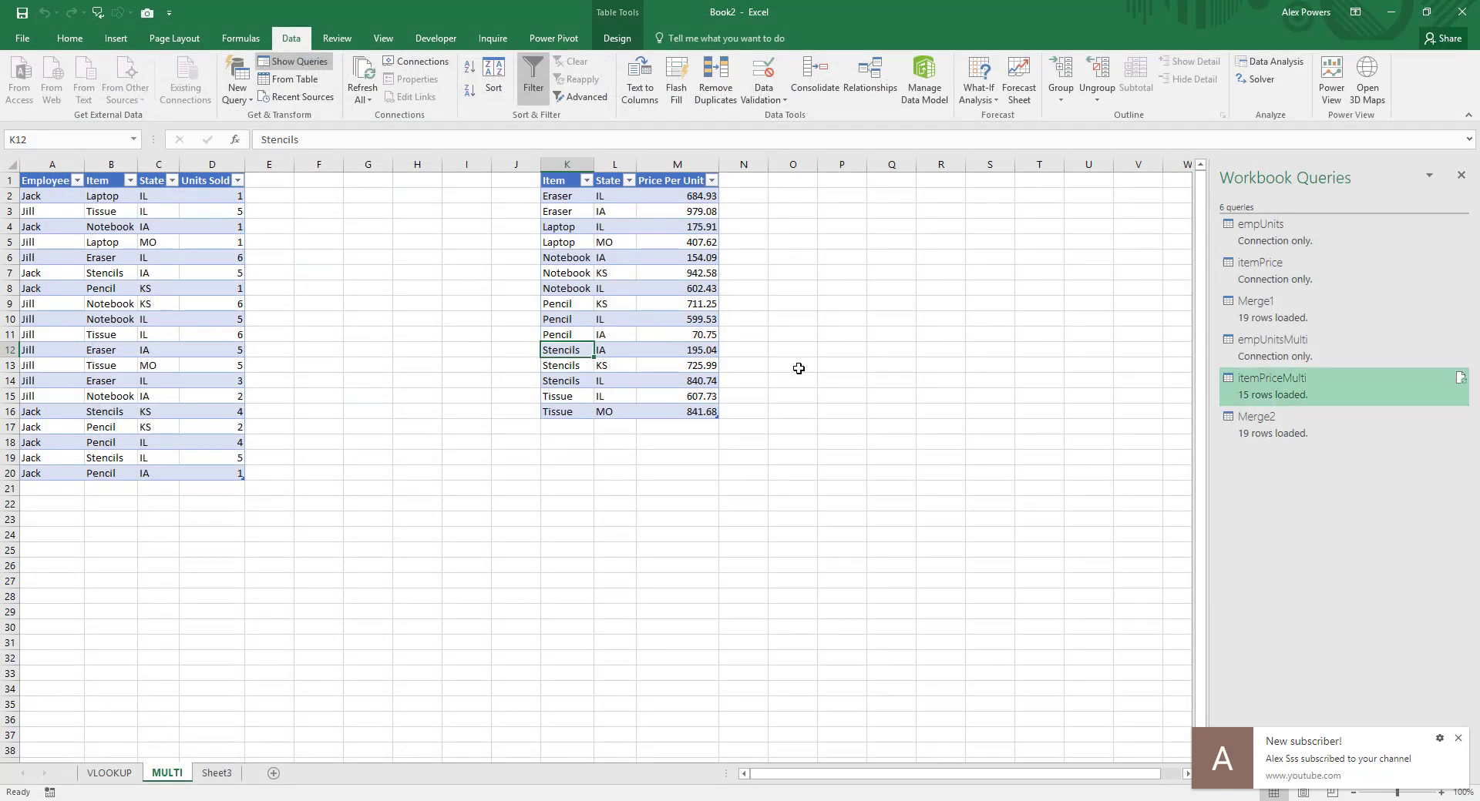
Step: Add a Price Per Unit column to the sales table by entering that header in cell E1
click(270, 182)
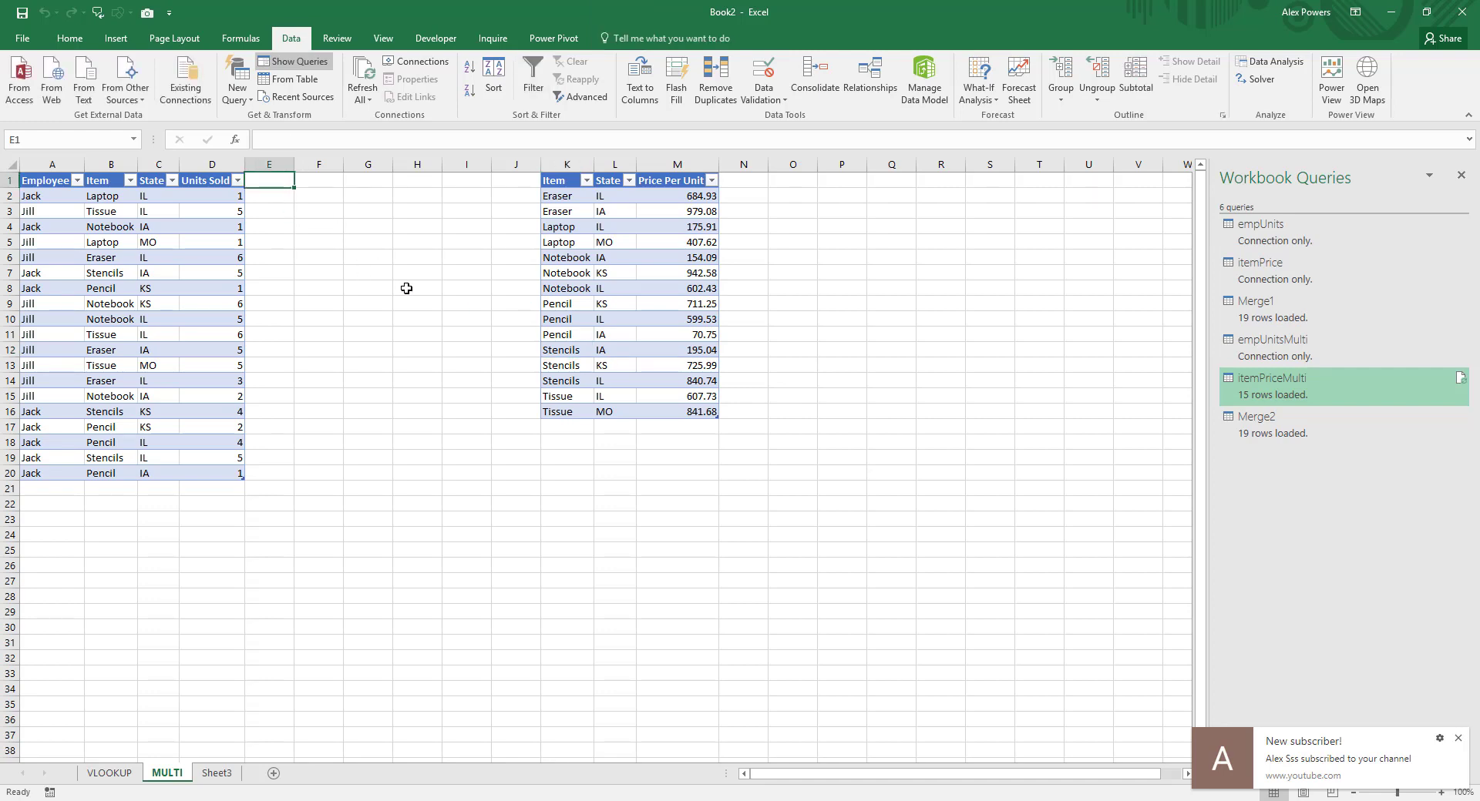
text(Price Per Unit)
key(Return)
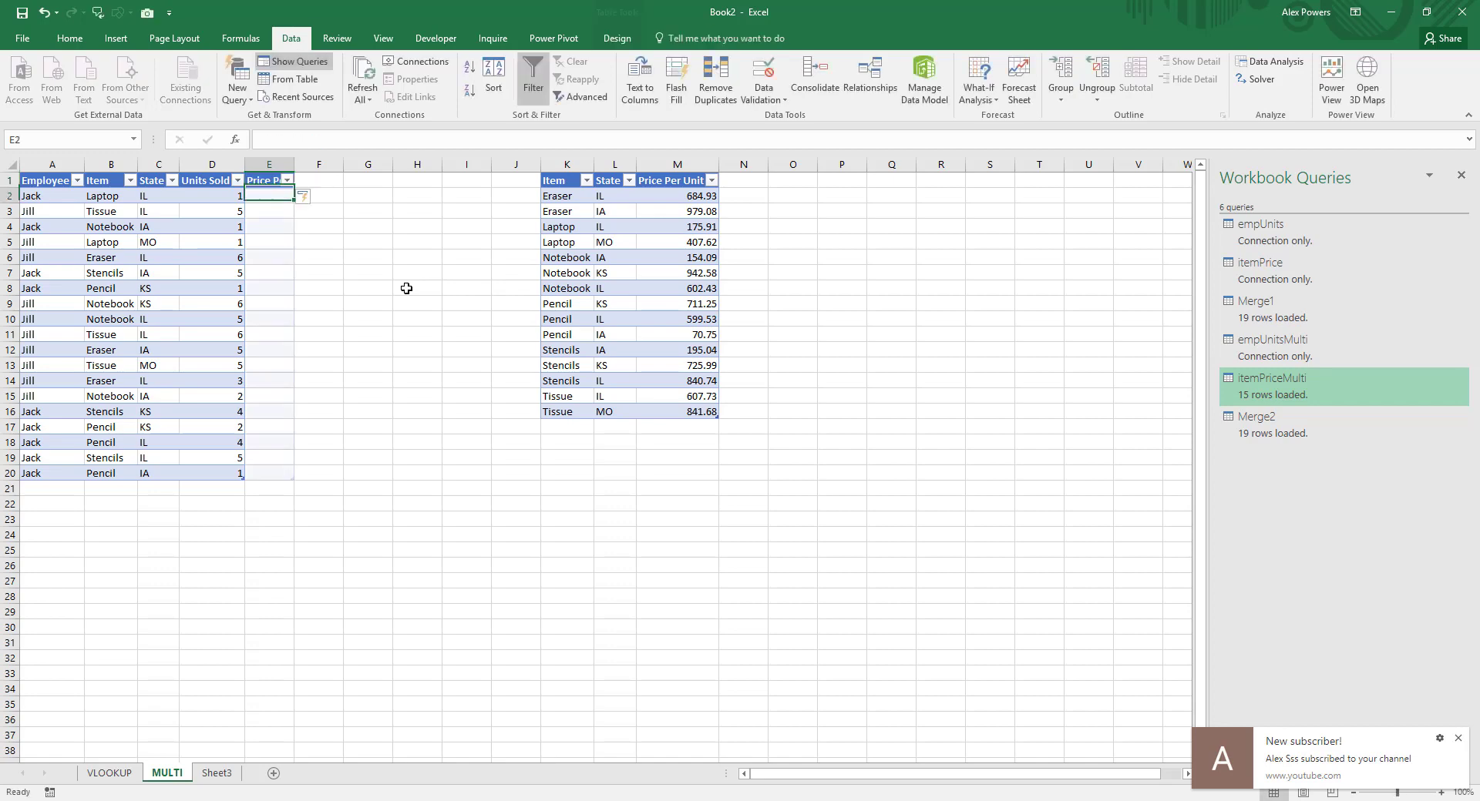
Step: Start a formula in cell E2 with INDEX, using itemPriceMulti[Price Per Unit] as the array
drag(293, 169, 329, 171)
scroll(382, 262, up, 3)
click(356, 142)
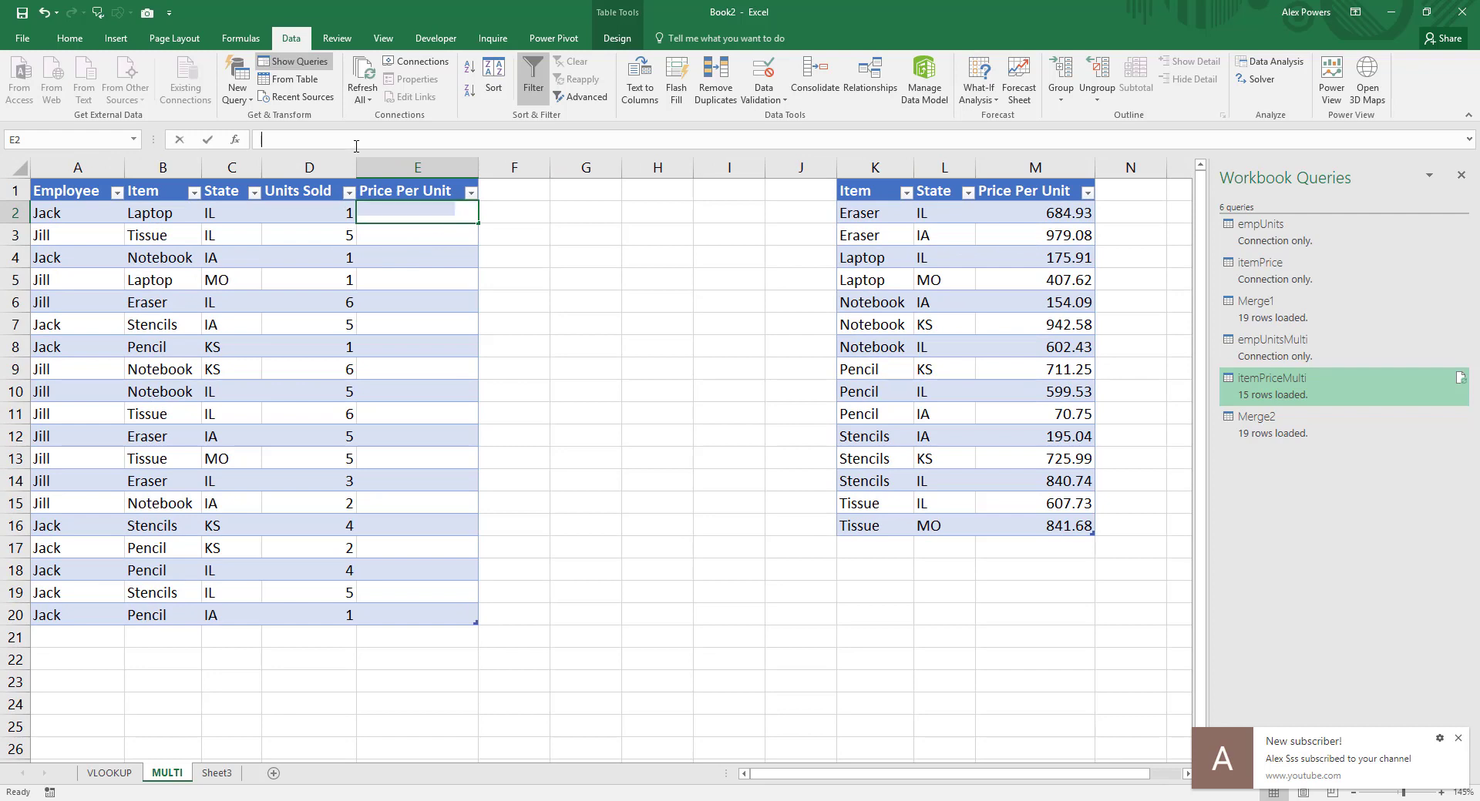
text(=INDEX()
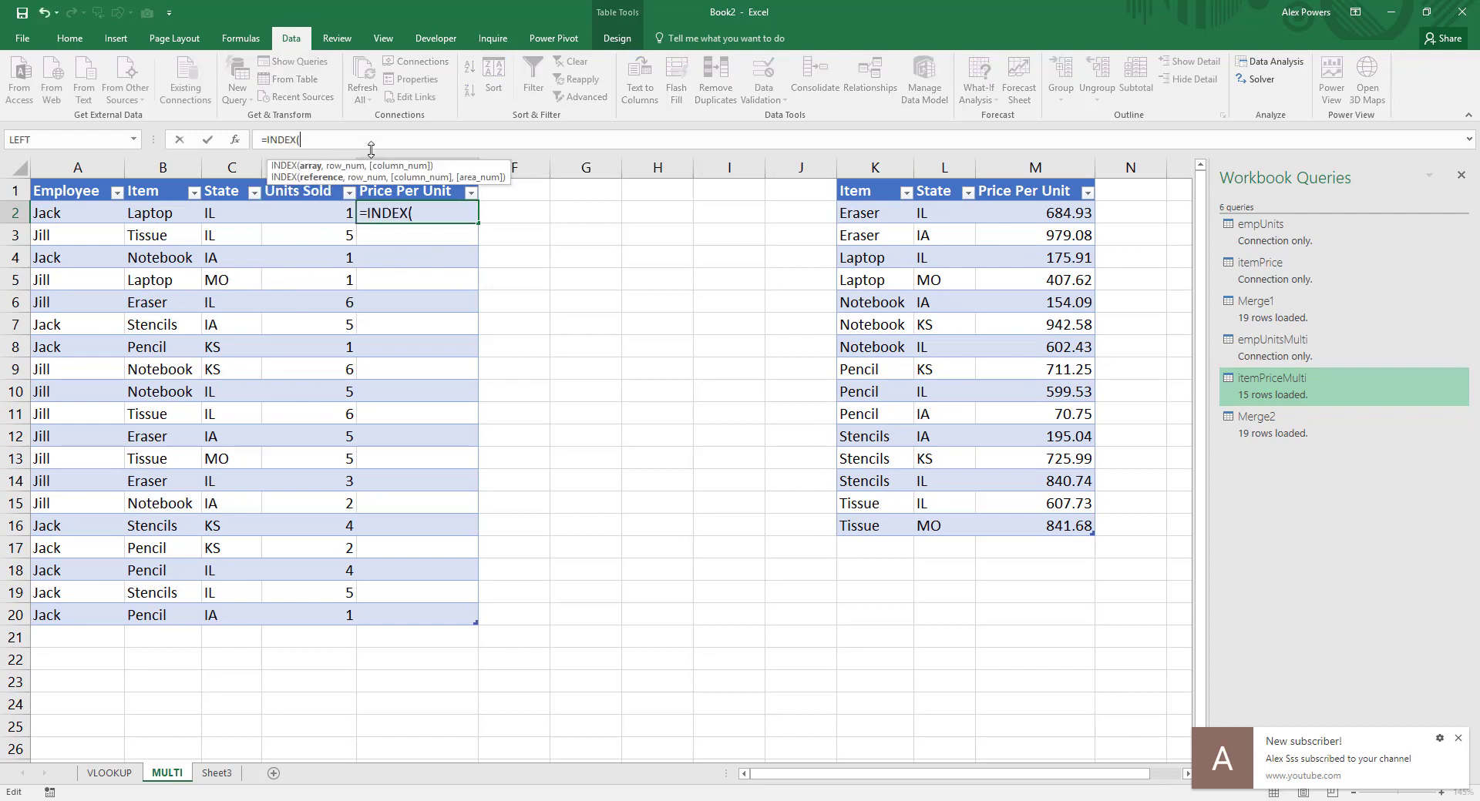
text(price)
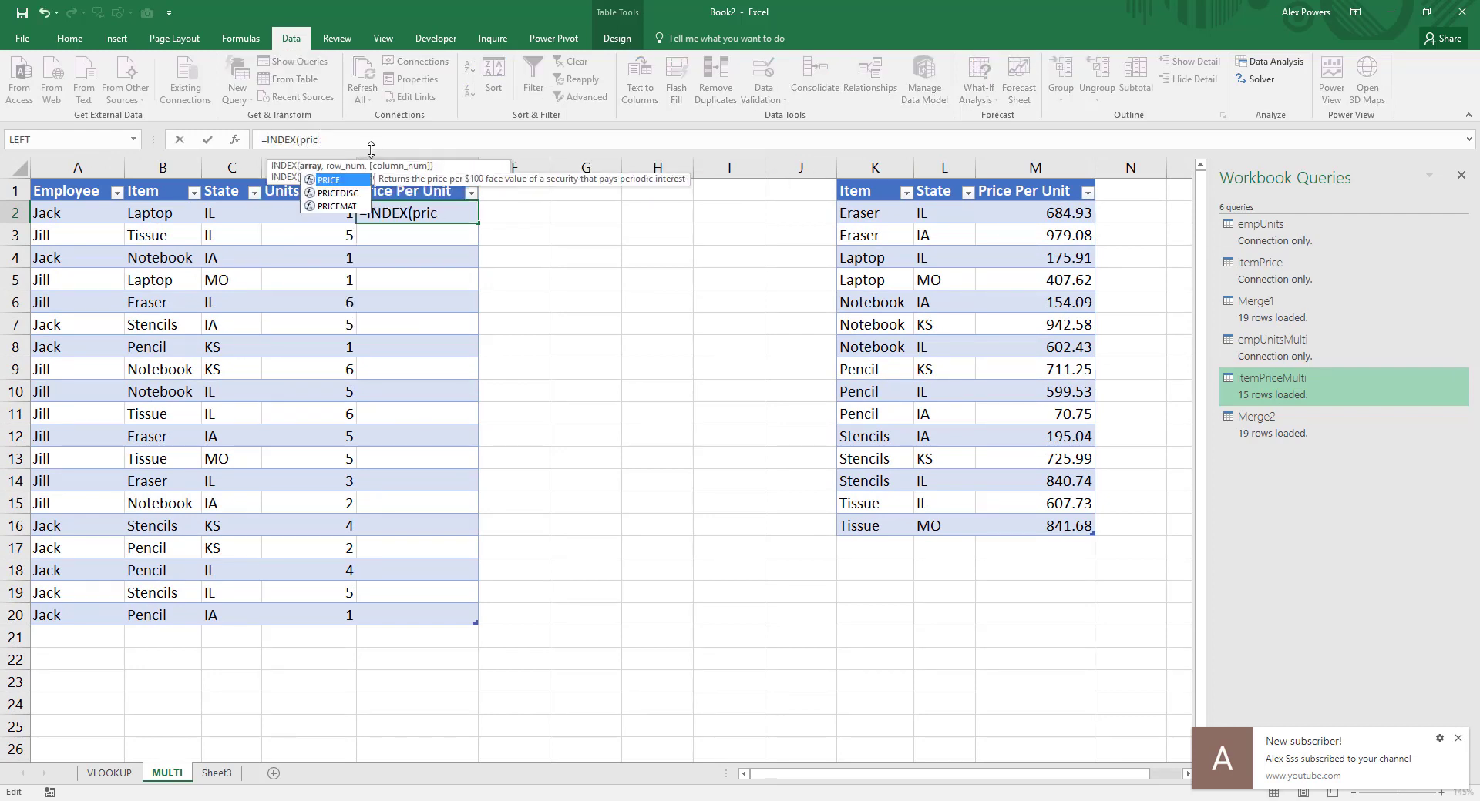
key(BackSpace)
key(BackSpace)
key(BackSpace)
key(BackSpace)
text(item)
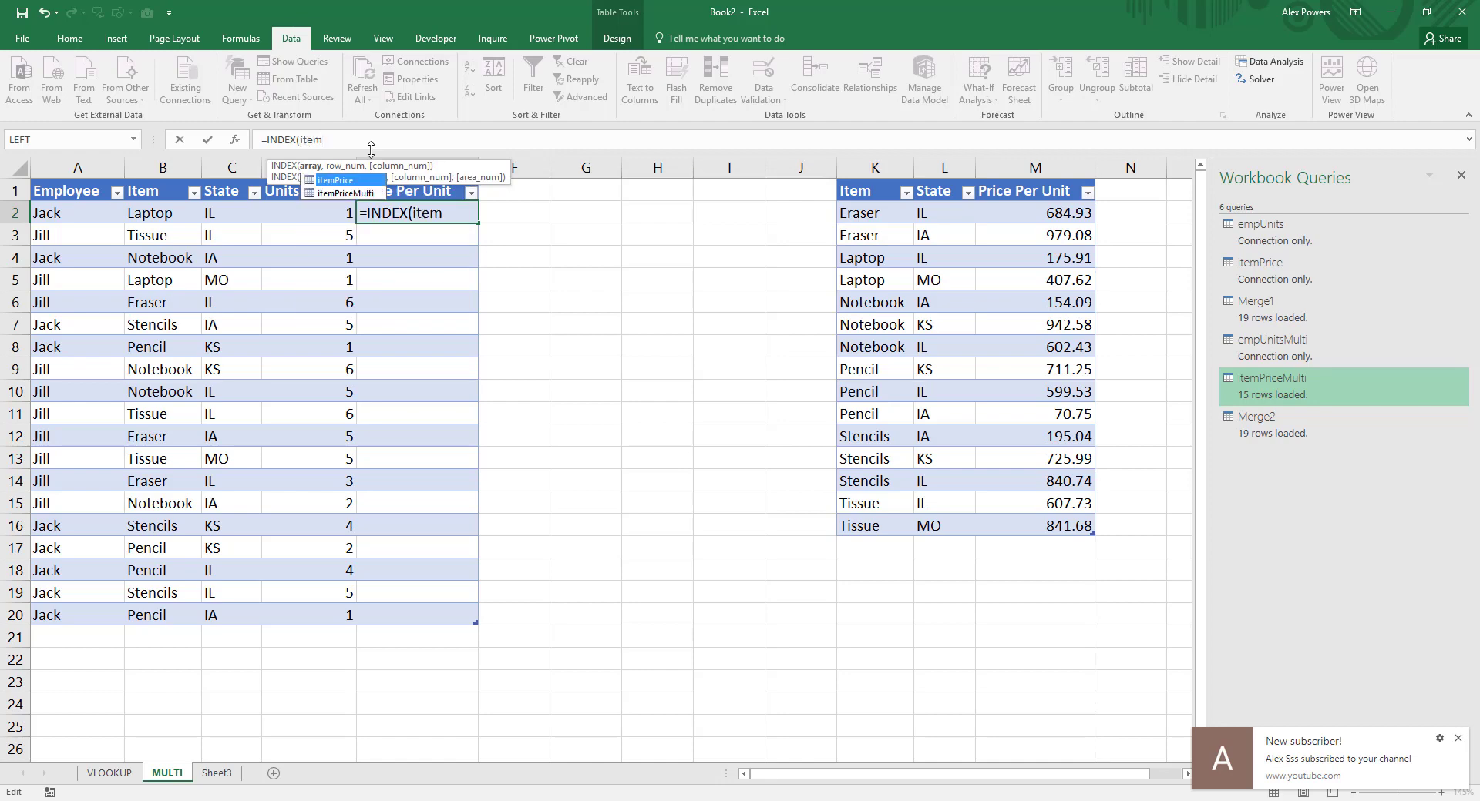
key(Down)
key(Tab)
text([pri)
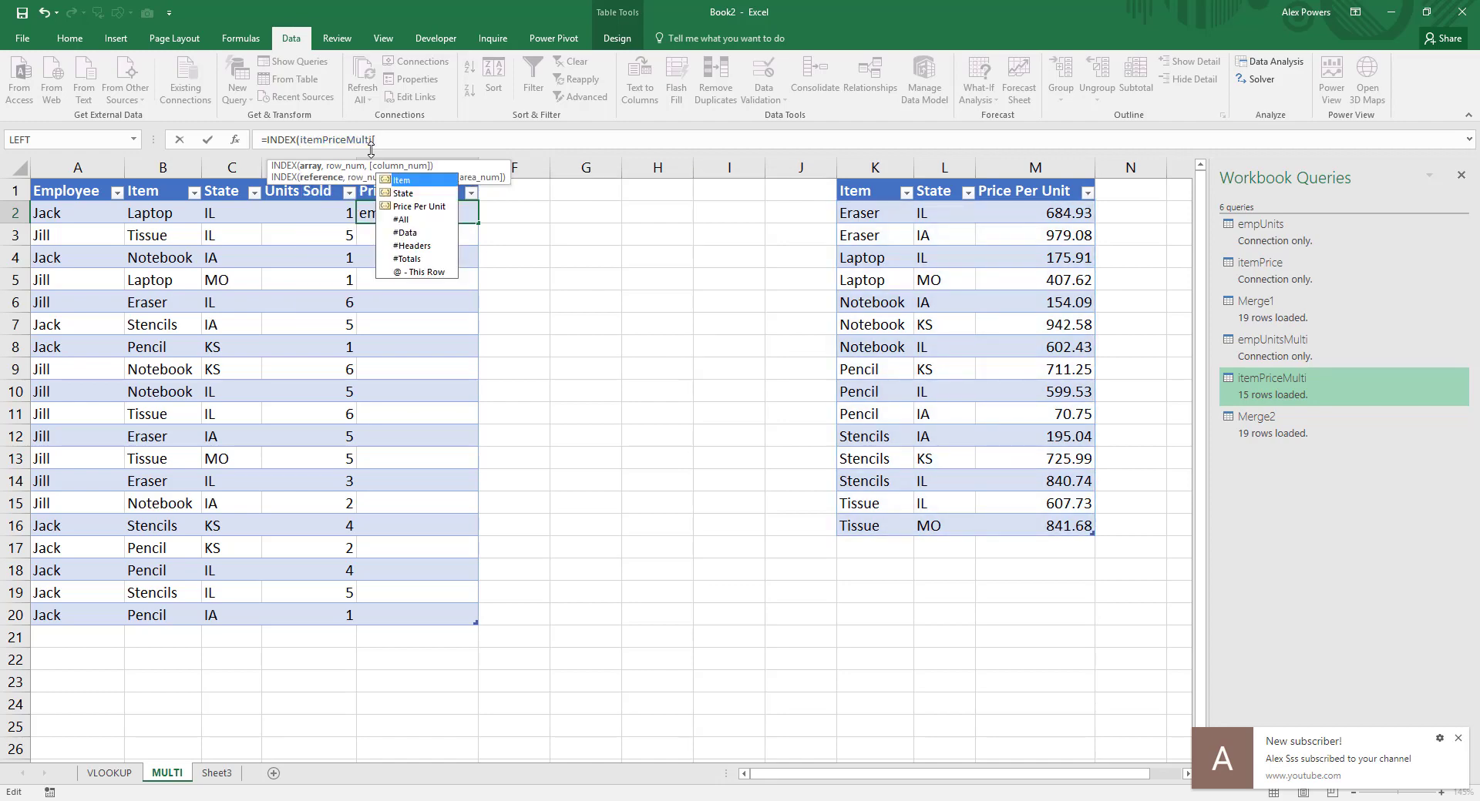
key(Tab)
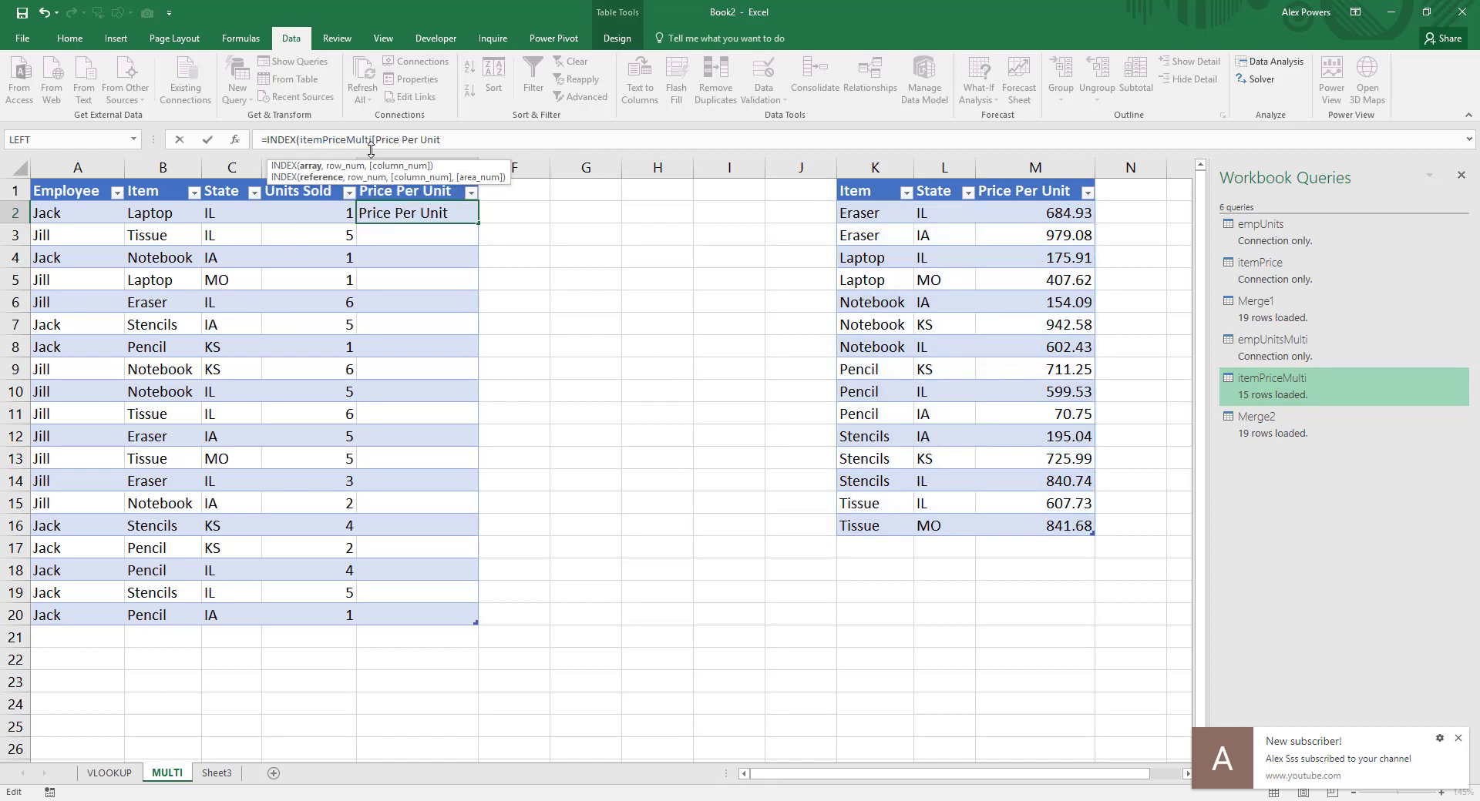
text(],MATCH()
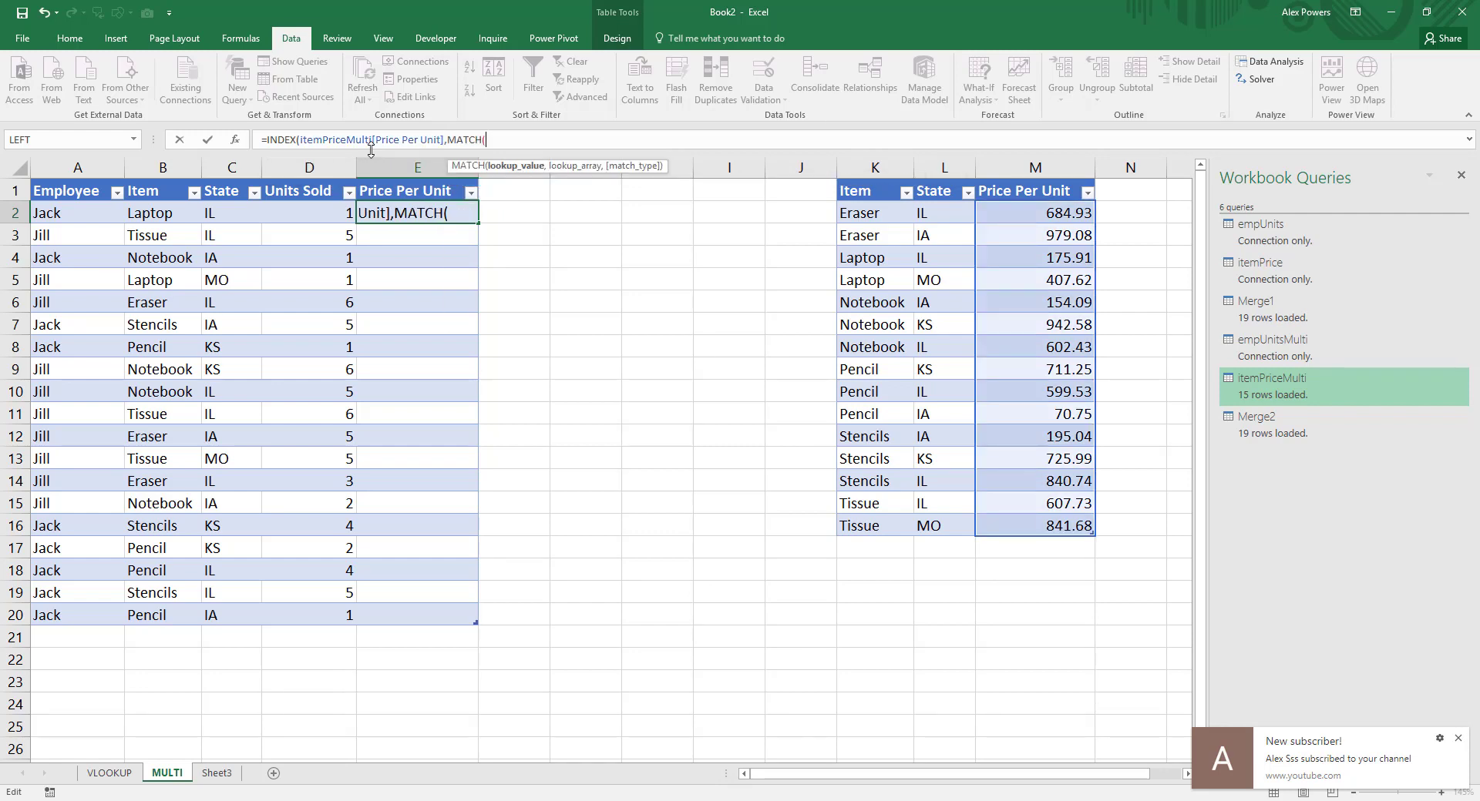
text(1,item)
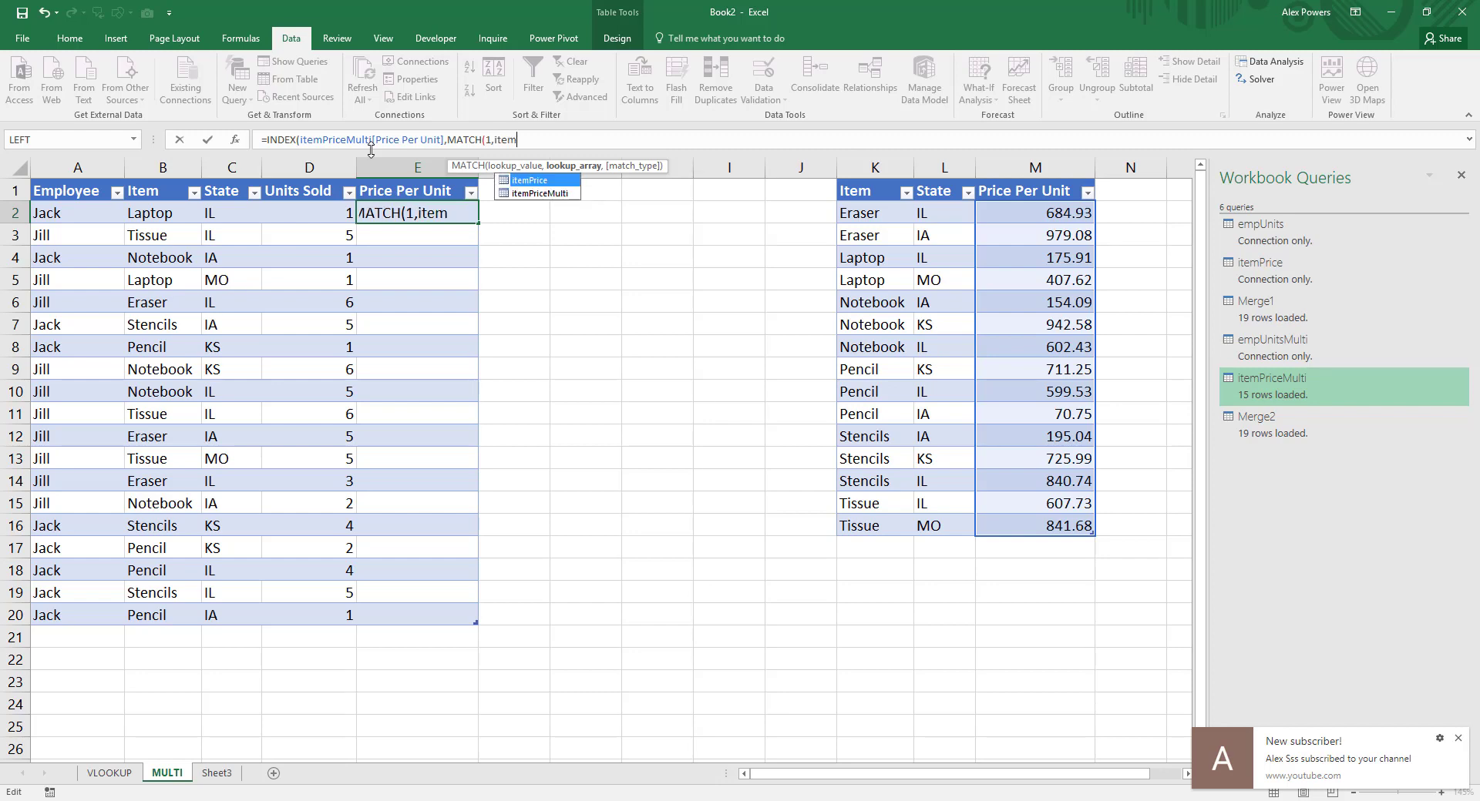
key(Down)
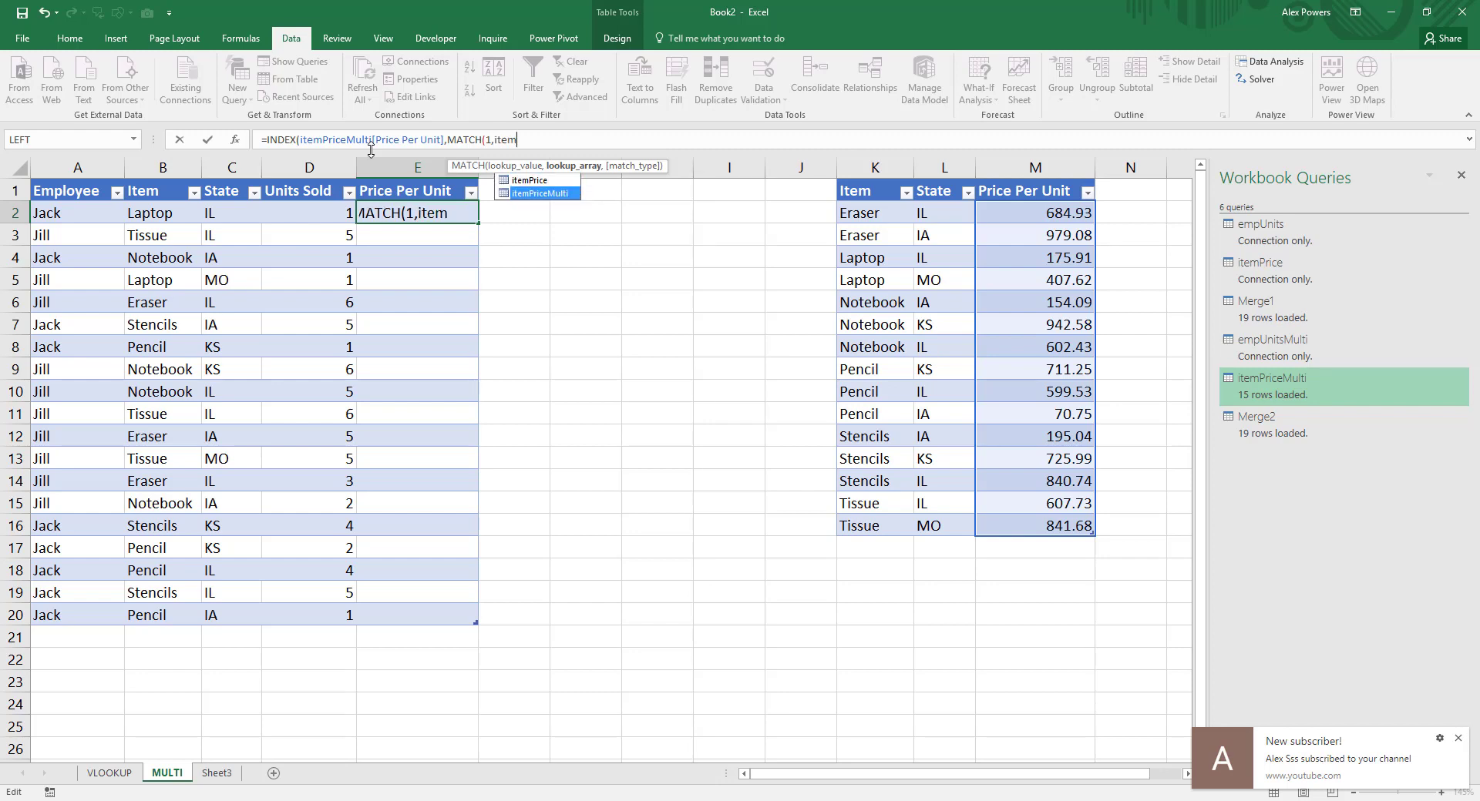
key(BackSpace)
key(BackSpace)
key(BackSpace)
key(BackSpace)
text((item)
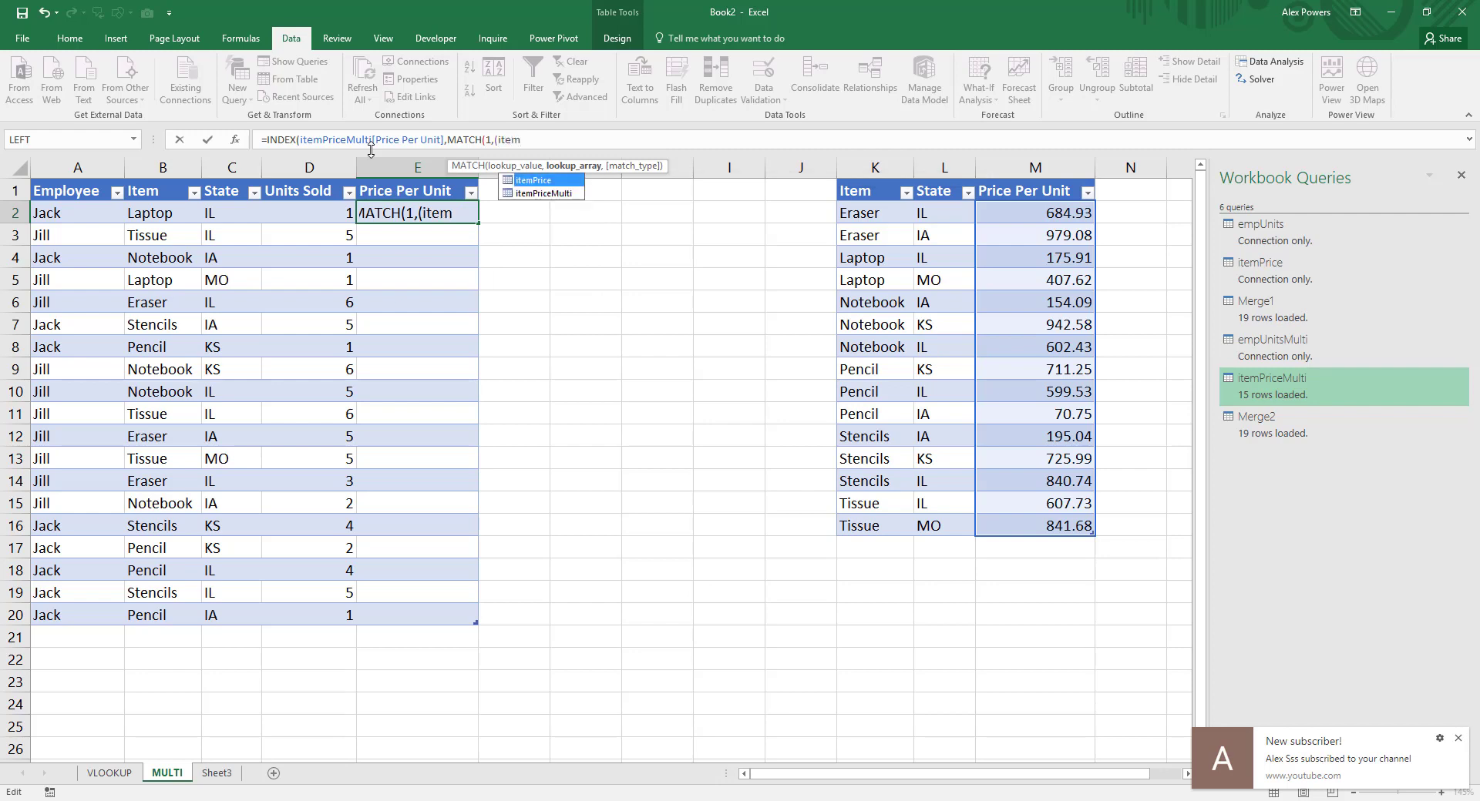
key(Down)
key(Tab)
text([State)
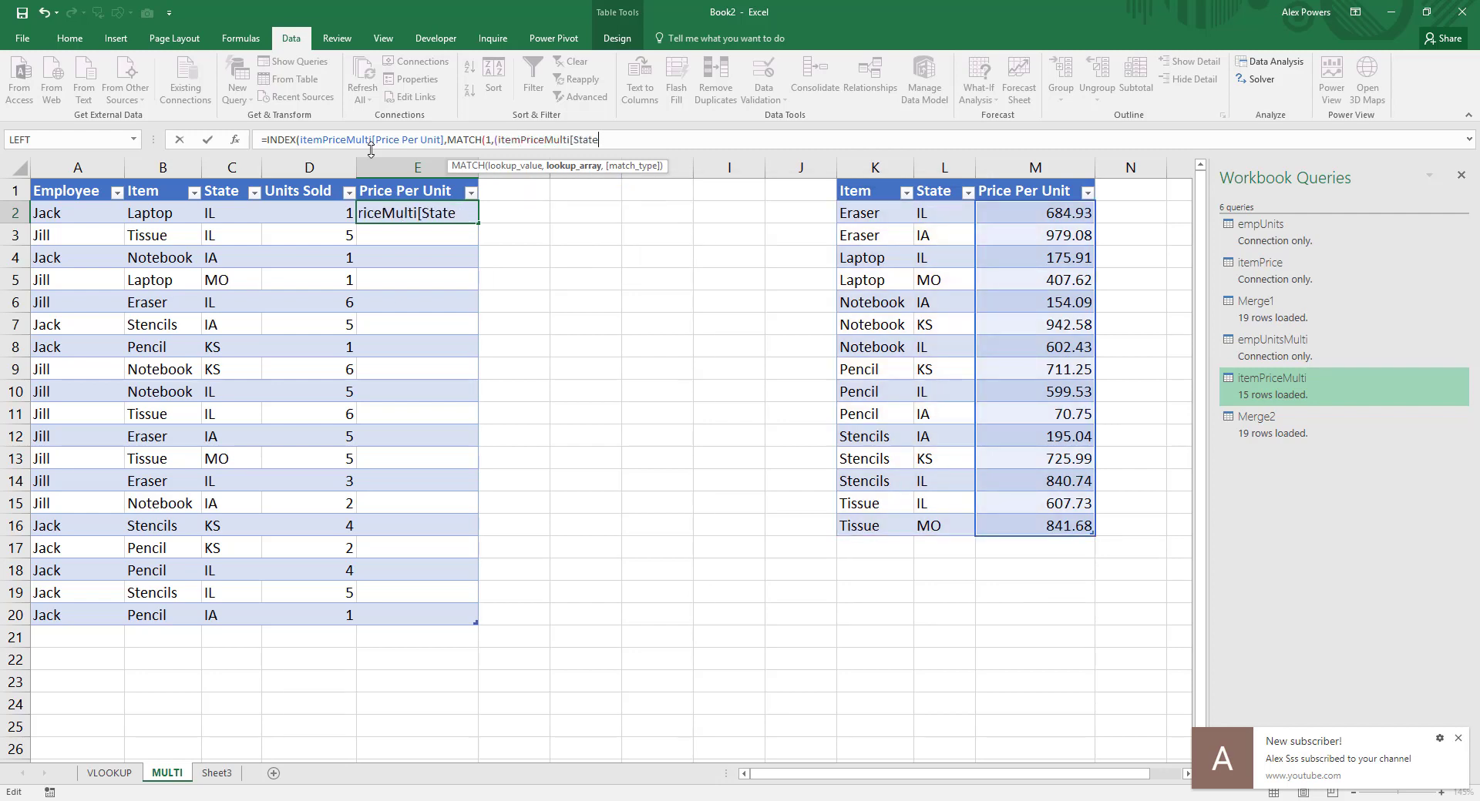
text(]=[@)
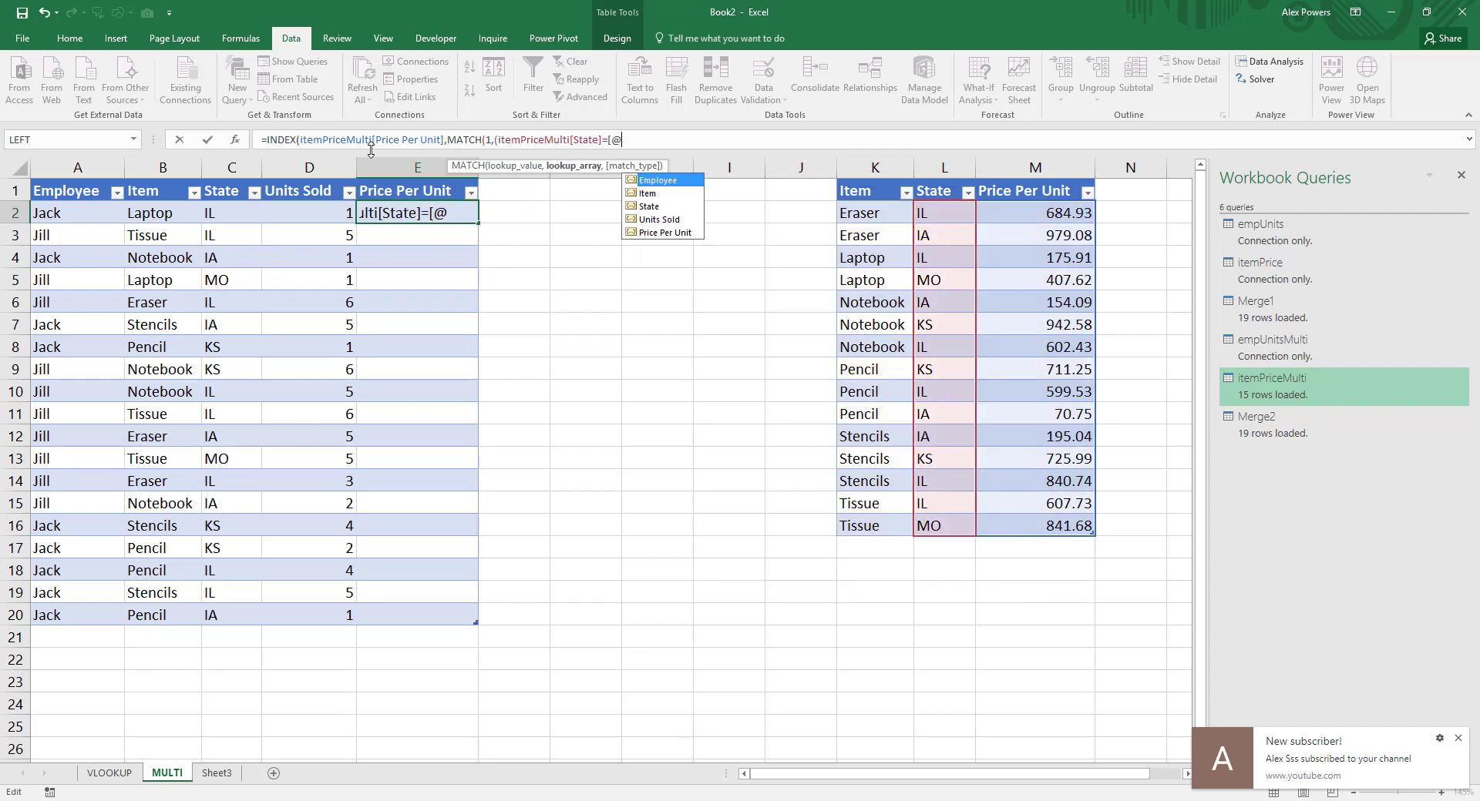
text(State])
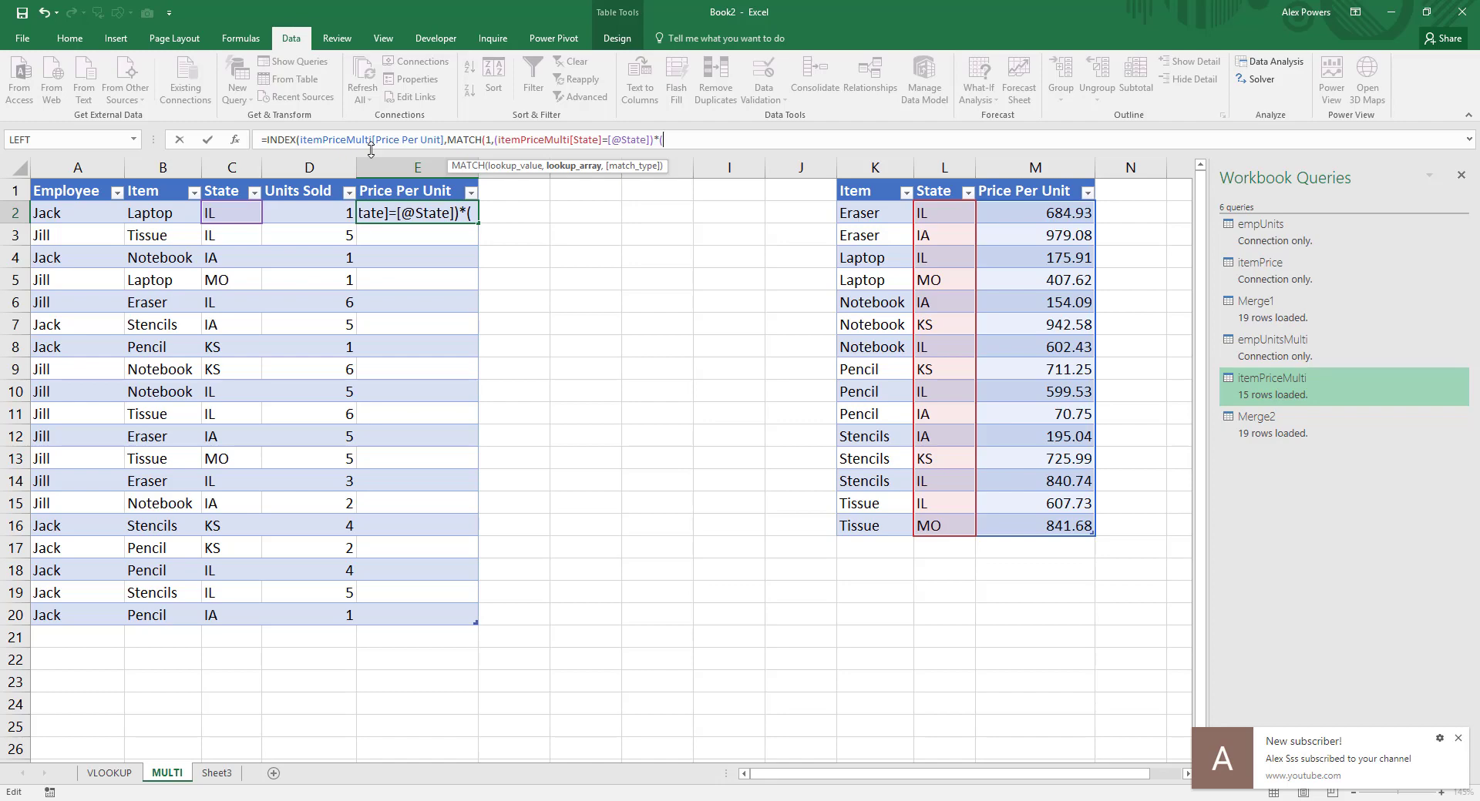
text()*(item)
key(Down)
key(Tab)
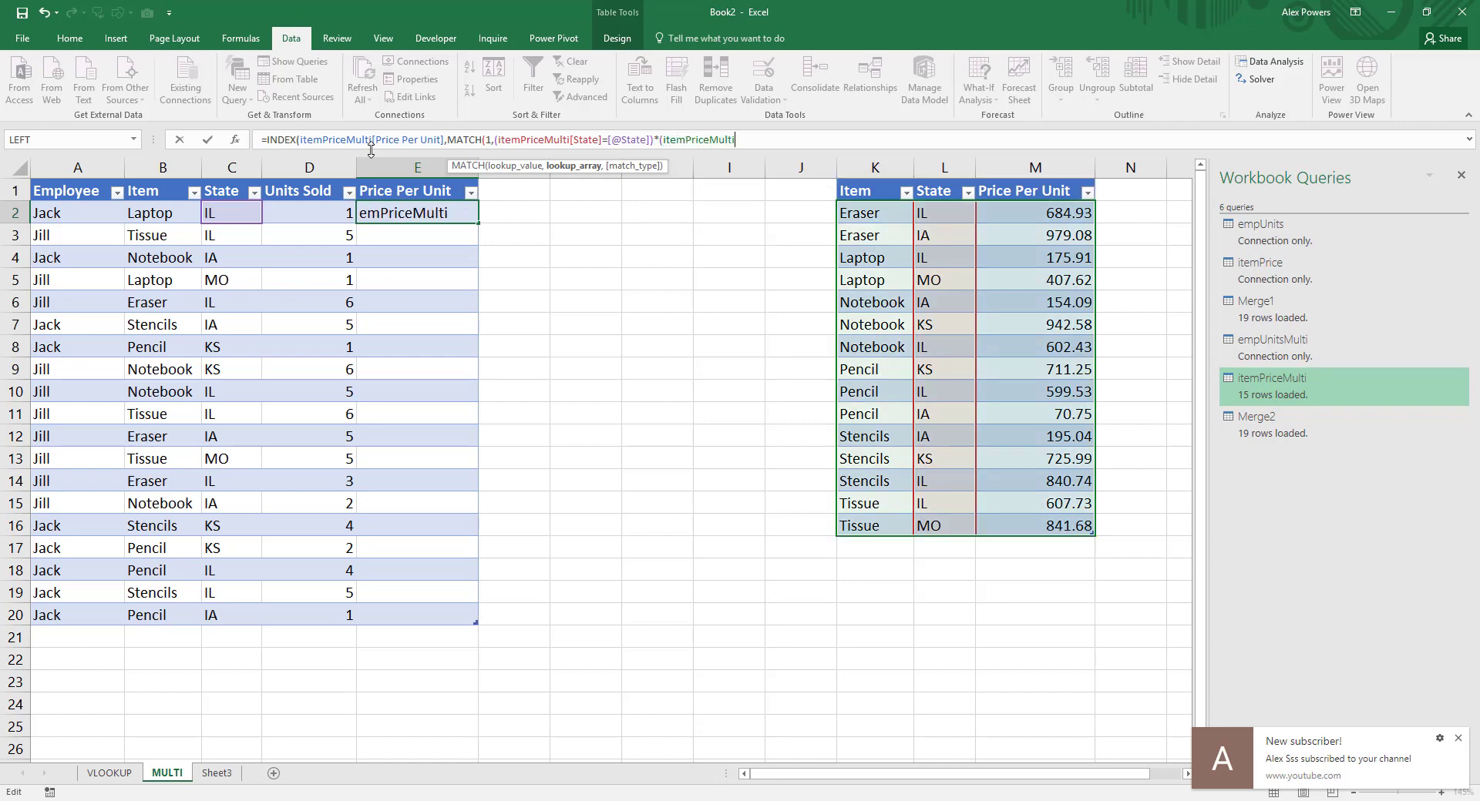
text([Item])
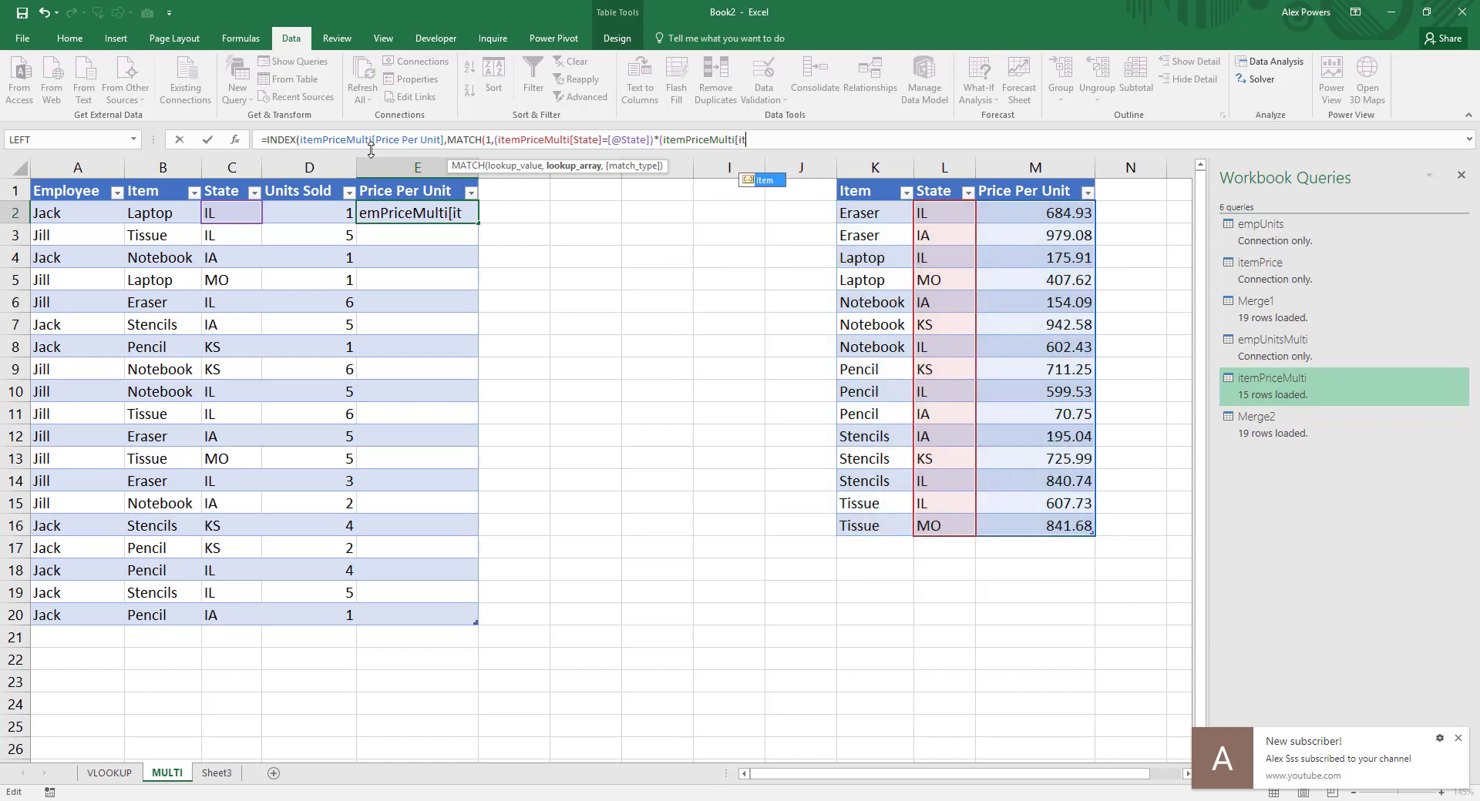
text(=[@item)
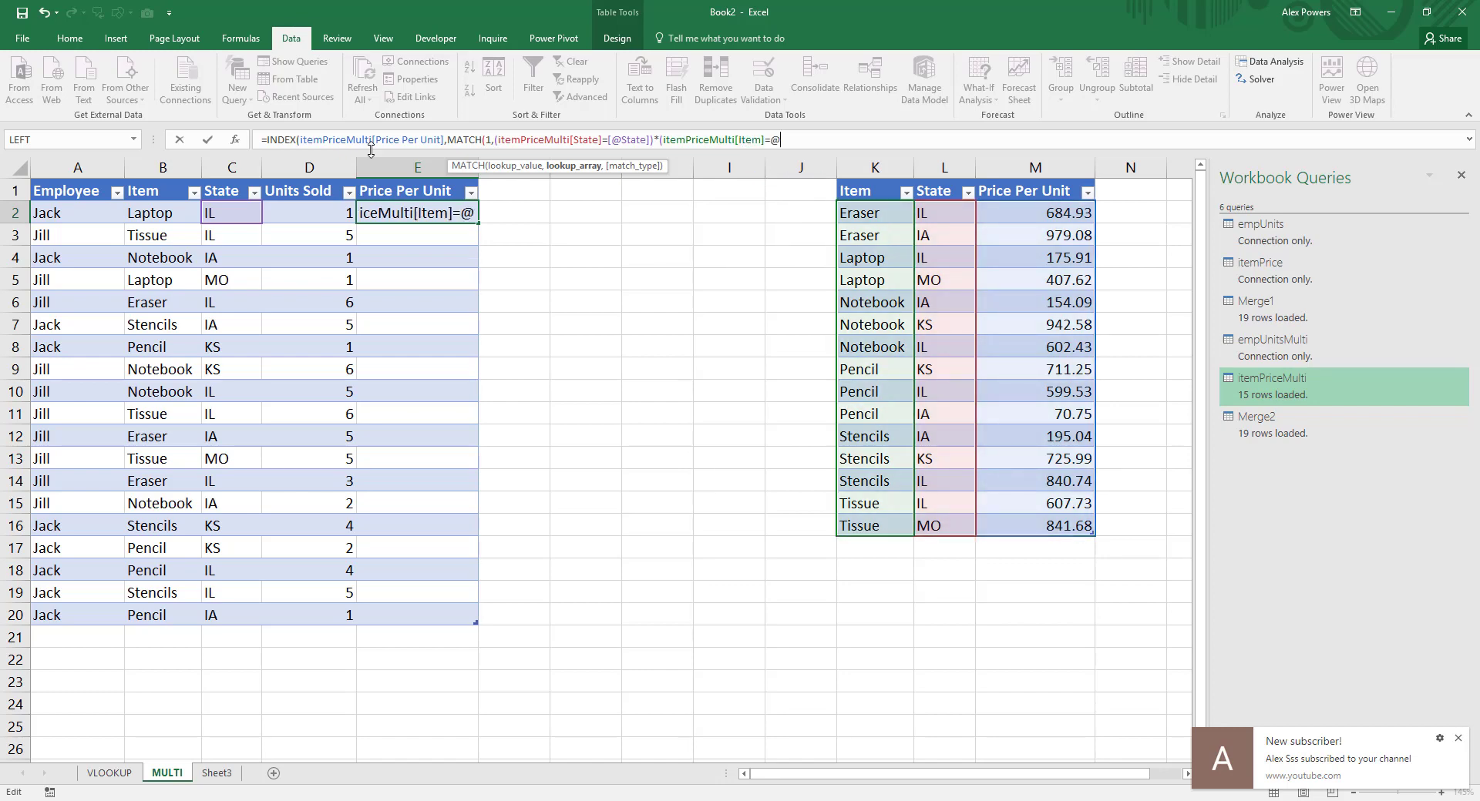
key(Tab)
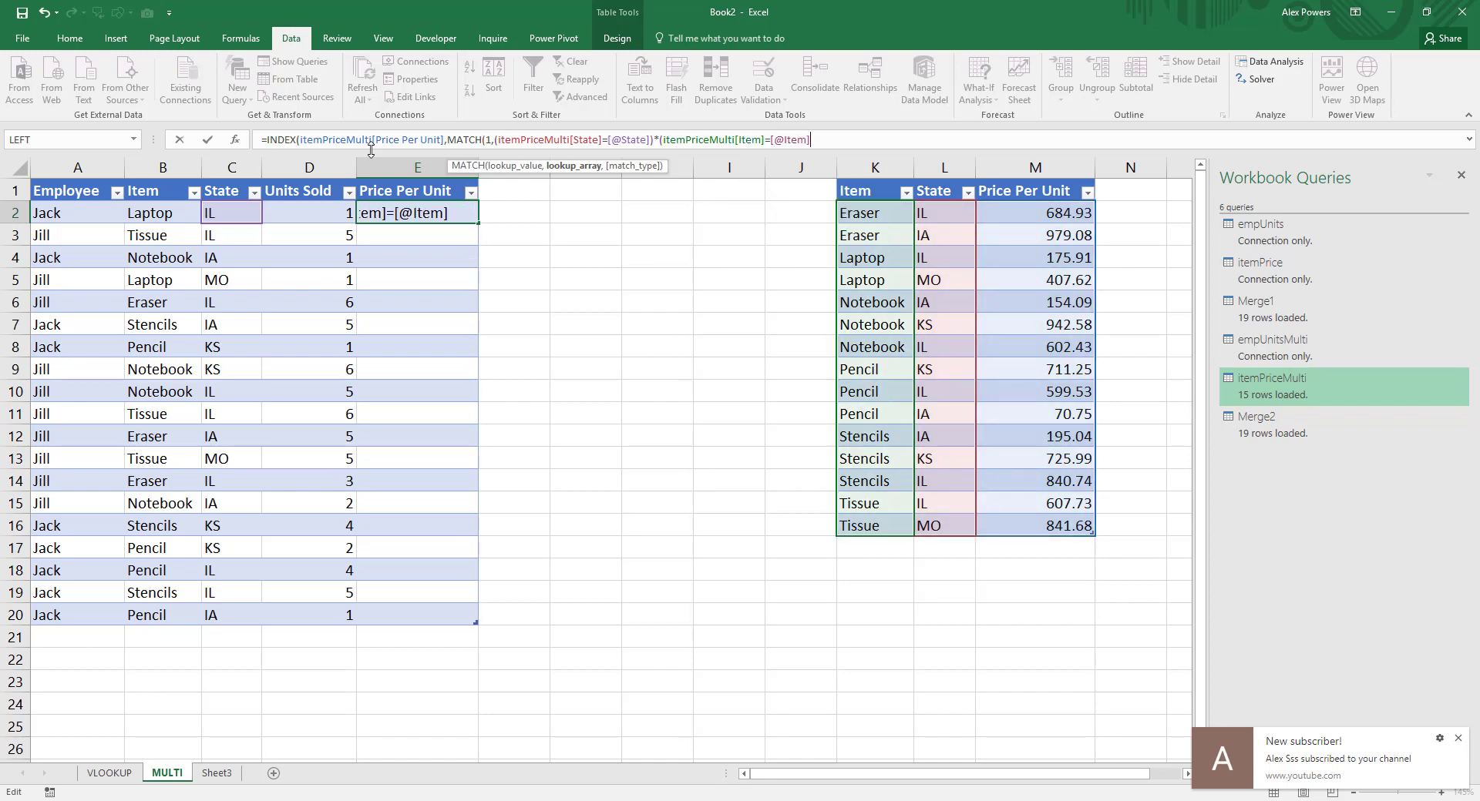
text(]),0))
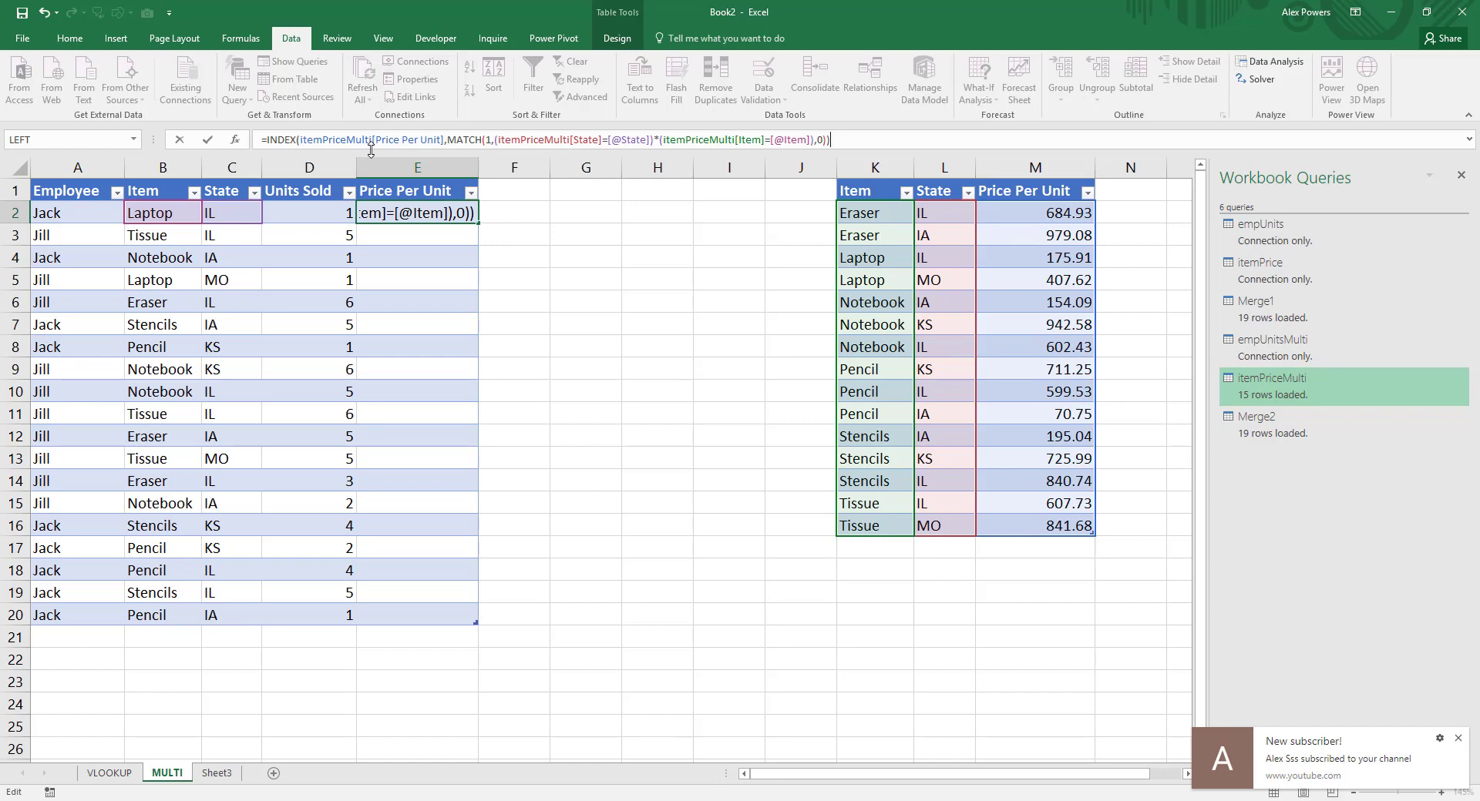
key(ctrl+shift+Return)
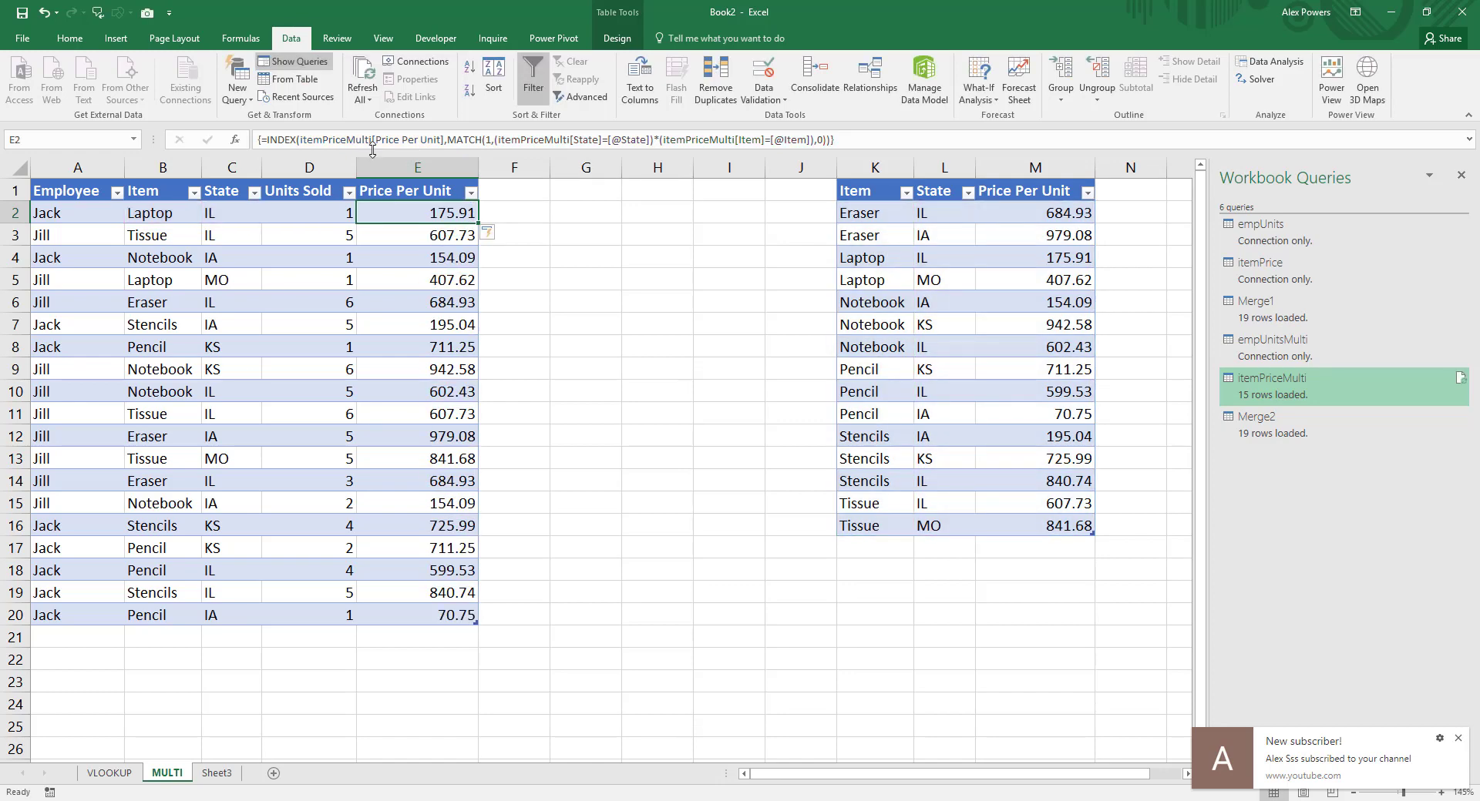
Step: Expand the formula bar, put the MATCH part of E2's formula on a new line, and re-enter it as an array formula
click(452, 141)
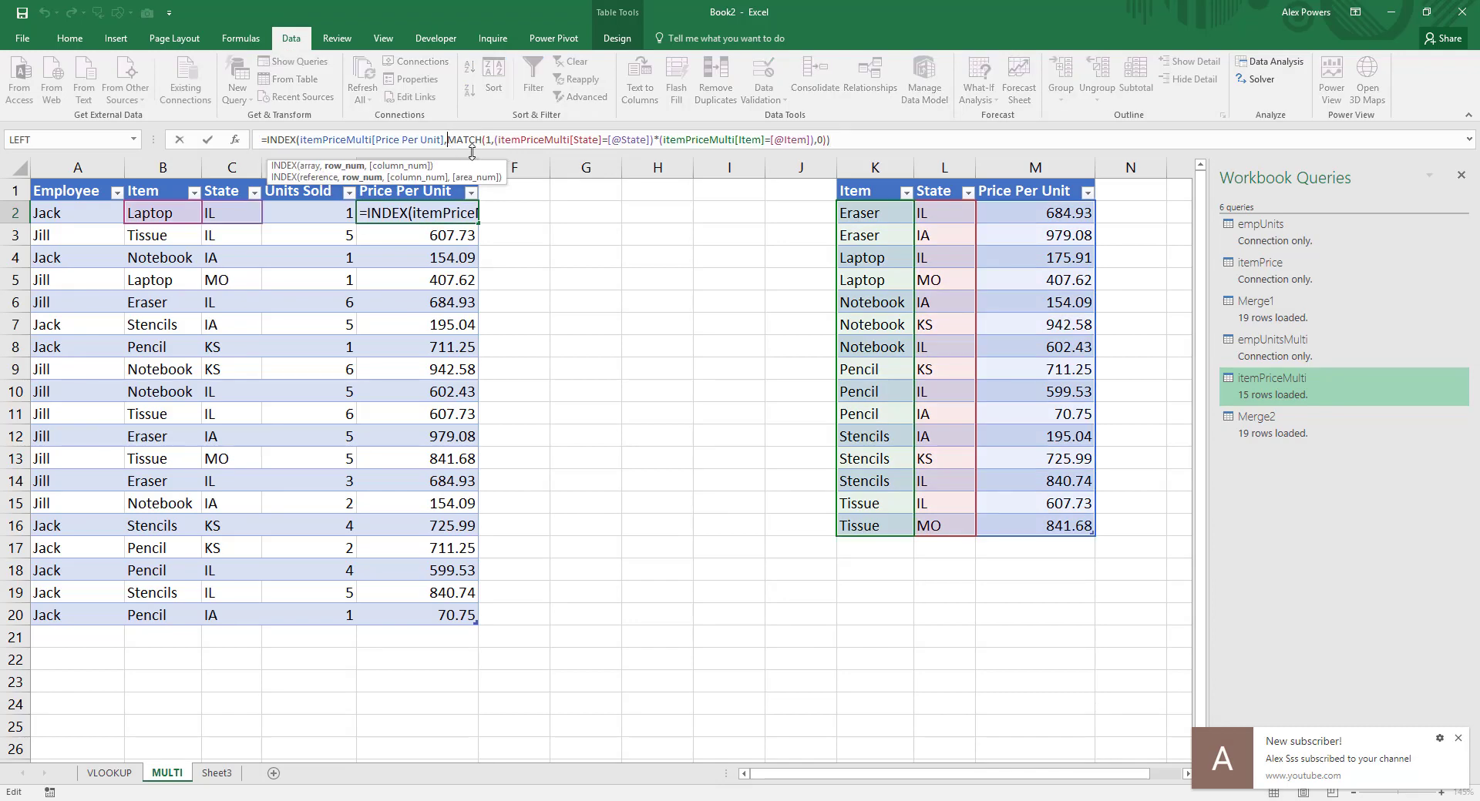
click(1468, 139)
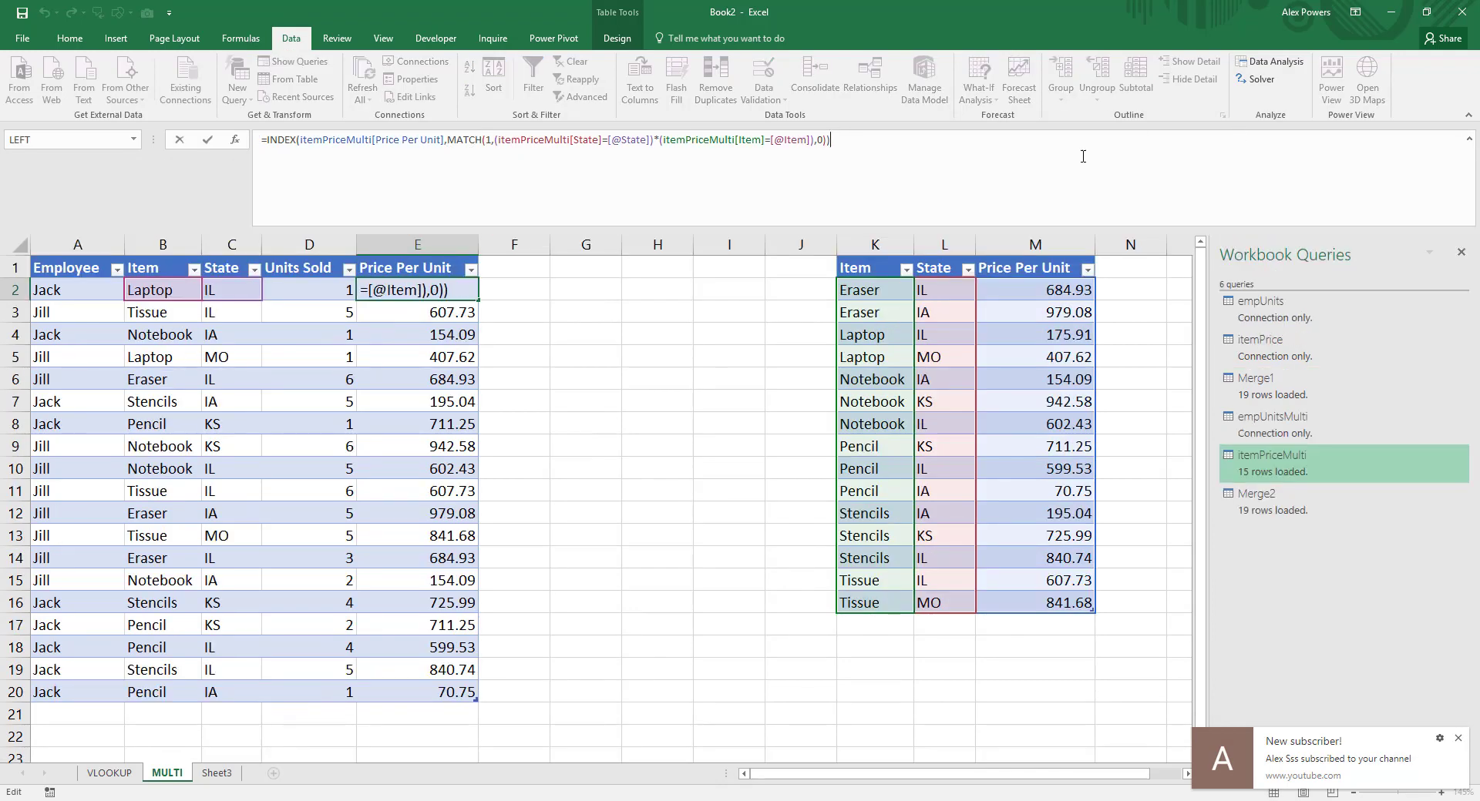
click(447, 141)
key(alt+Return)
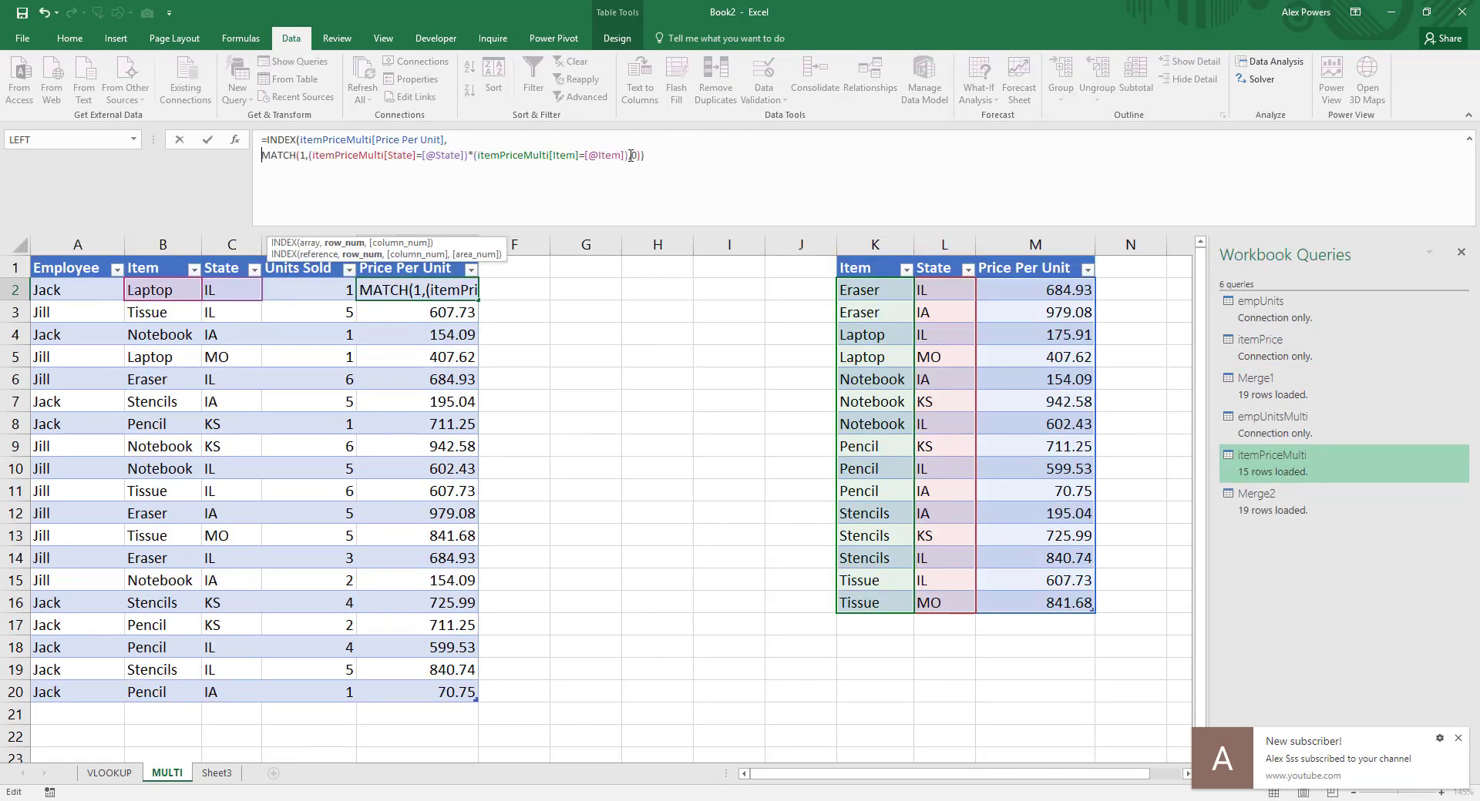
key(Return)
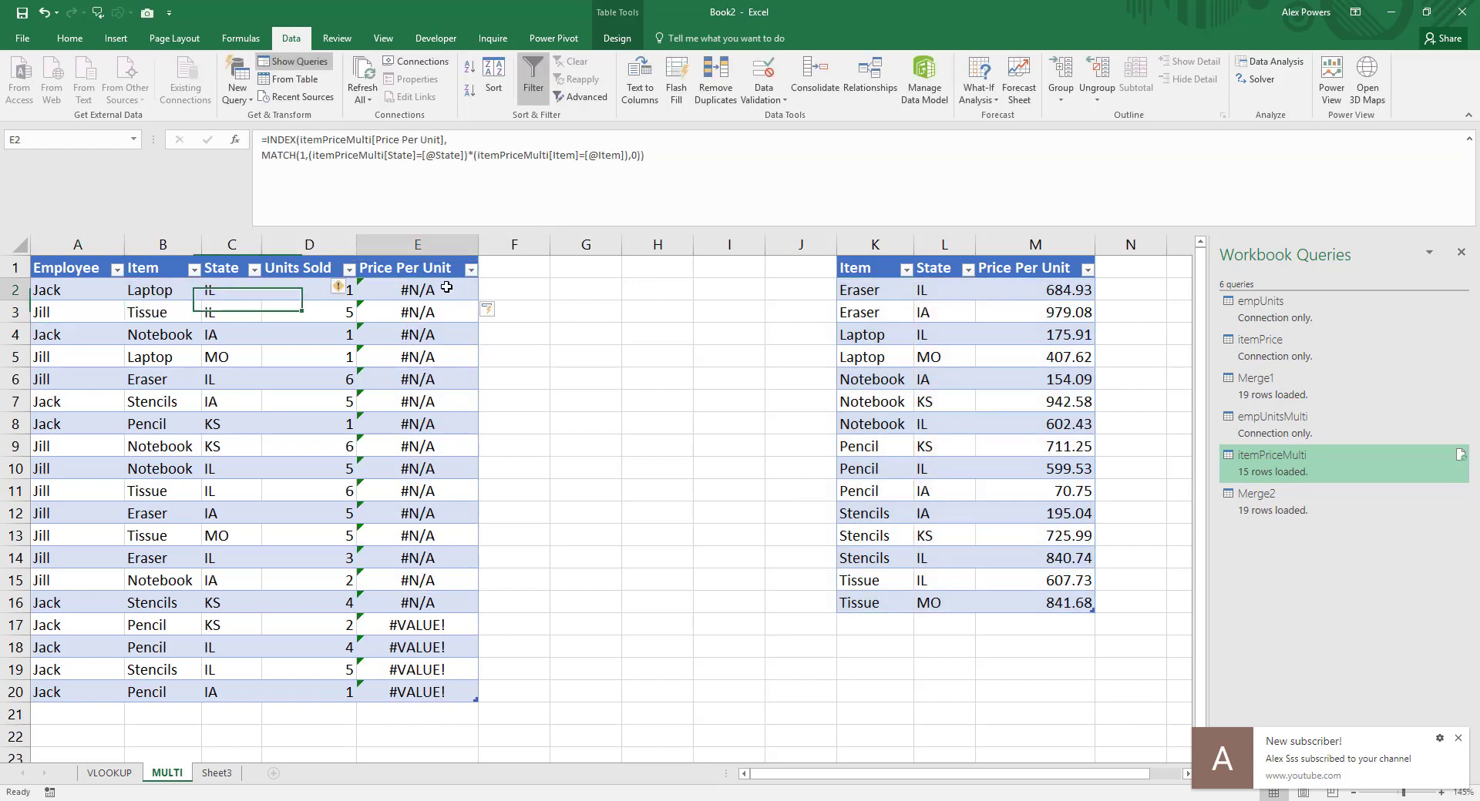
key(ctrl+shift+Return)
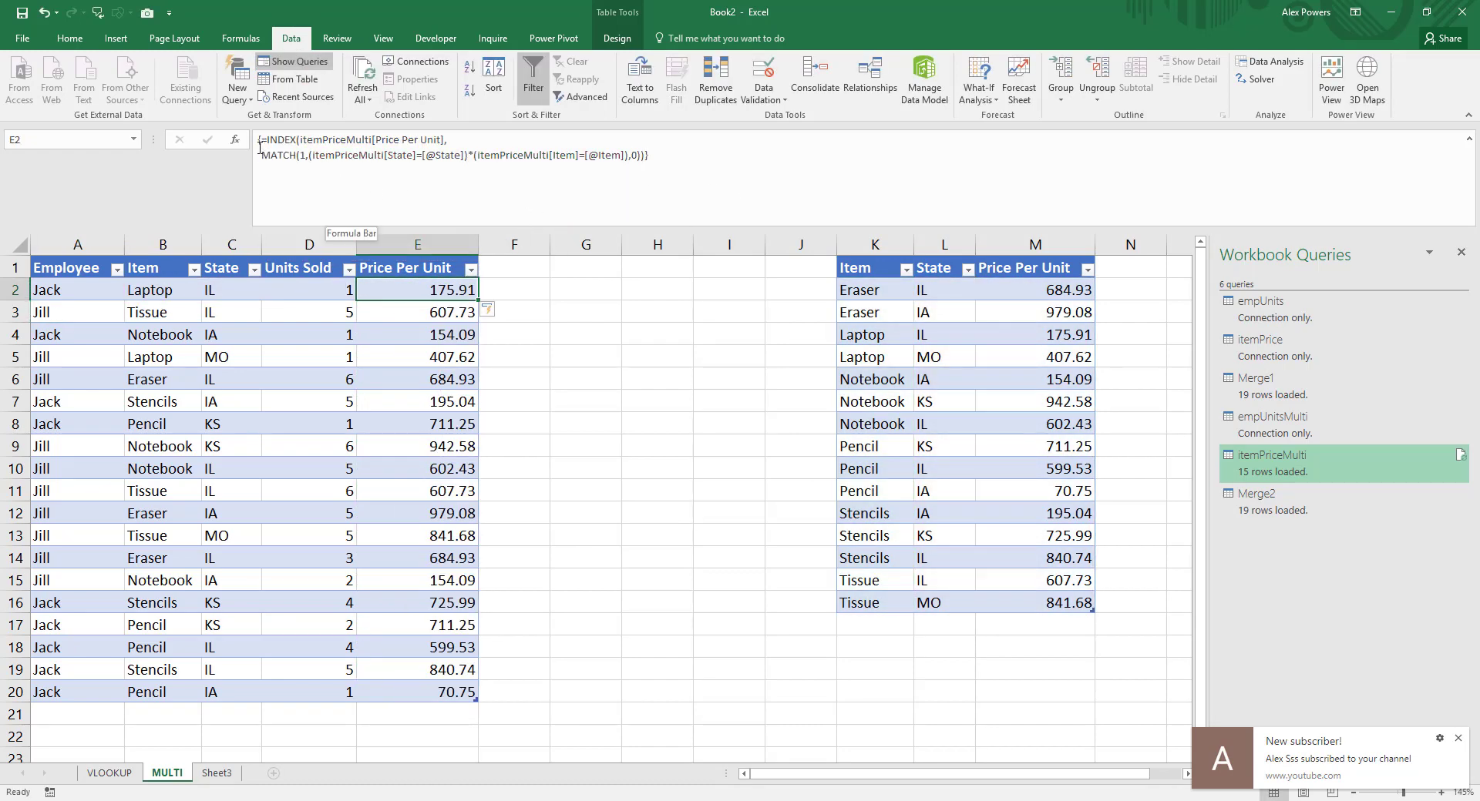
Step: Indent the MATCH line in E2's formula and move the State and Item conditions onto their own line
click(261, 159)
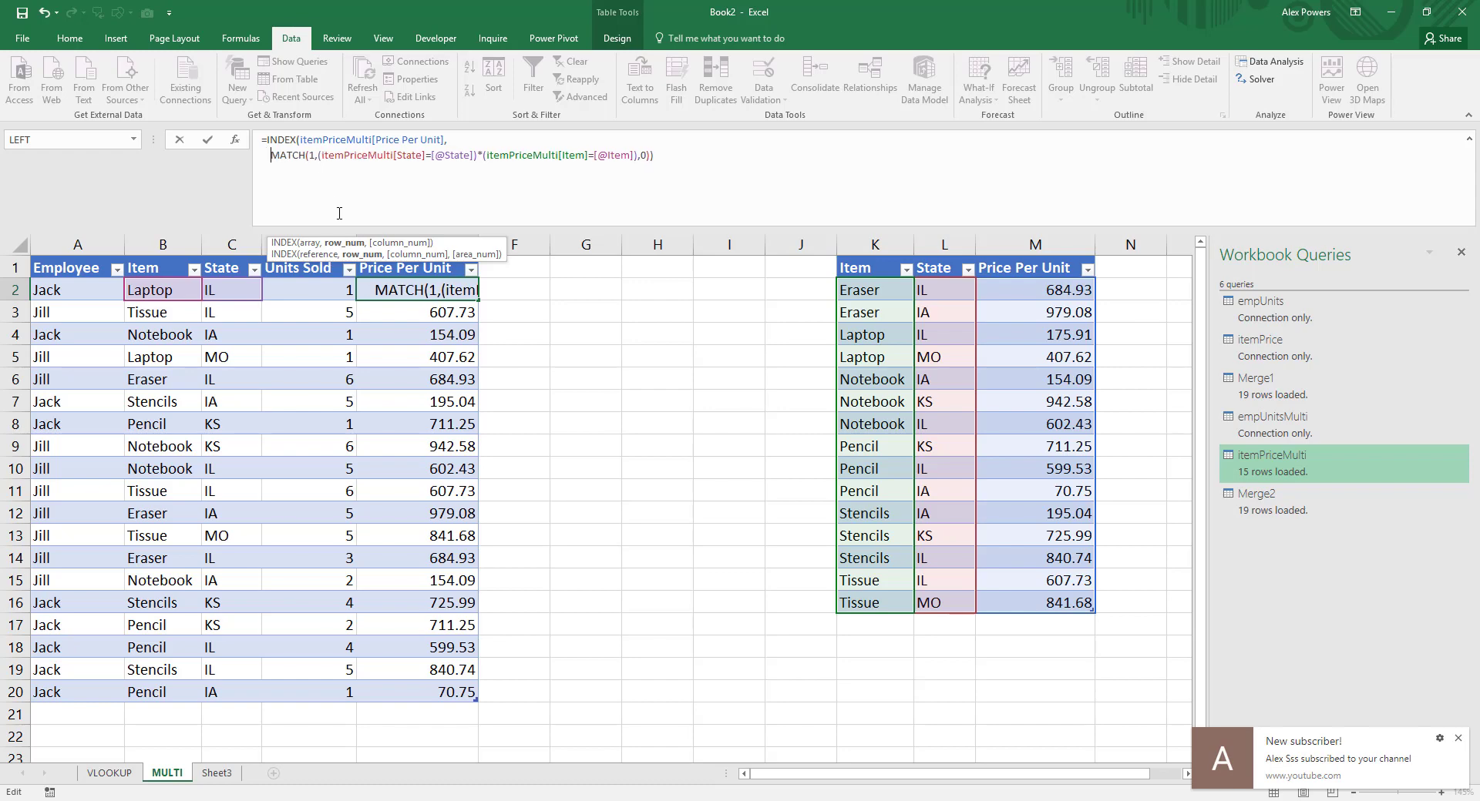
click(319, 155)
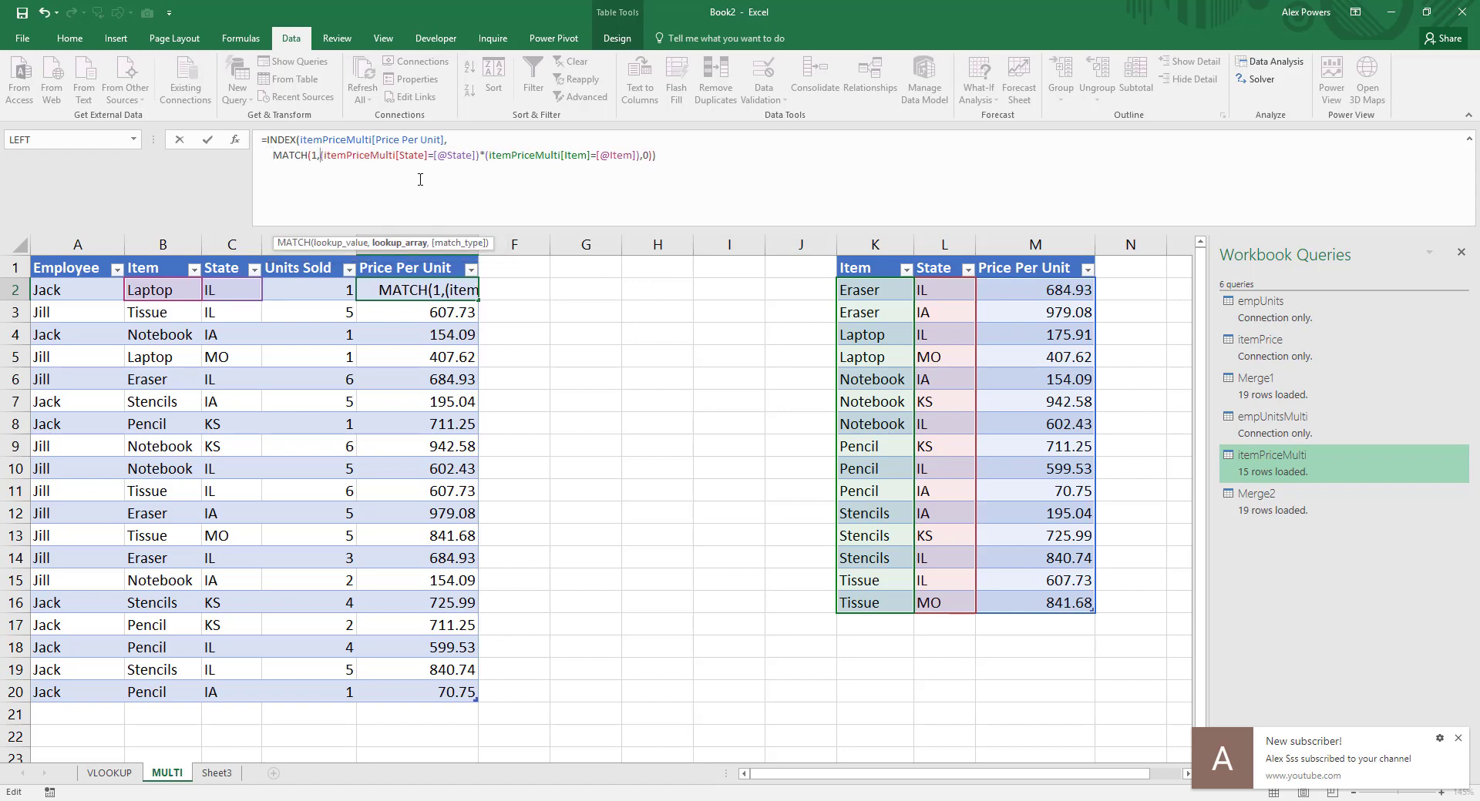
key(alt+Return)
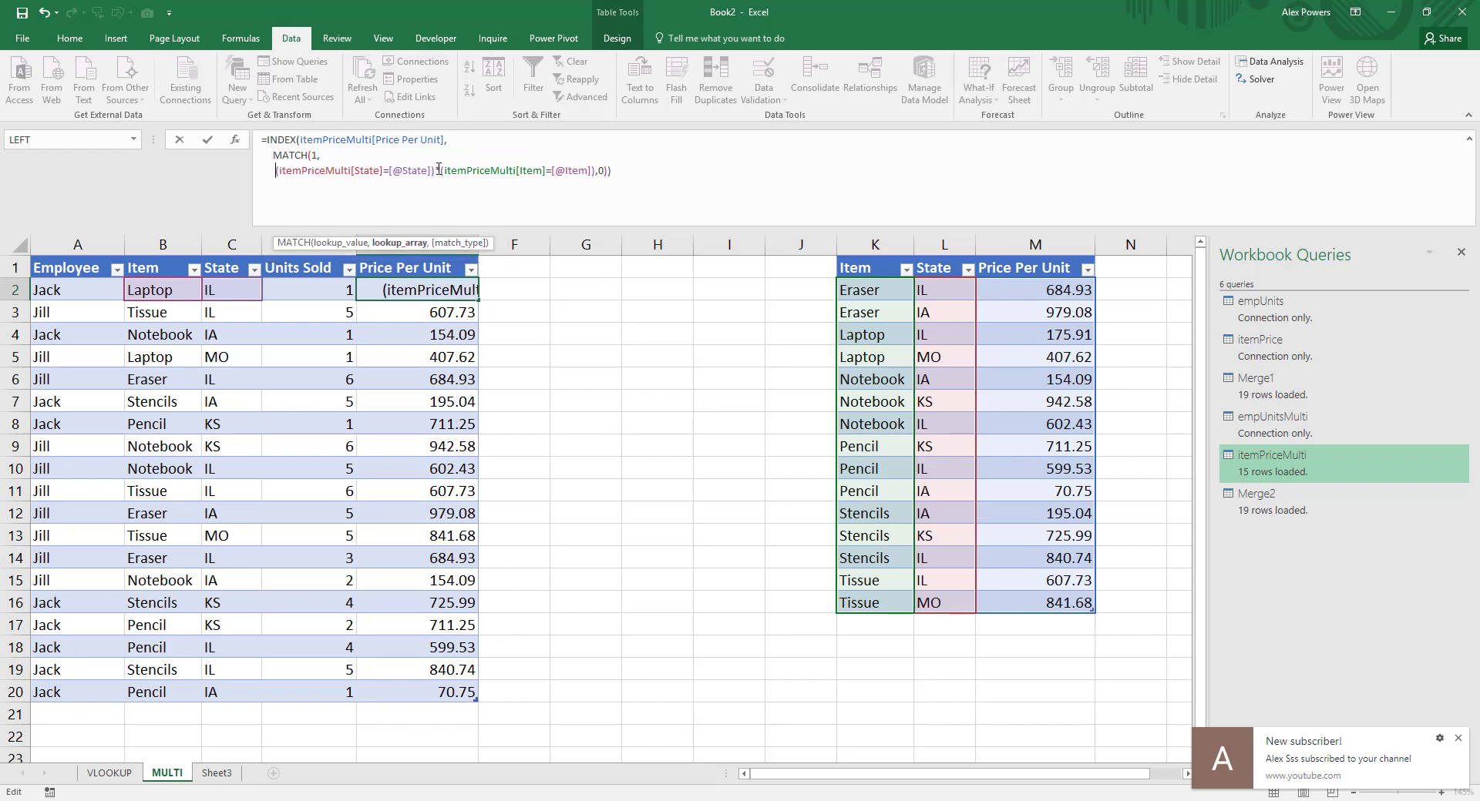
Step: Move the final match type 0 with its closing parentheses onto a separate line and commit the formula as an array formula
key(End)
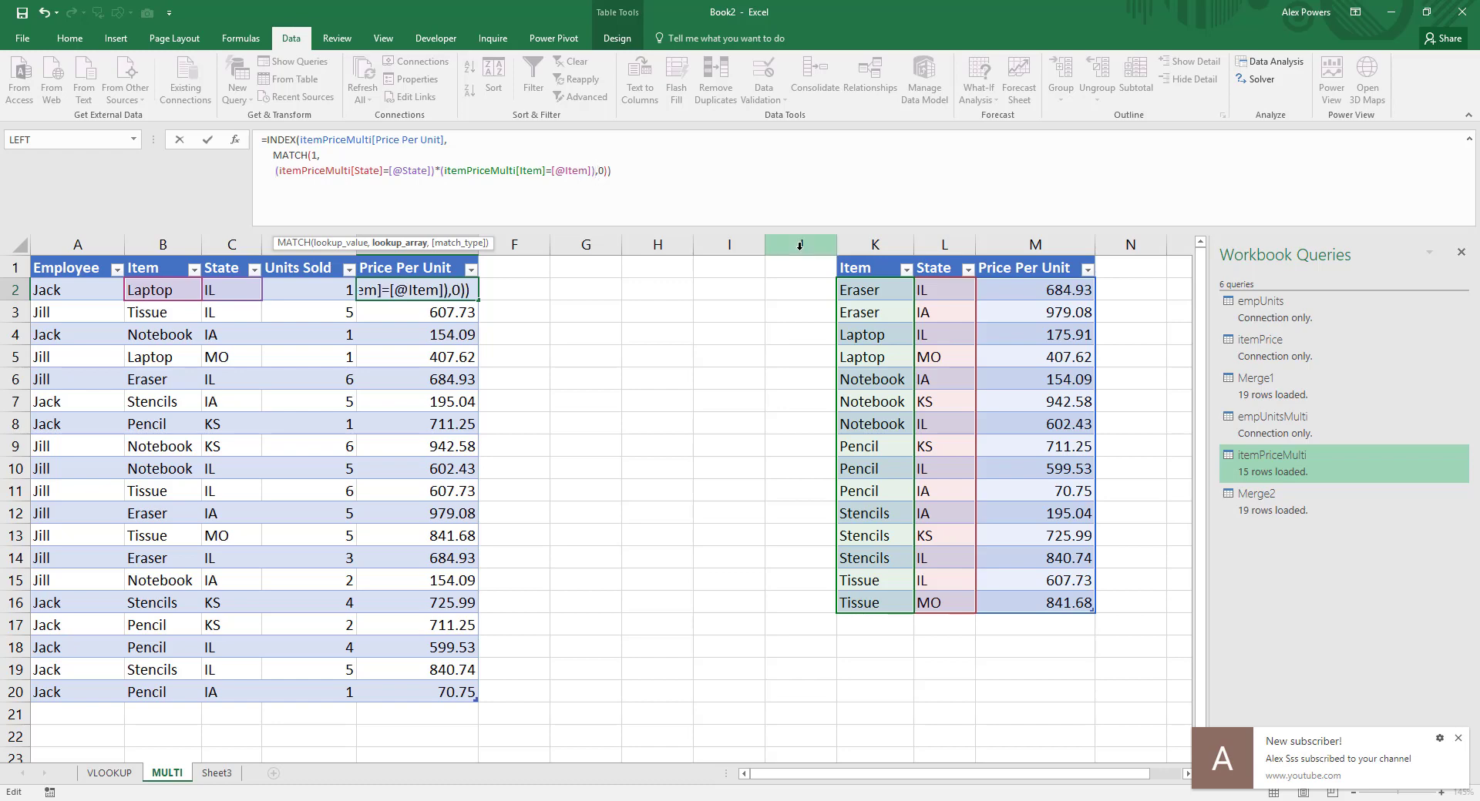
key(Left)
key(Left)
key(Left)
key(Left)
key(alt+Return)
key(BackSpace)
key(Right)
key(alt+Return)
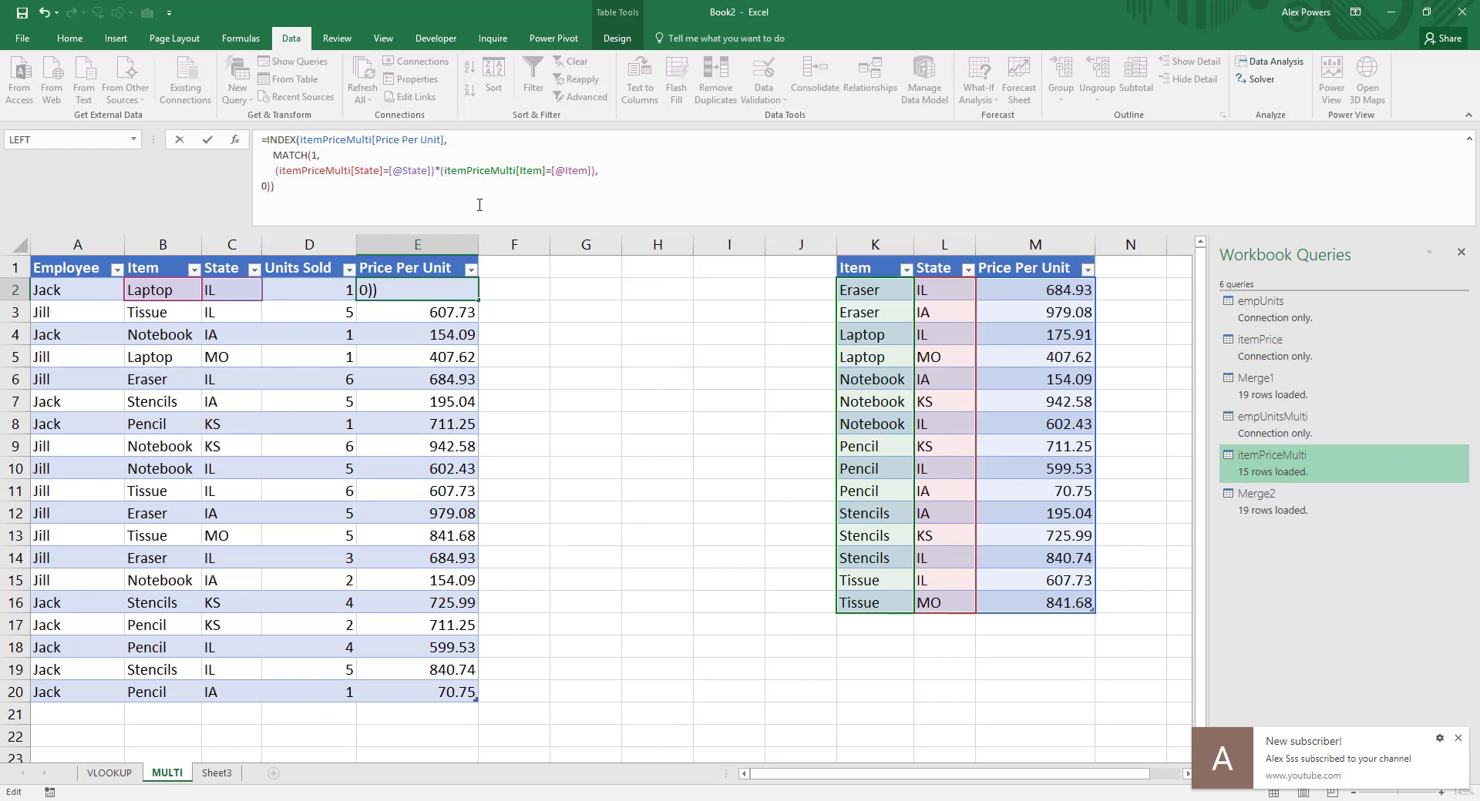
key(ctrl+shift+Return)
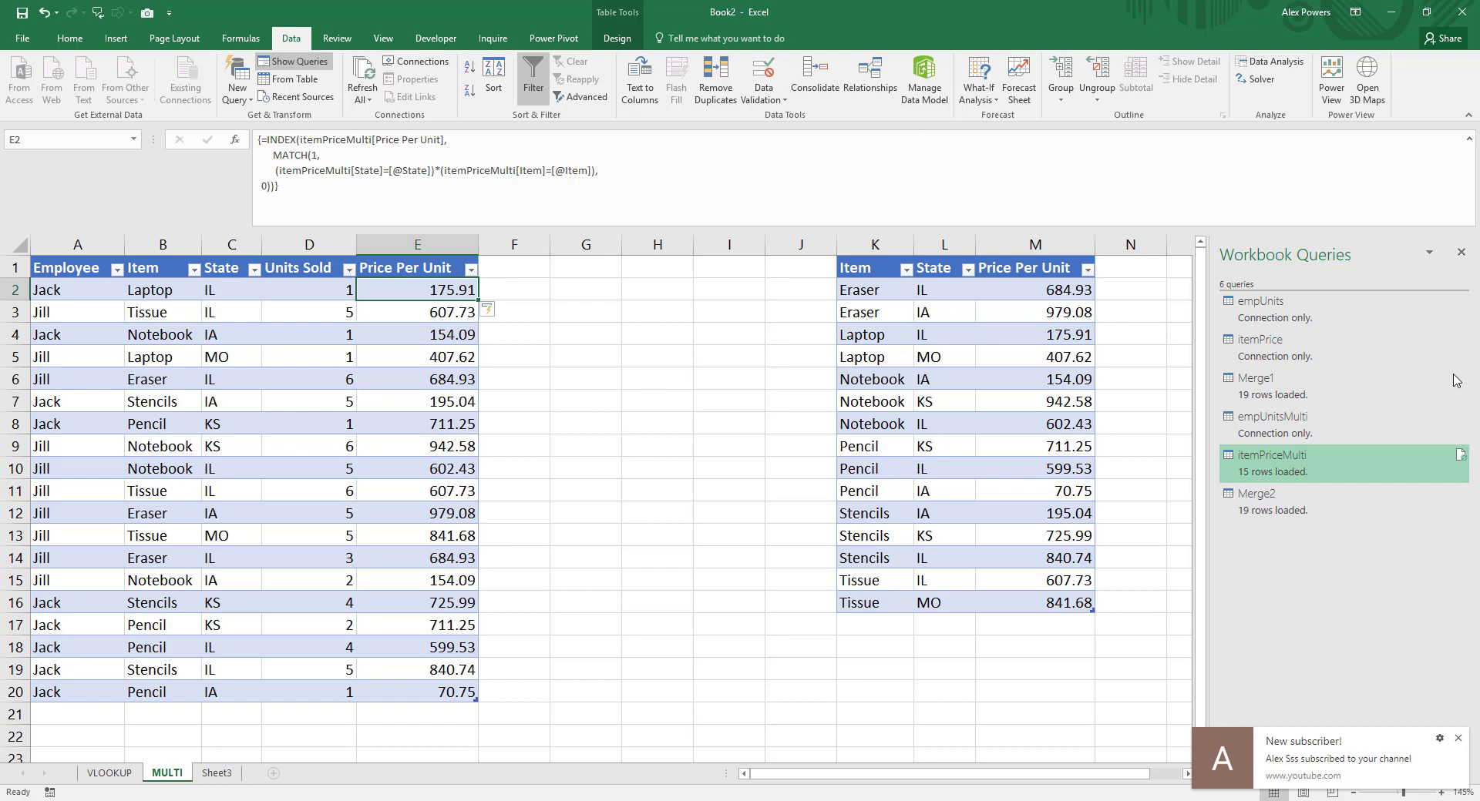
Step: Check the Merge2 query in the query editor, and delete the Price Per Unit column E from the MULTI sheet
right_click(1268, 505)
click(1301, 527)
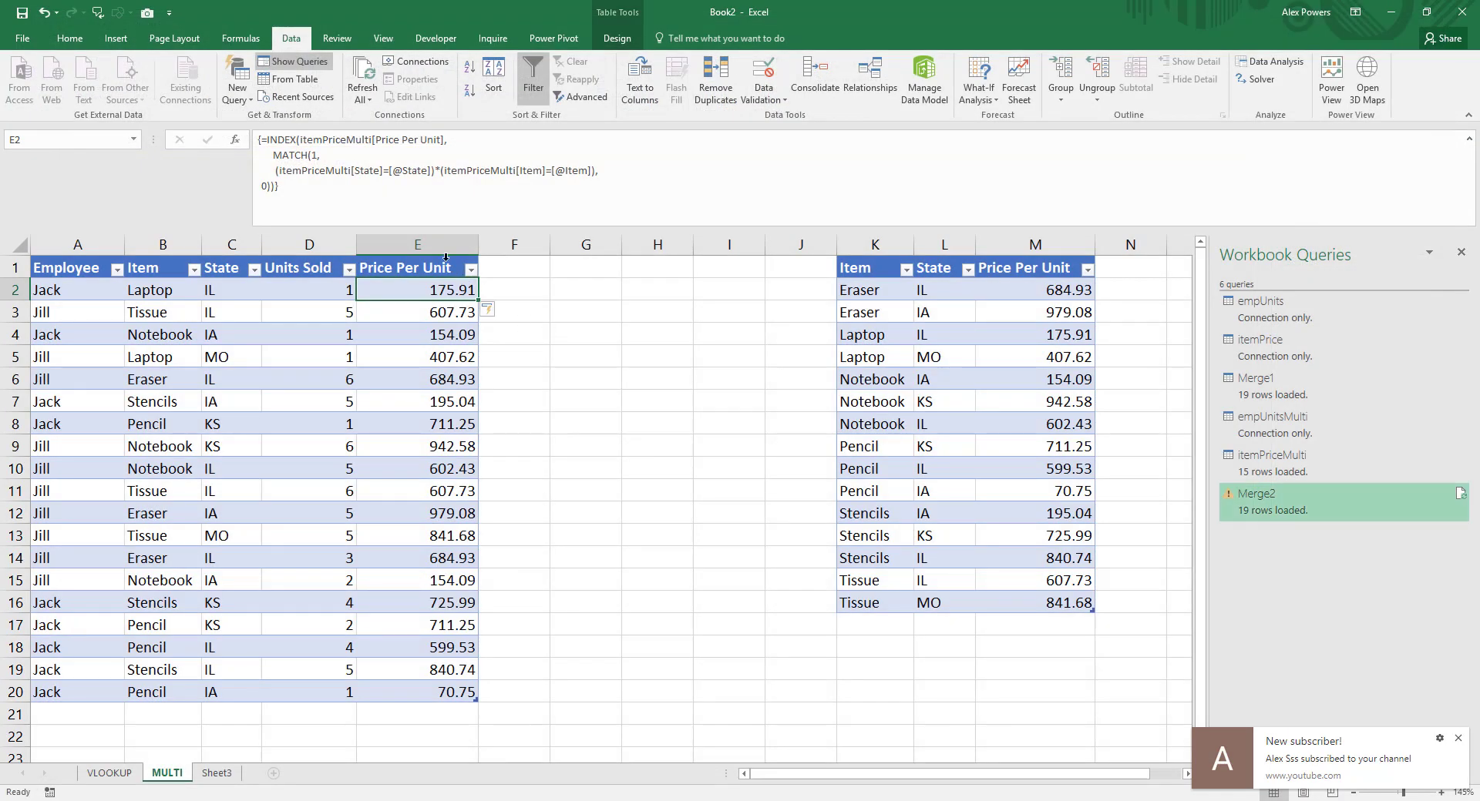
click(431, 246)
right_click(431, 246)
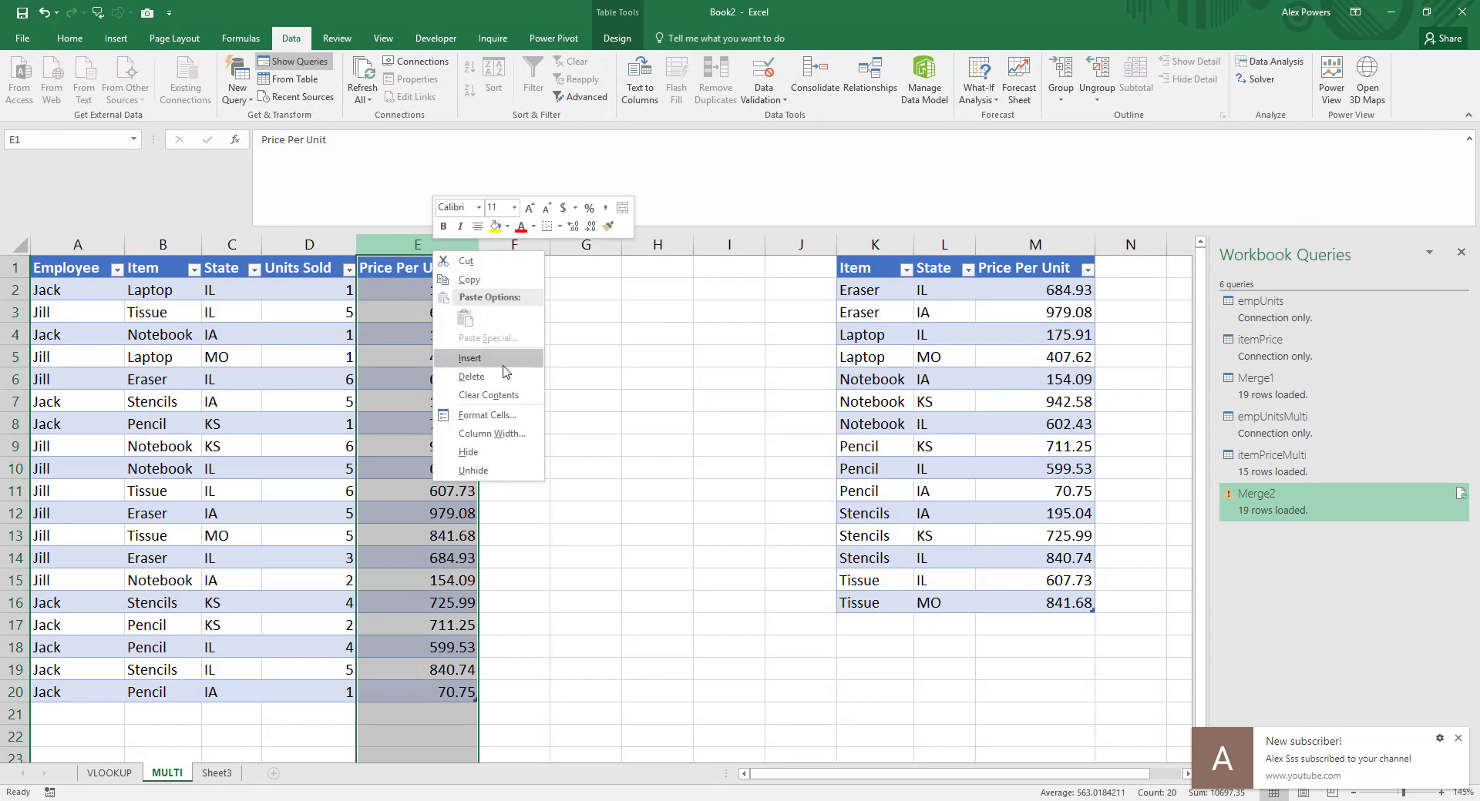
click(485, 383)
Step: Reopen the Merge2 query for editing and refresh its preview
right_click(1270, 482)
click(1308, 527)
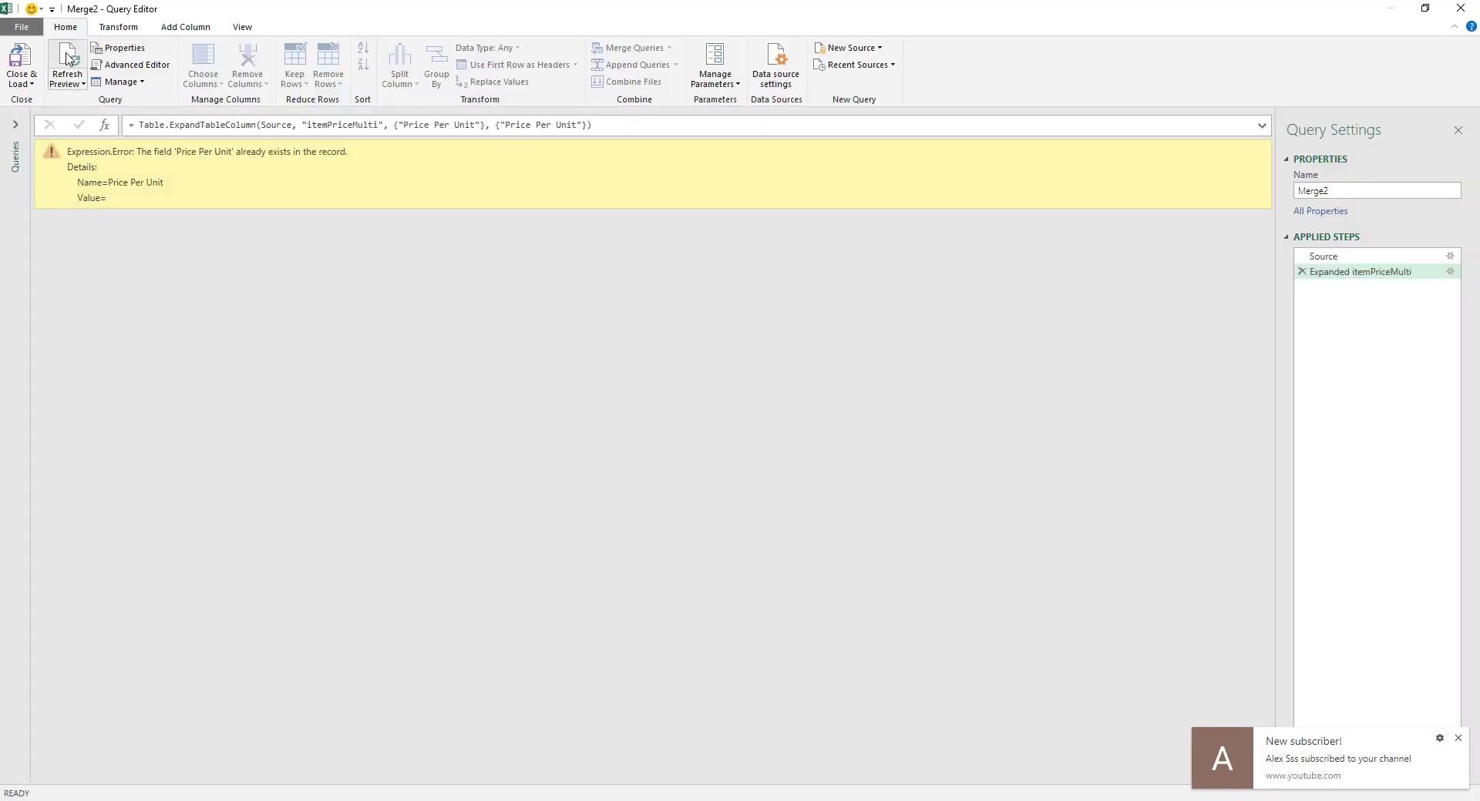
click(67, 61)
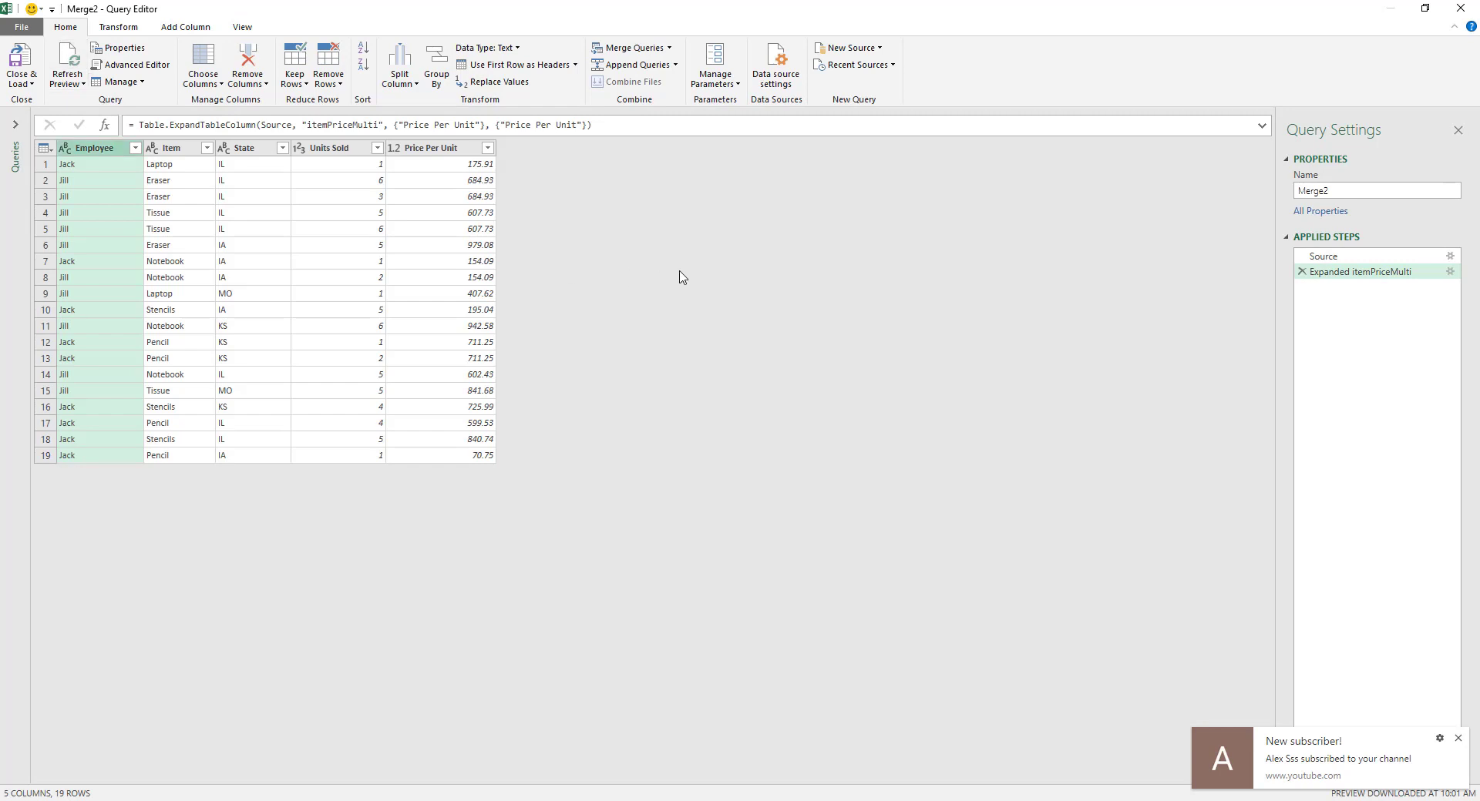